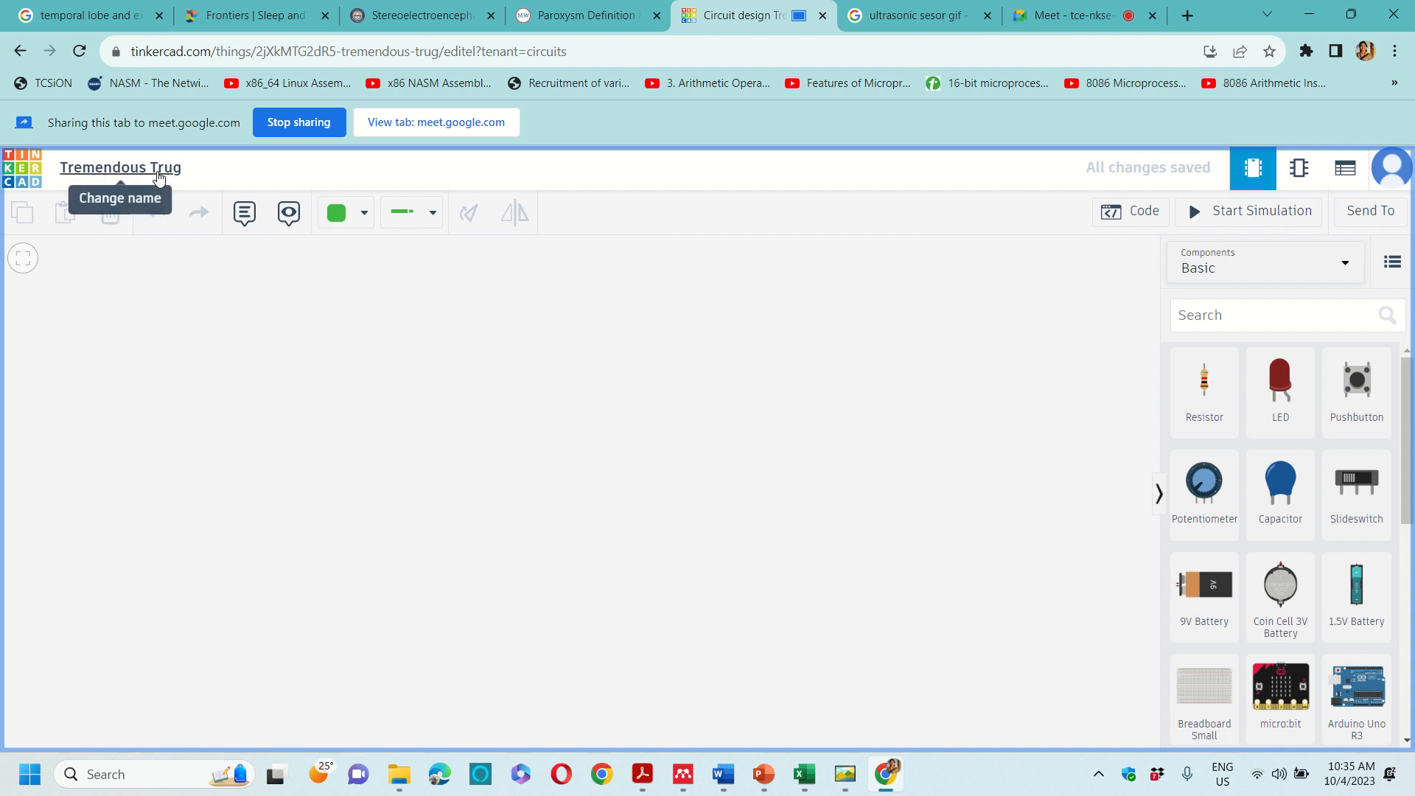
Rename the circuit design as "PIR sensor interfacing"
click(159, 173)
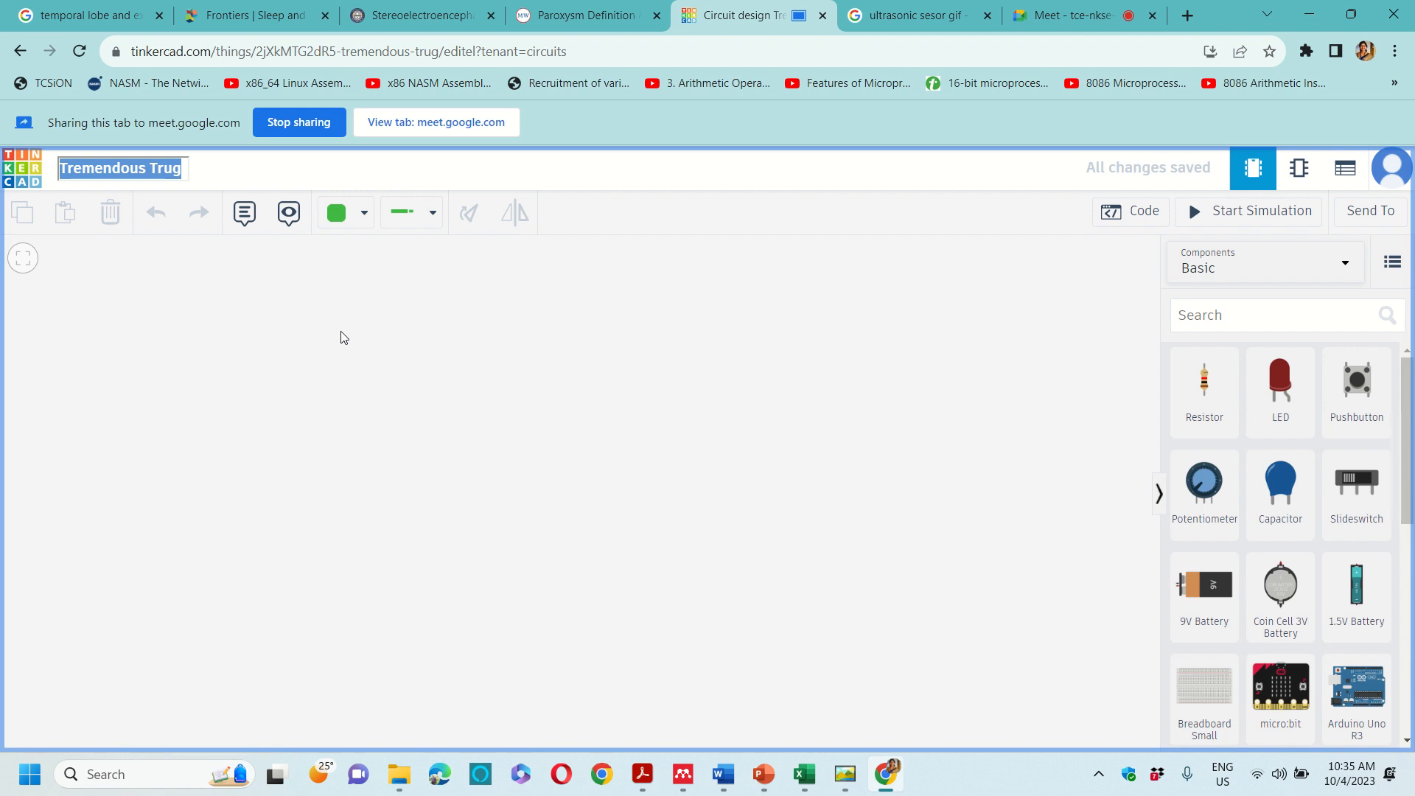
text(e)
key(BackSpace)
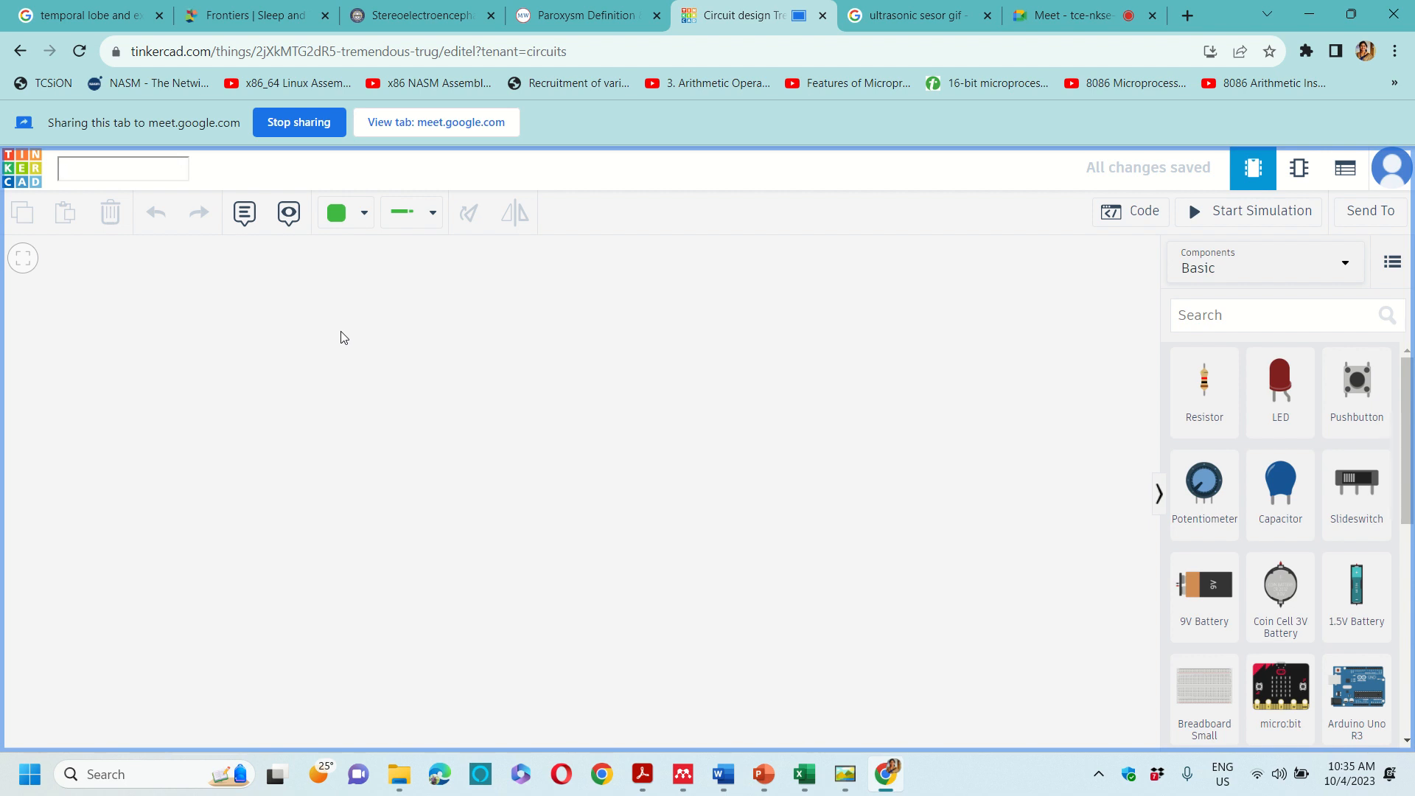
text(PIR)
text( sensor )
text(interfacin)
text(g)
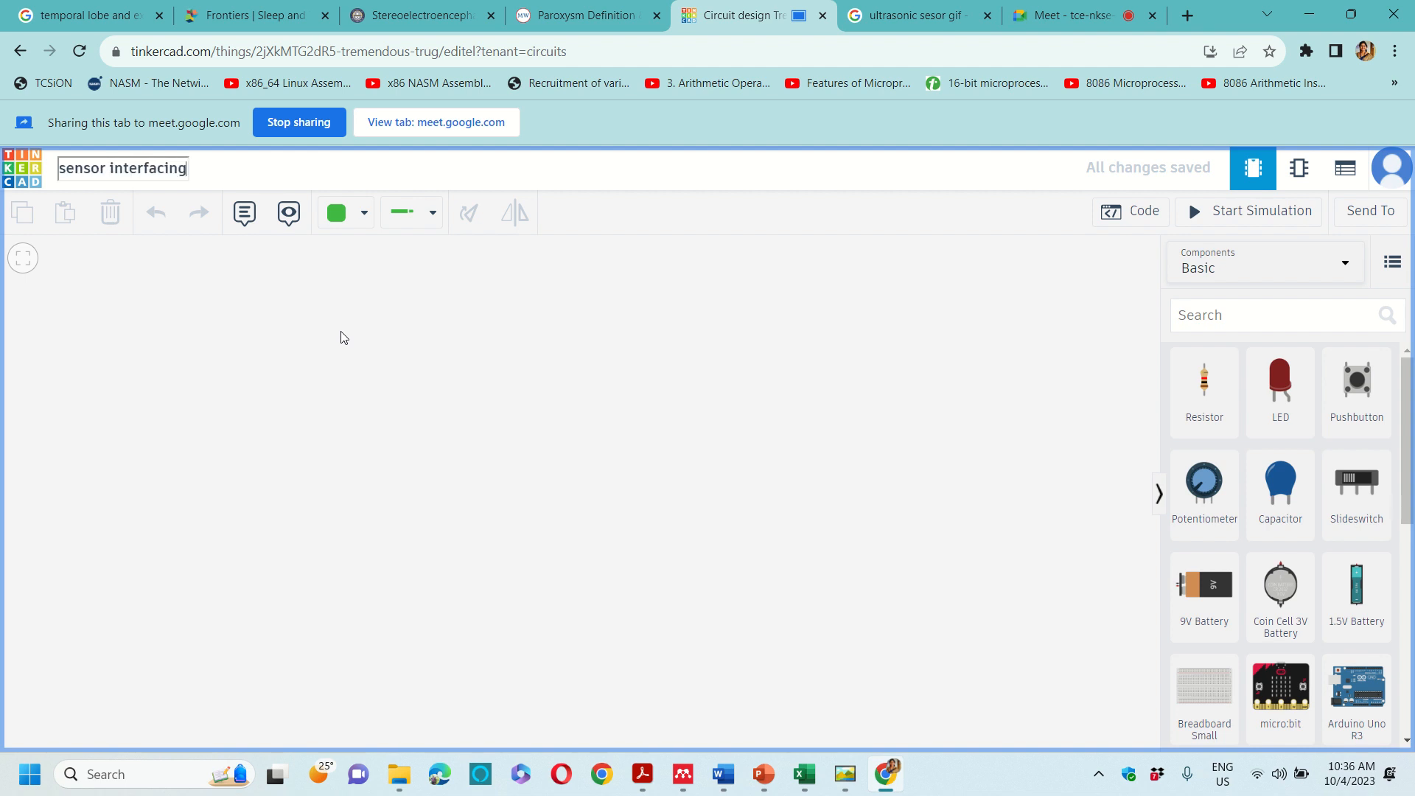
key(Escape)
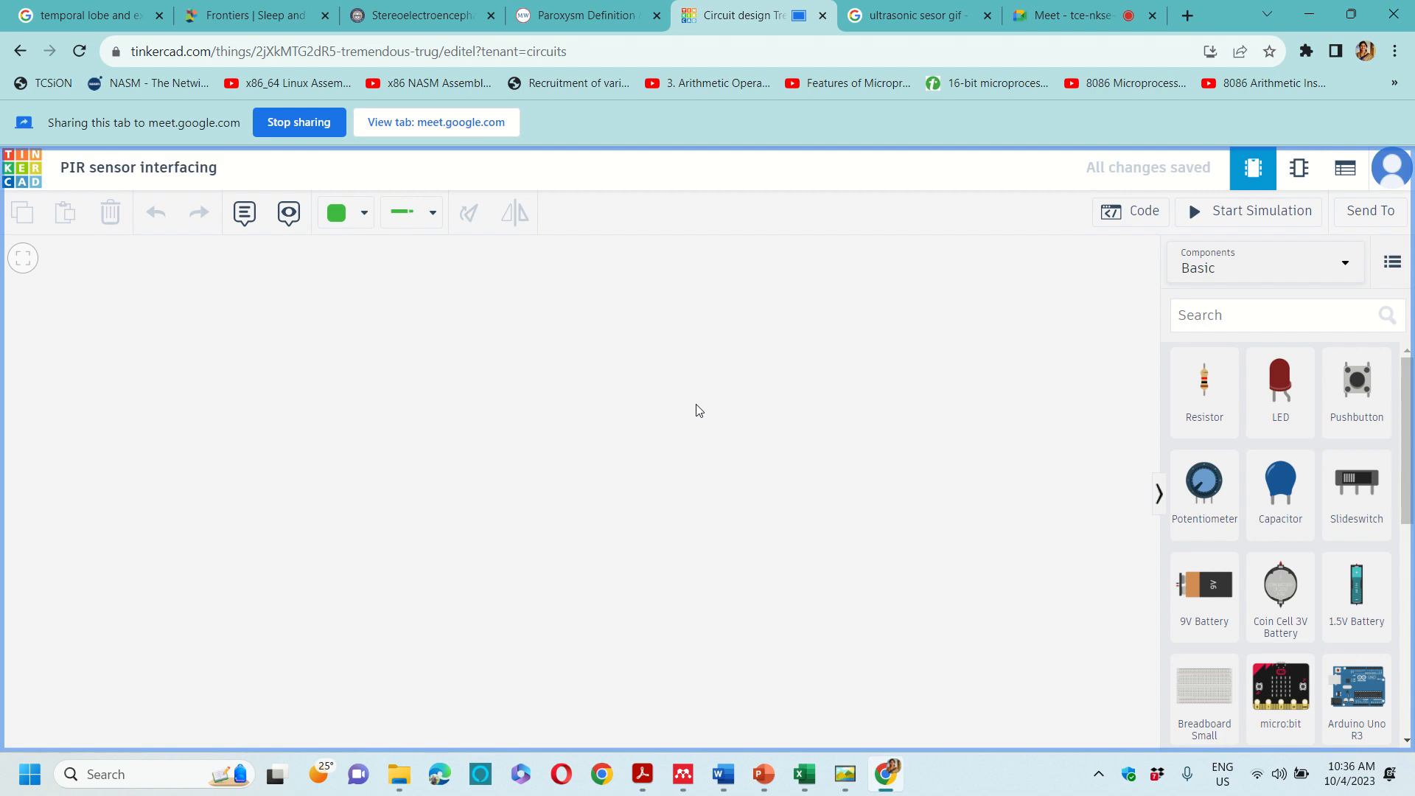
Show the Arduino starter circuits in the component library and look through the available examples
click(1238, 272)
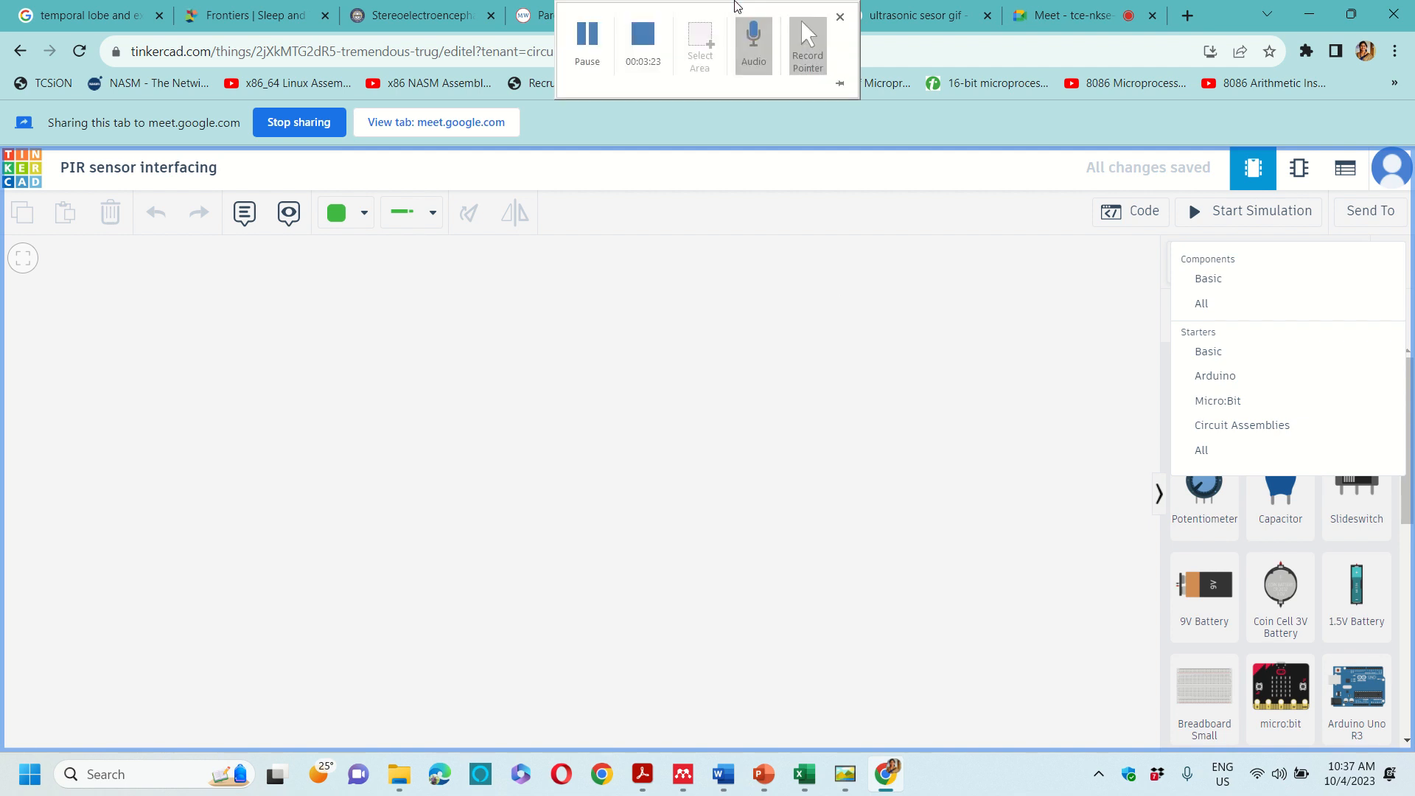
click(1217, 376)
scroll(1320, 627, down, 4)
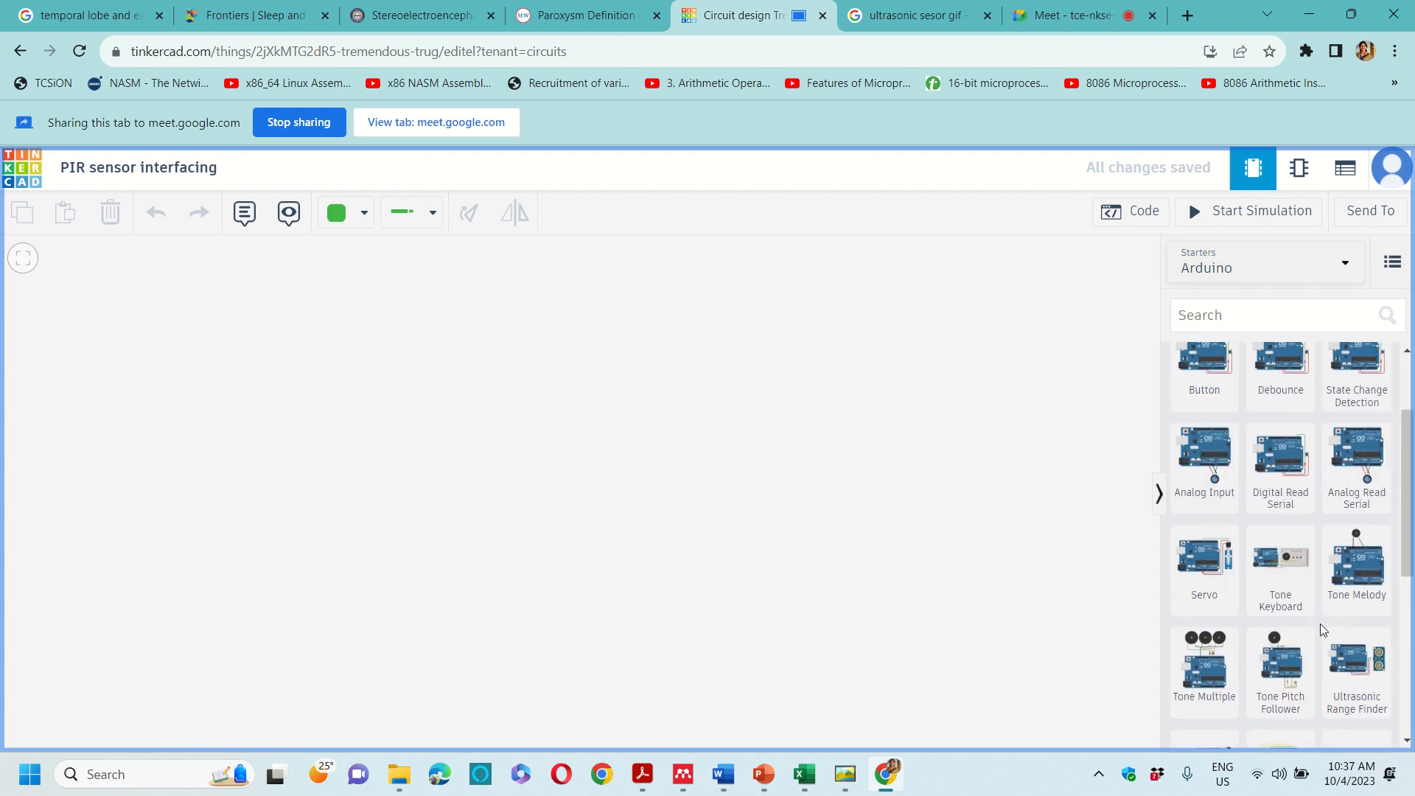
scroll(1320, 623, down, 4)
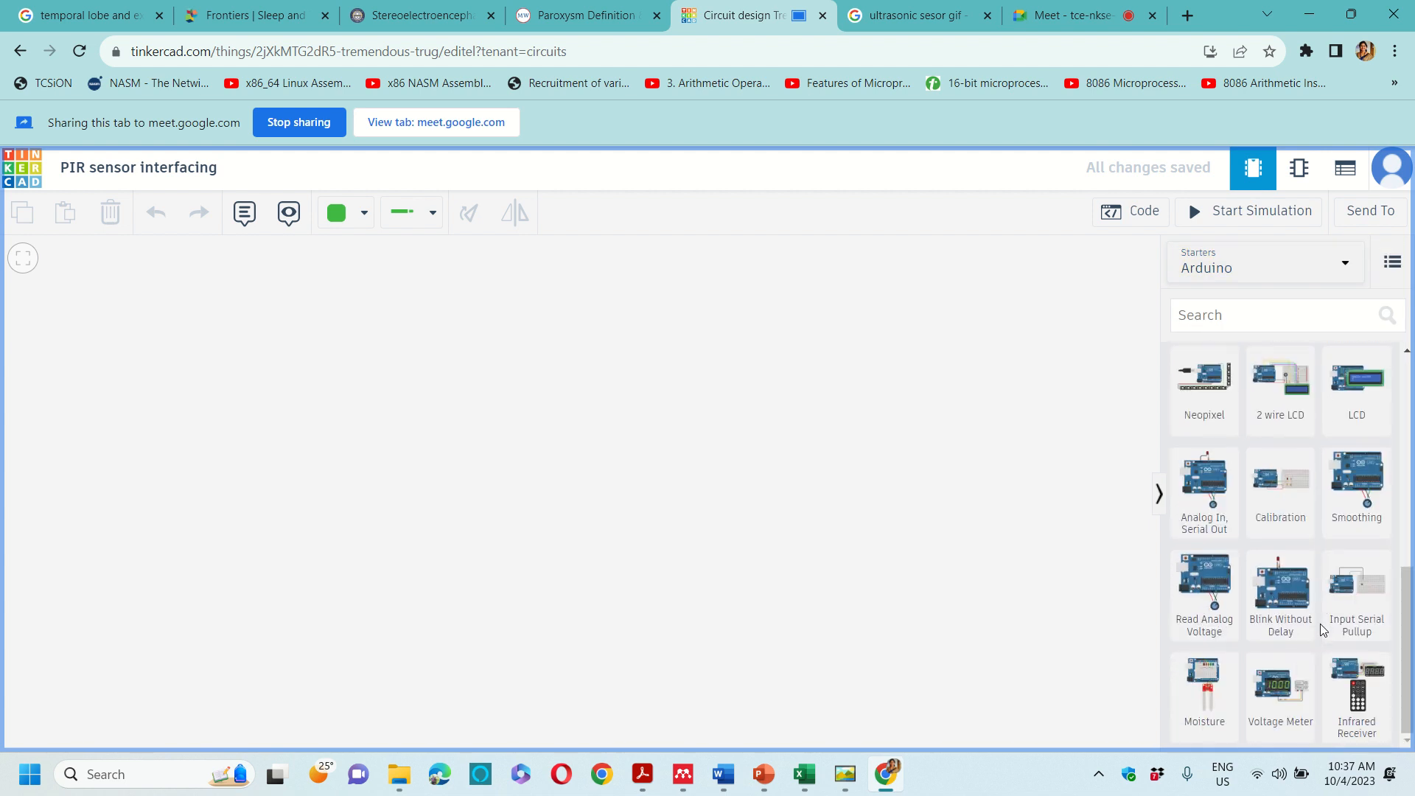
scroll(1320, 624, up, 2)
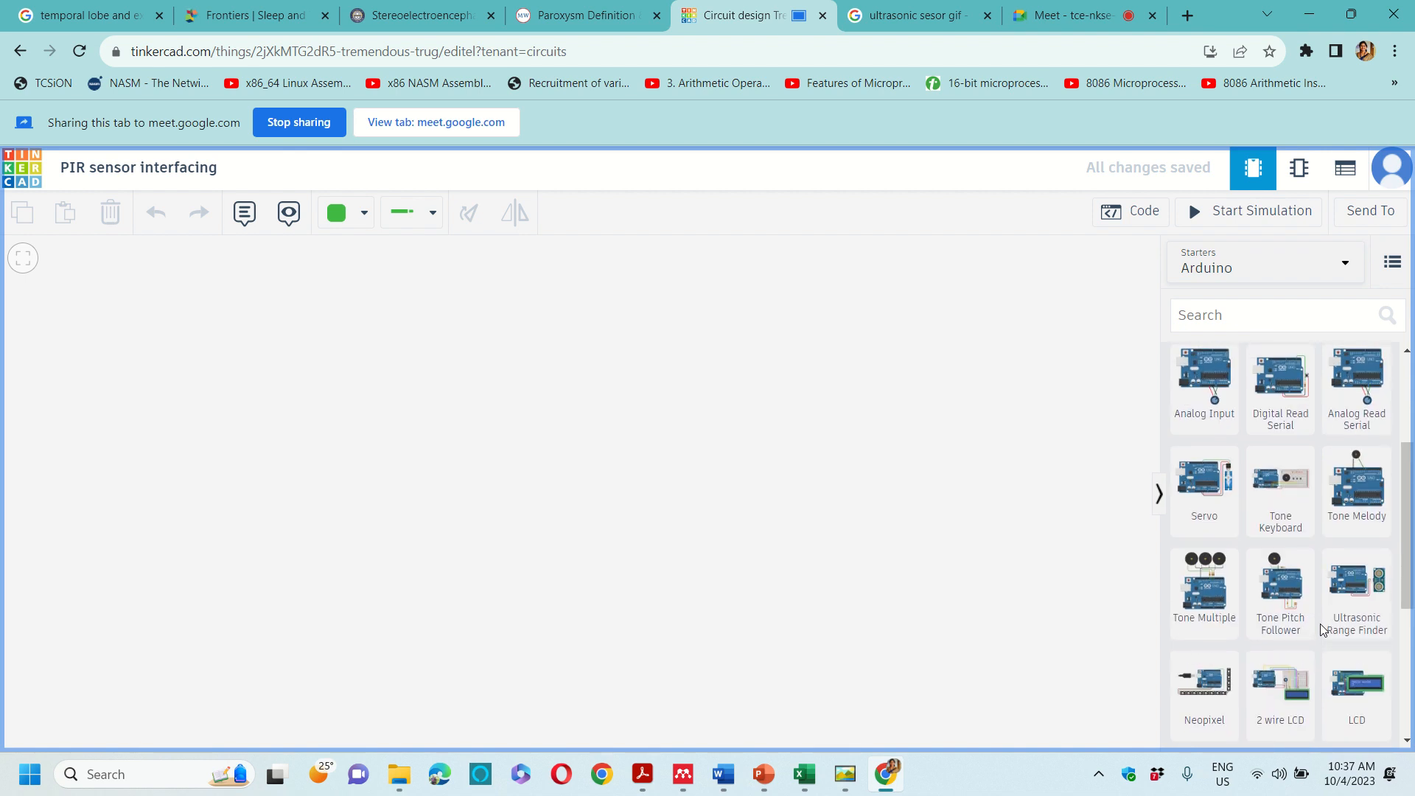
scroll(1322, 629, up, 3)
scroll(1322, 629, up, 1)
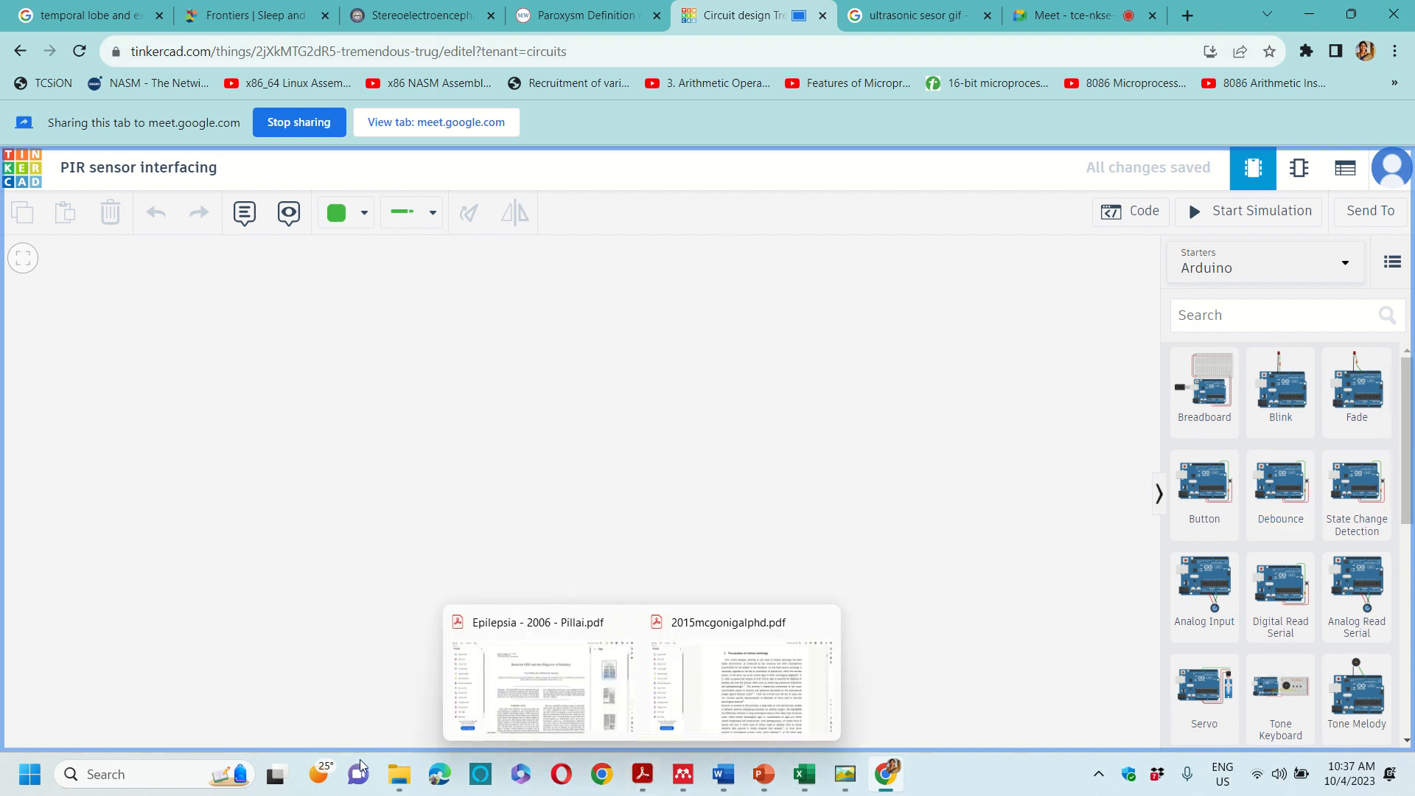
Minimize the browser, presentation and photo viewer windows to reach the desktop, and launch the Arduino IDE
click(1313, 11)
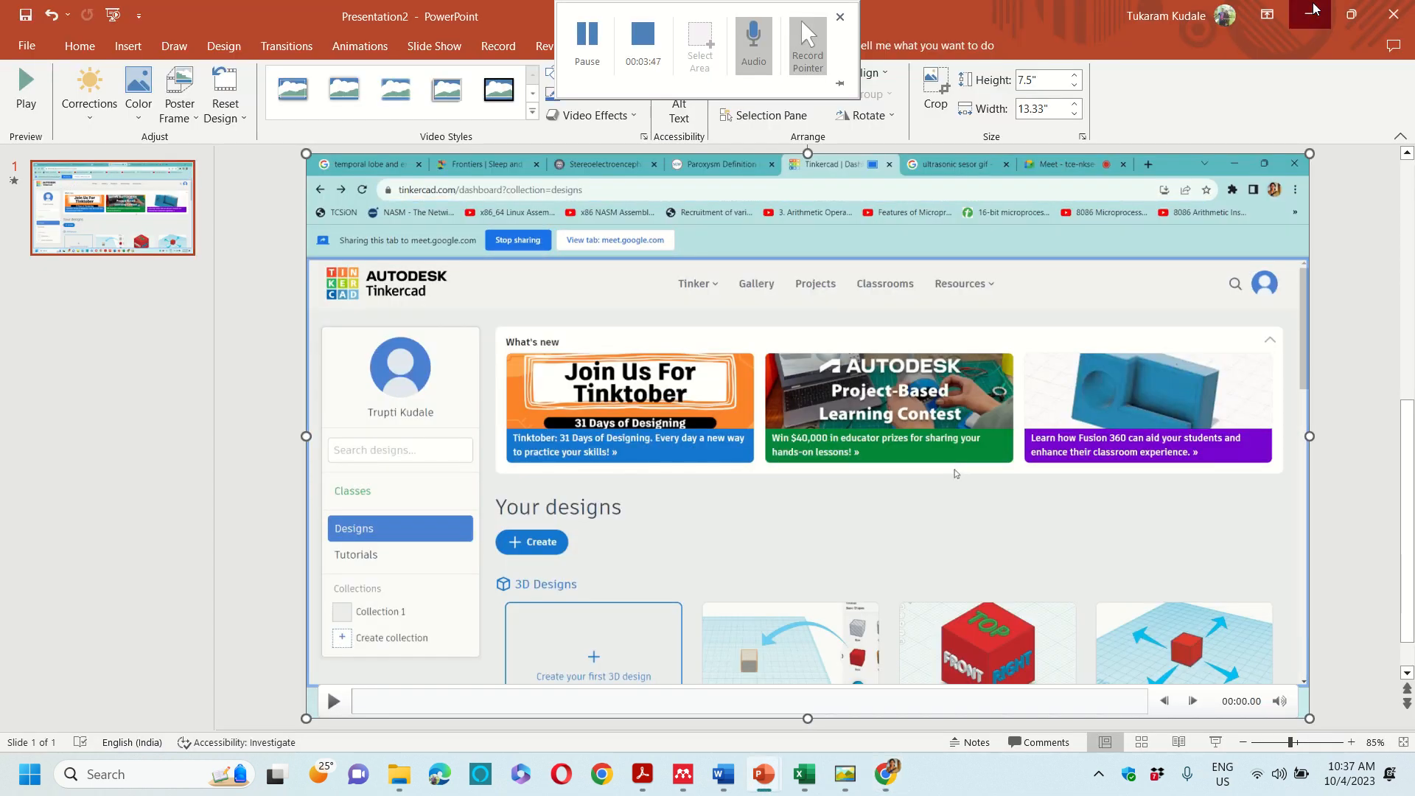
click(1314, 12)
click(1313, 11)
click(1314, 11)
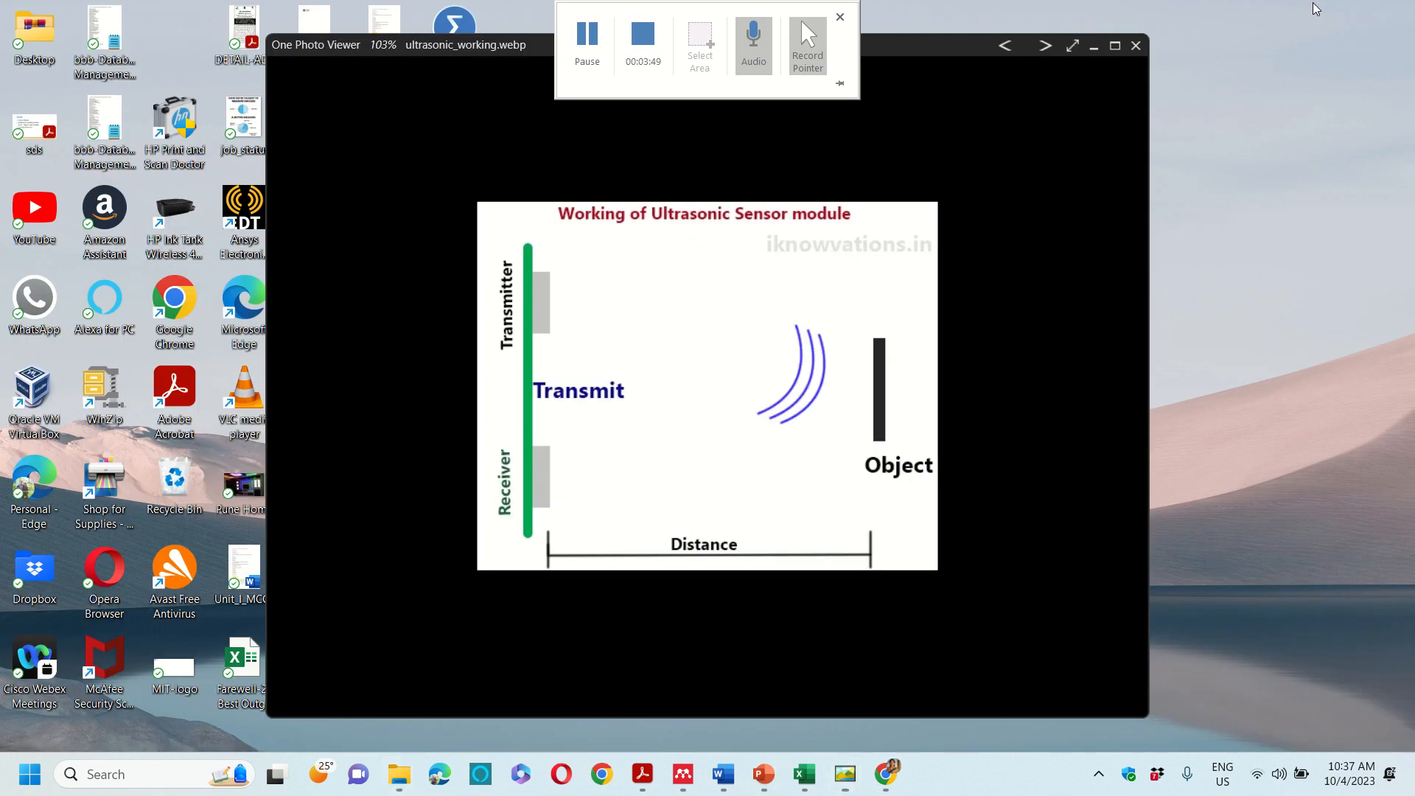
click(1095, 49)
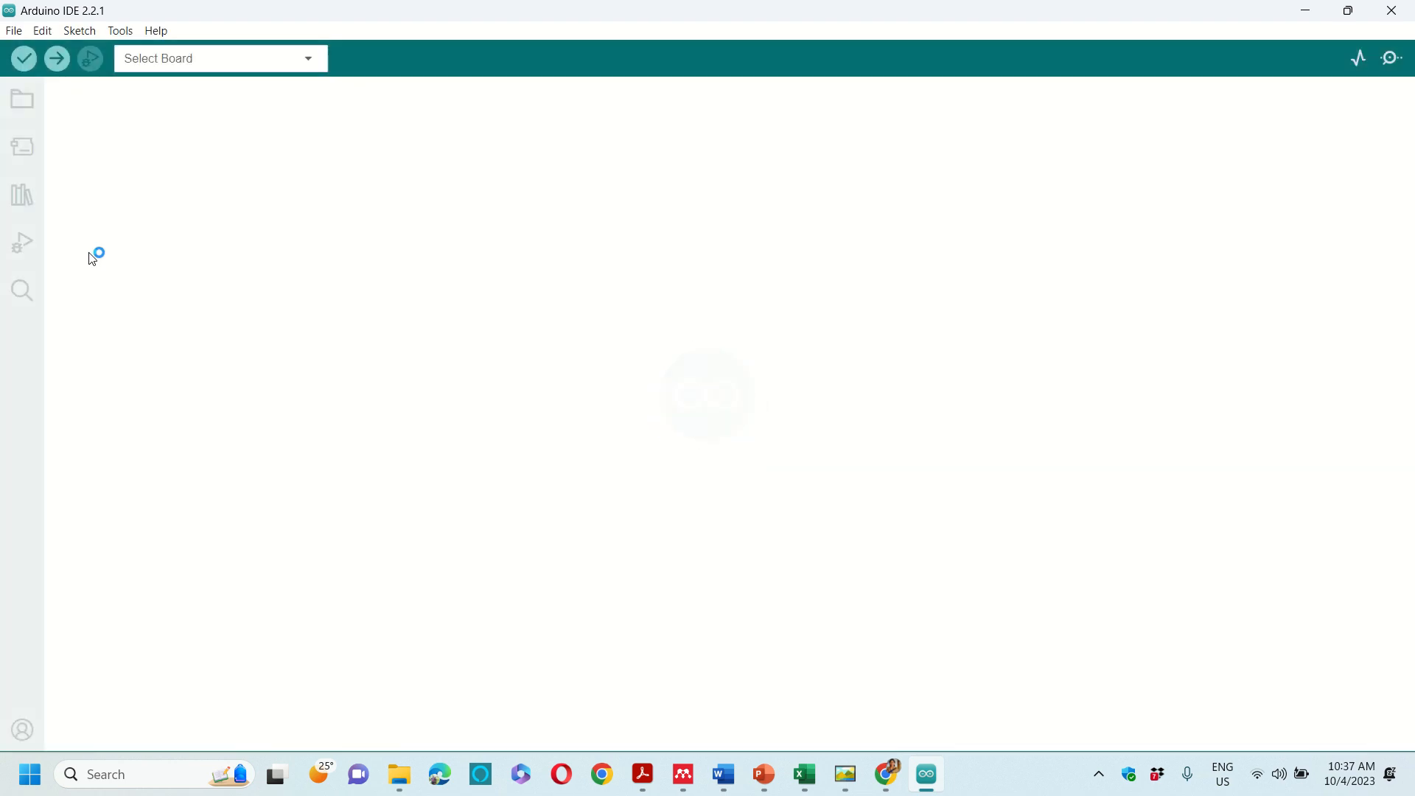
click(22, 33)
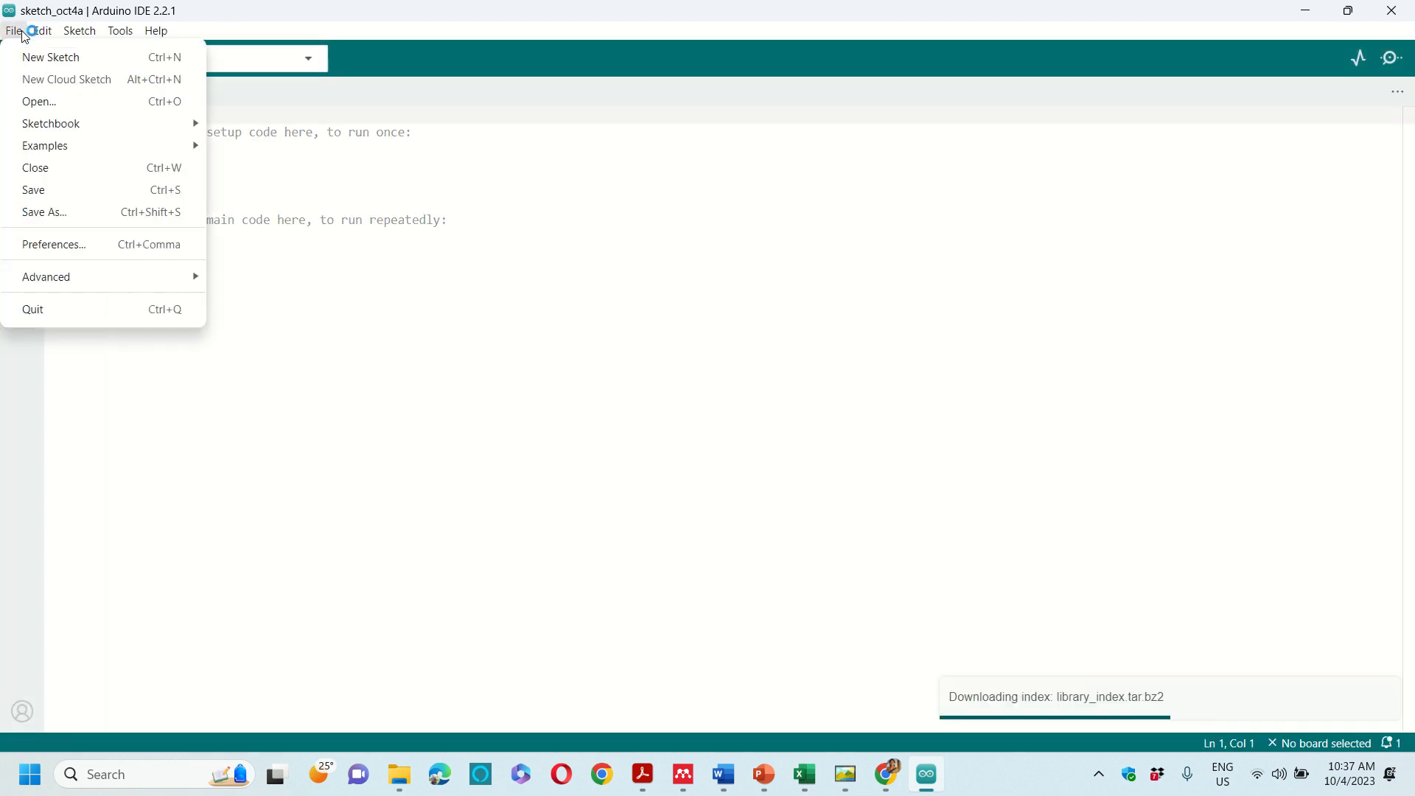
click(47, 98)
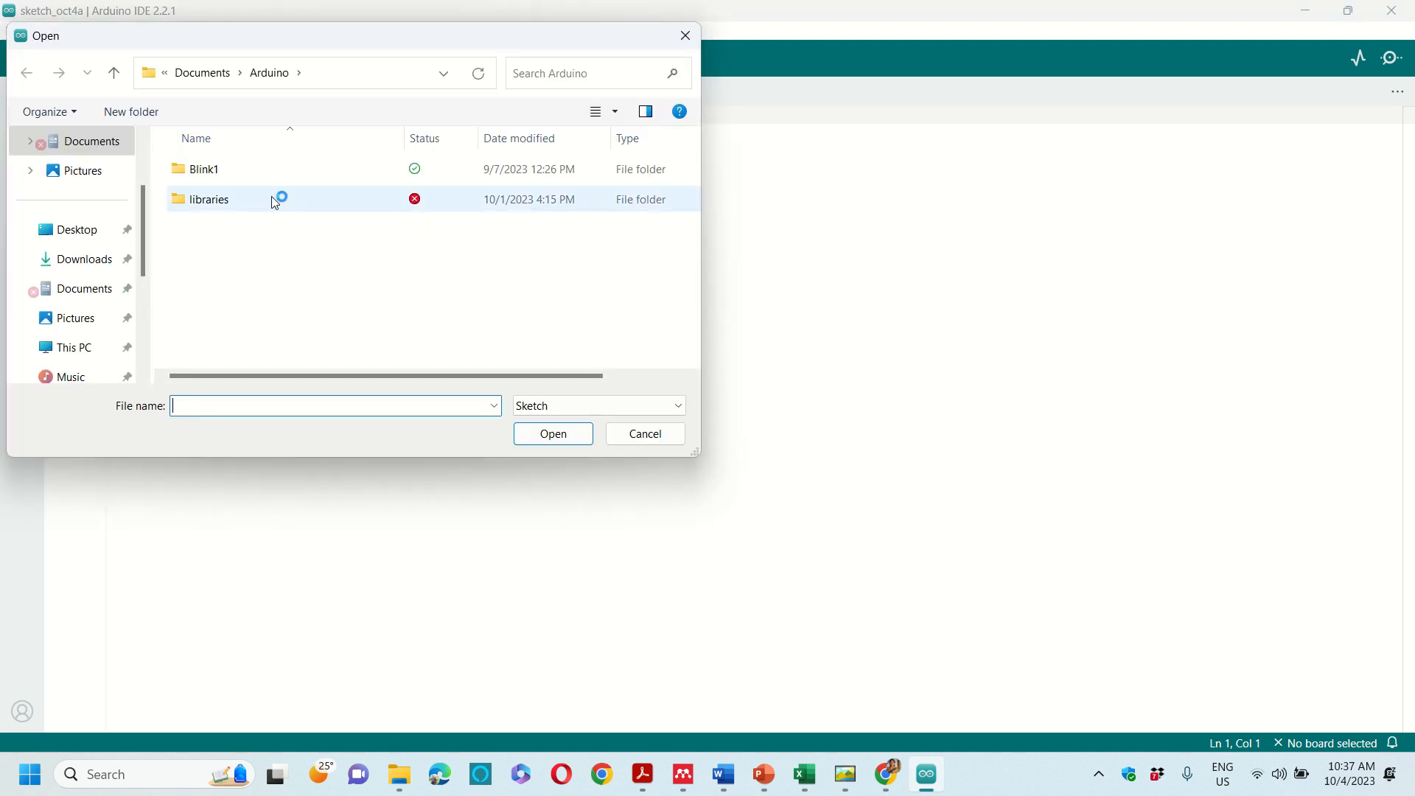
double_click(257, 176)
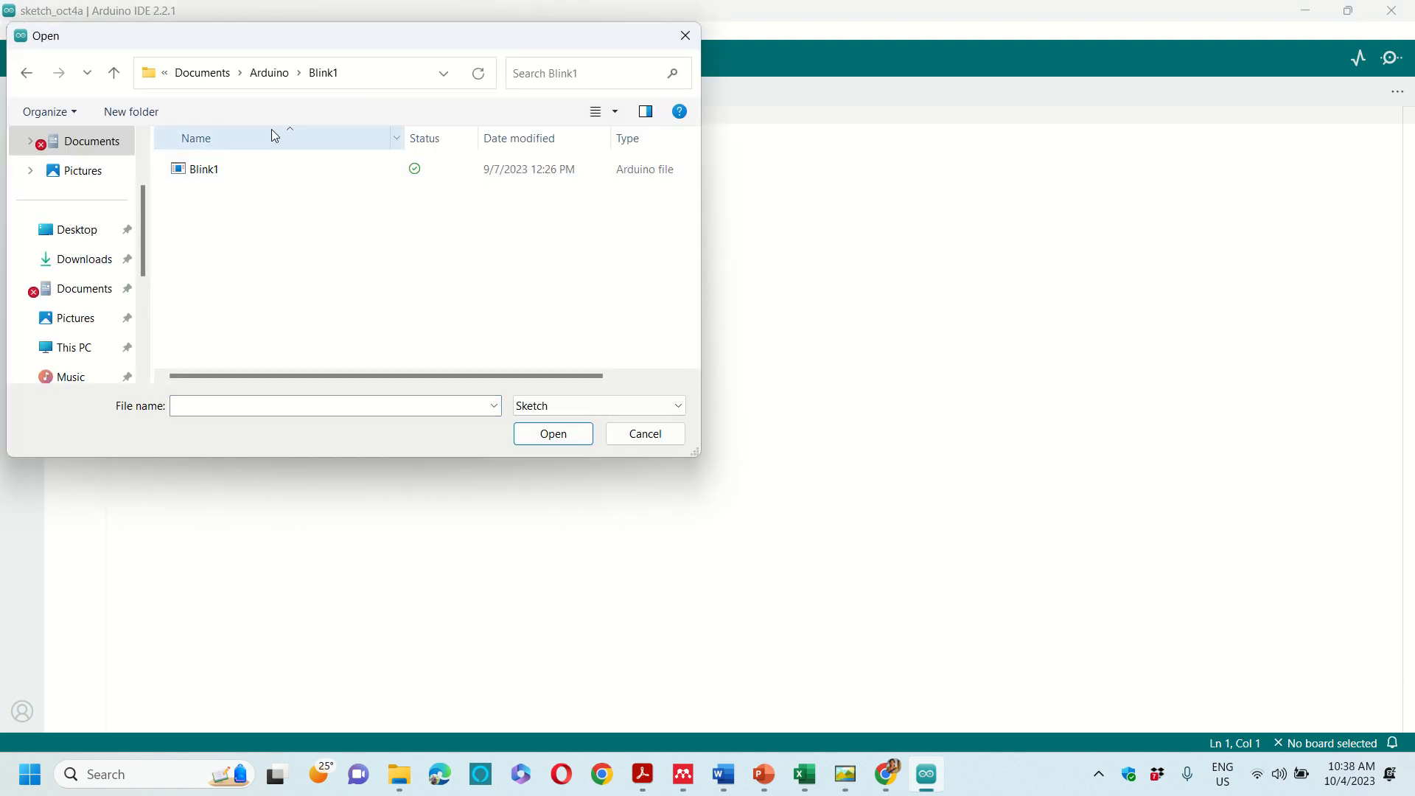
click(271, 74)
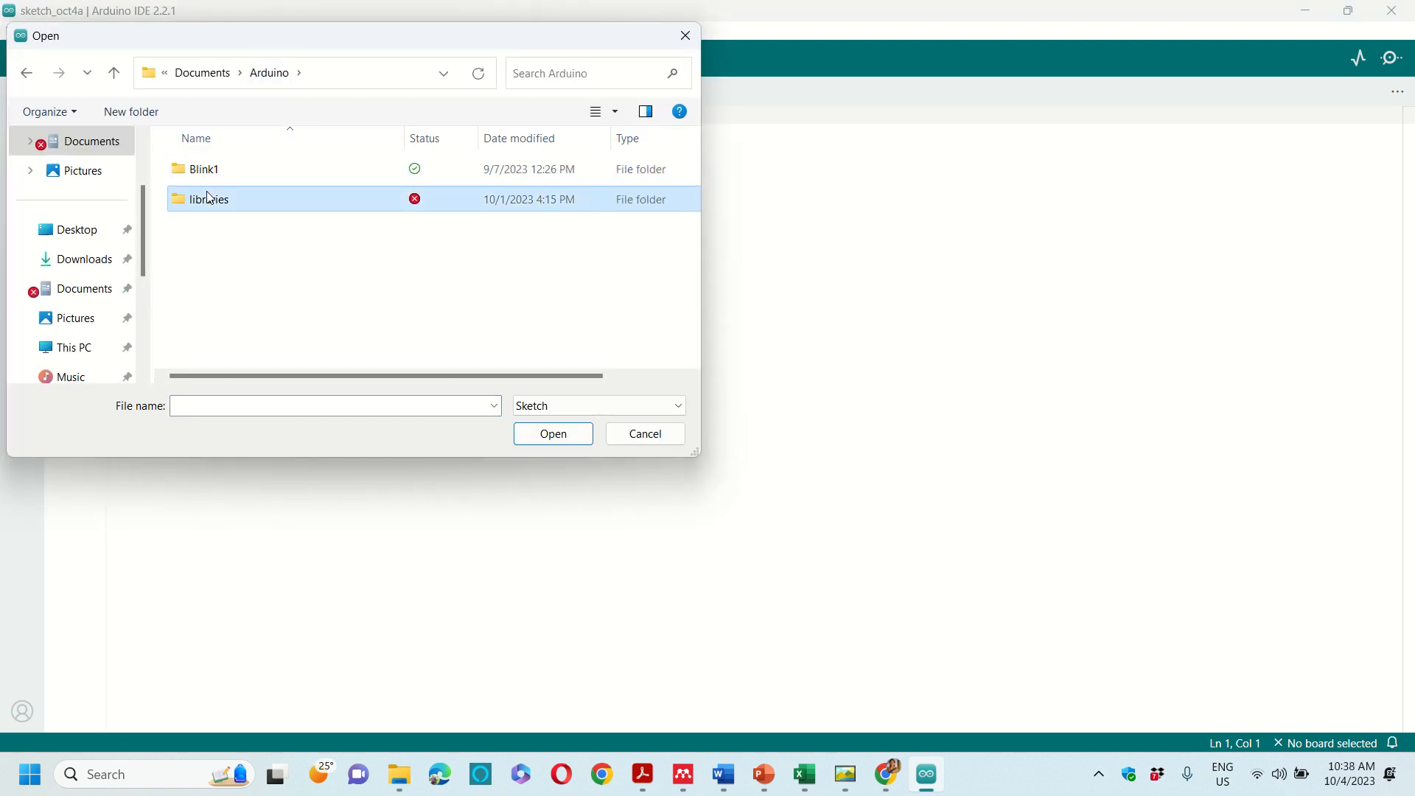
double_click(206, 195)
click(264, 73)
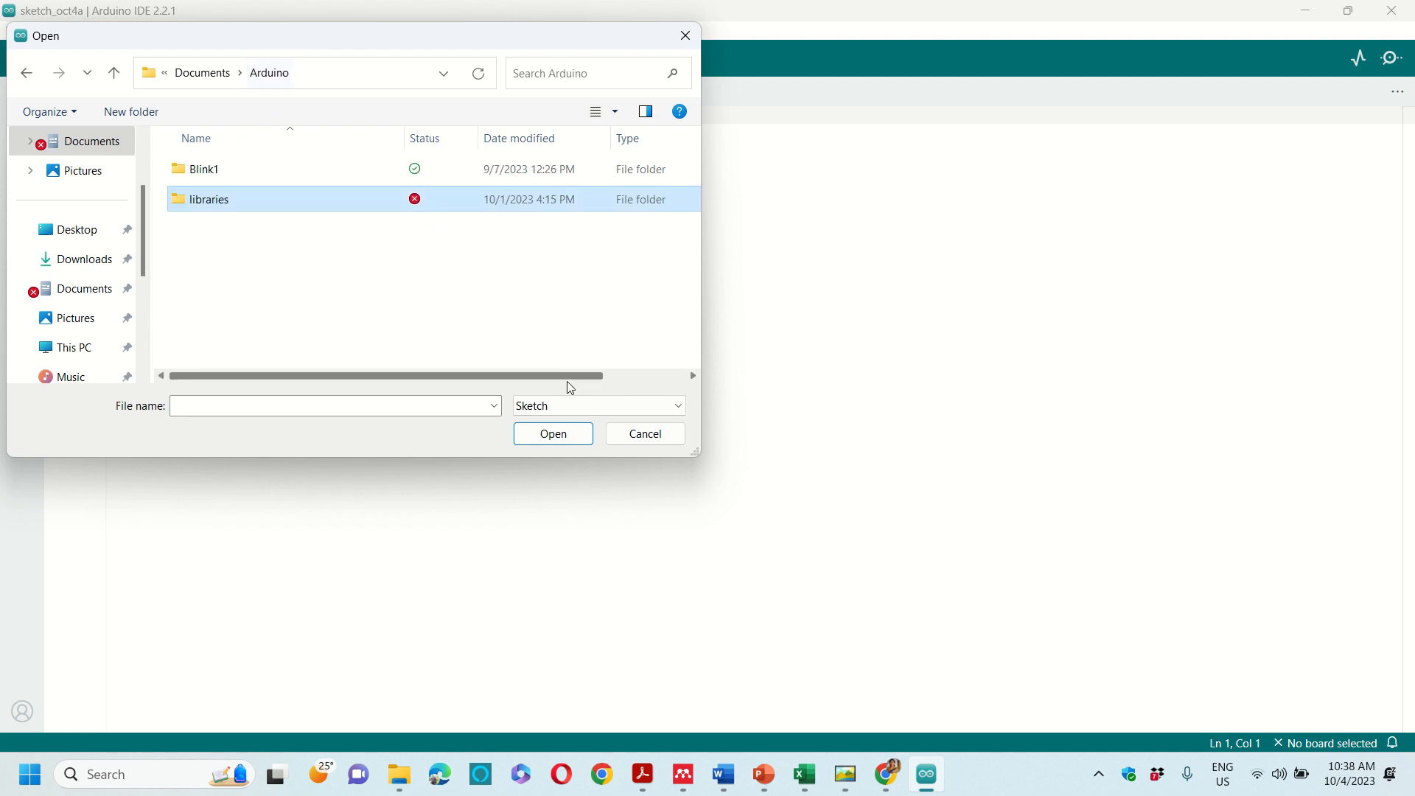
click(641, 435)
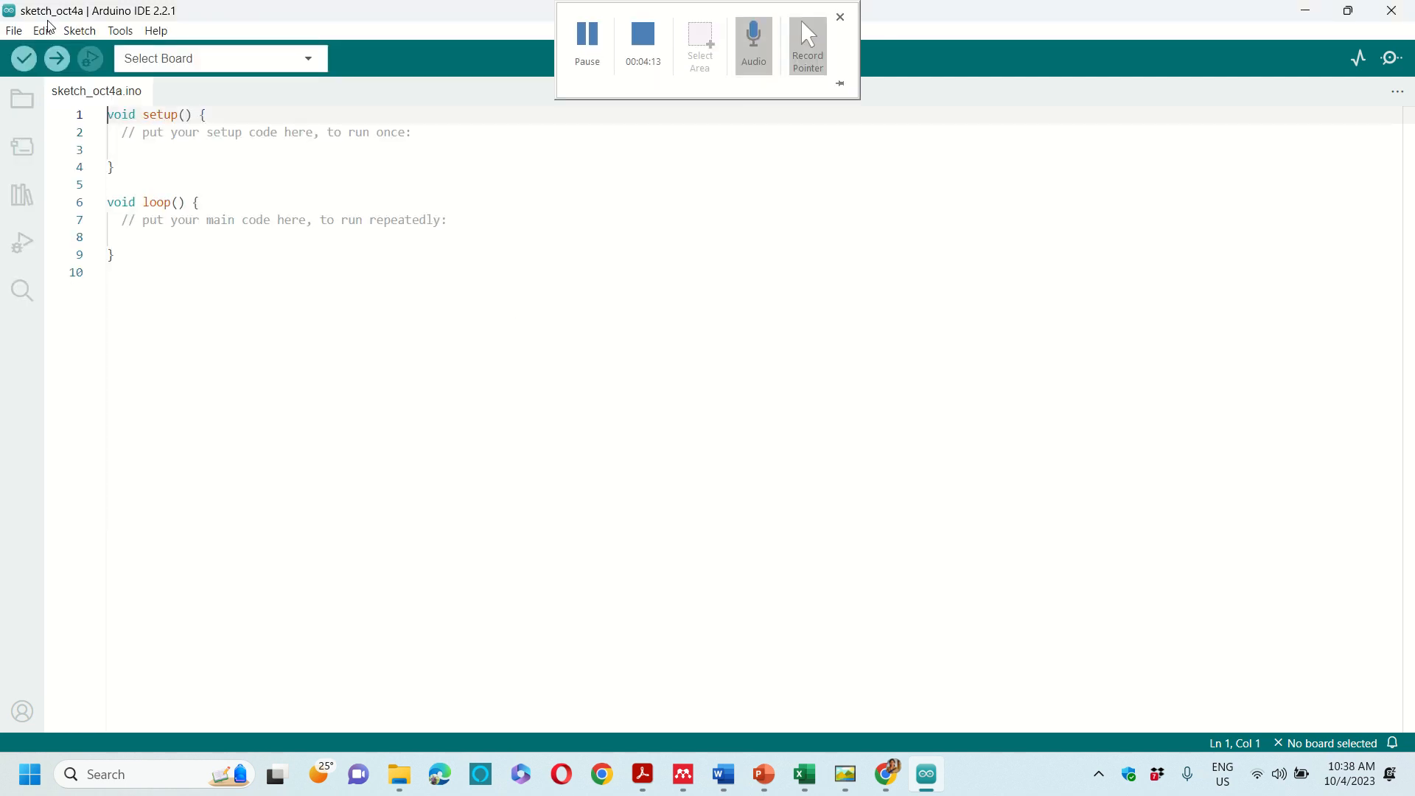
Look through the built-in Arduino example sketches, including the Digital and Analog categories
click(22, 35)
mouse_move(111, 145)
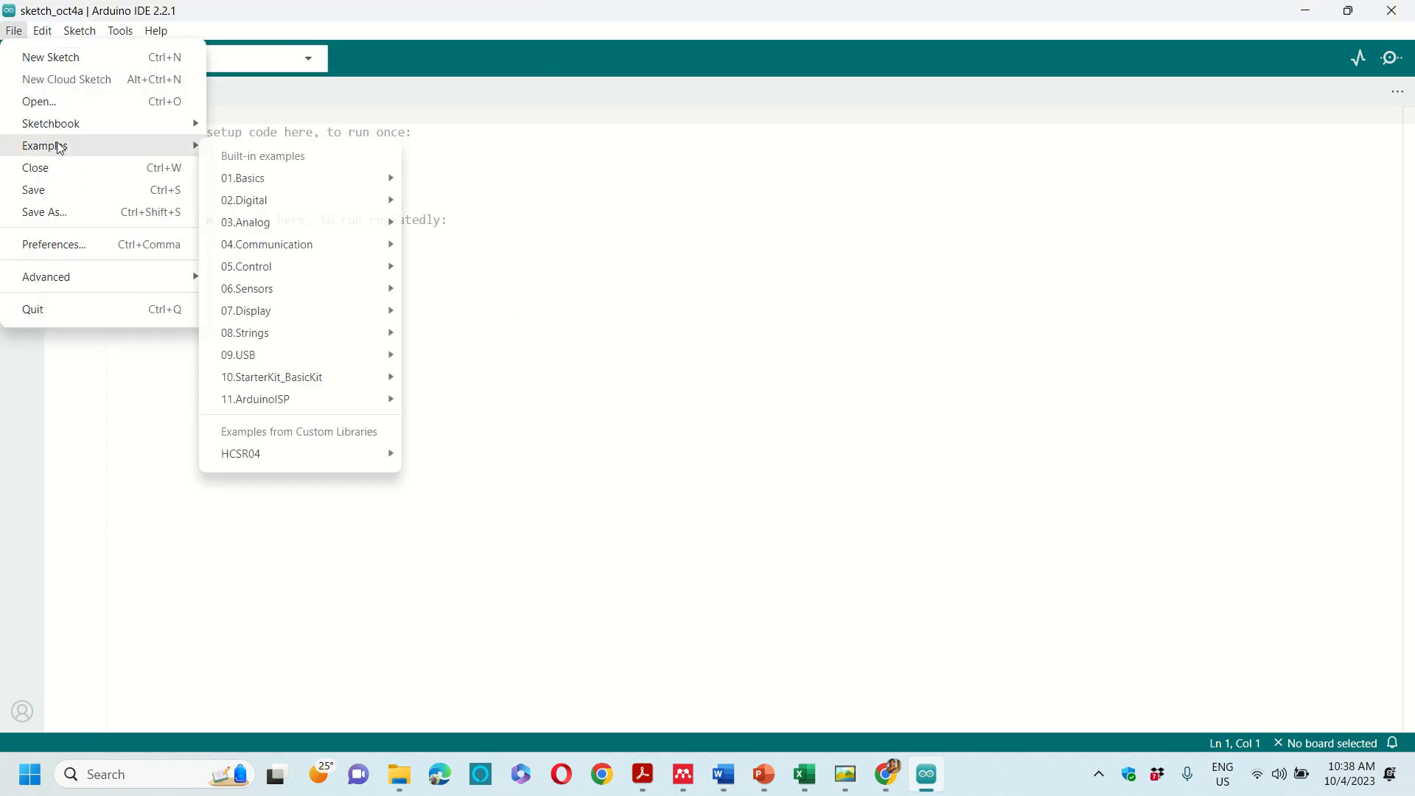
mouse_move(317, 194)
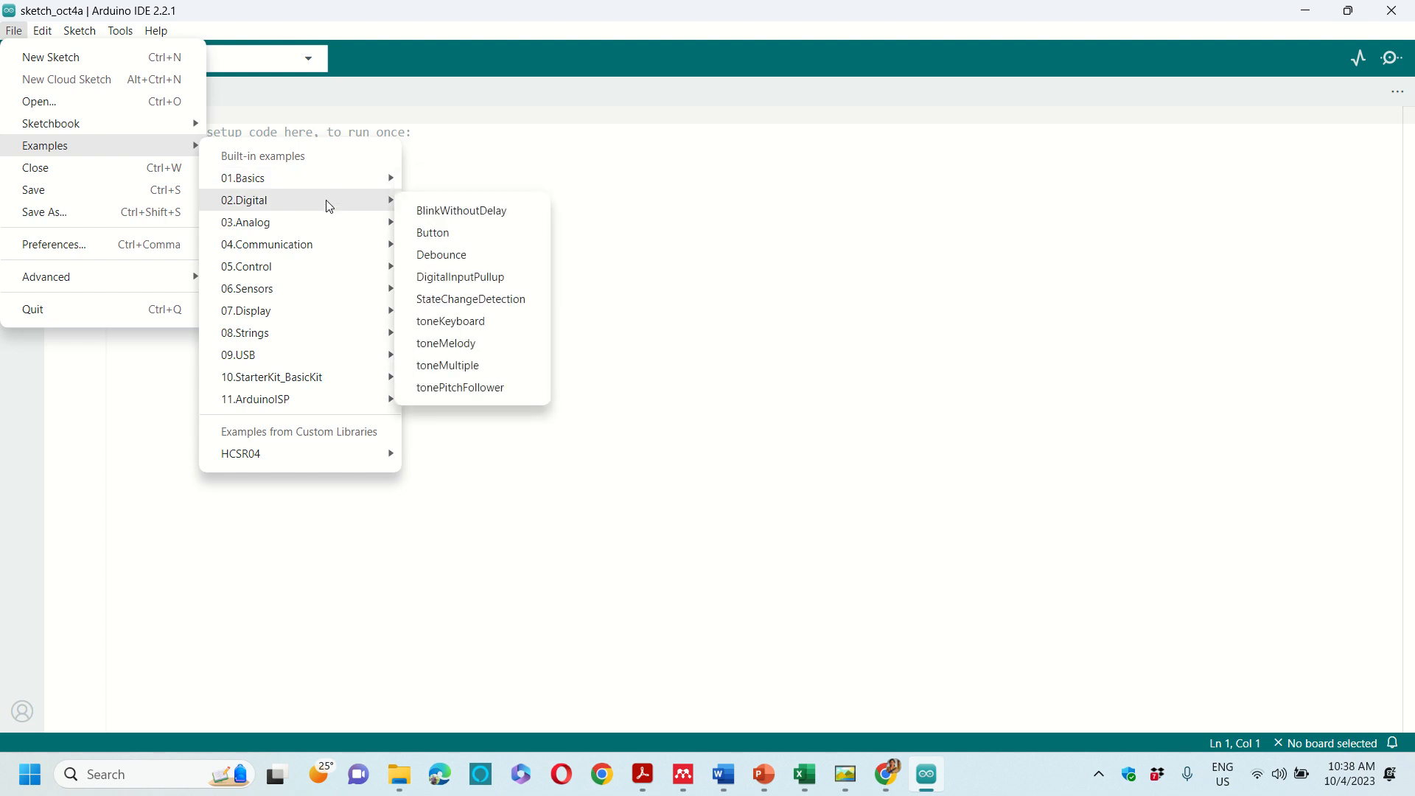
mouse_move(329, 233)
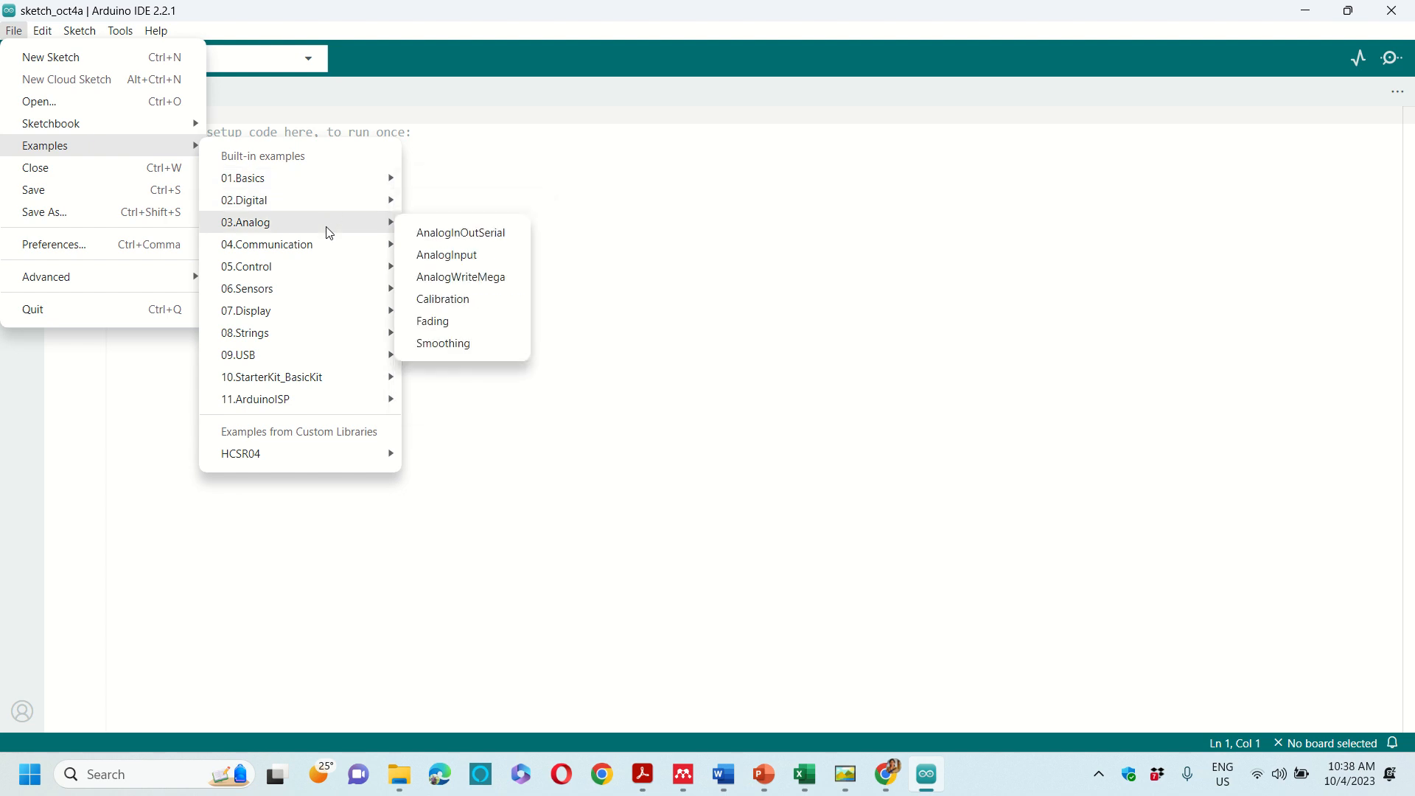
Switch back to Tinkercad in the browser, leave the circuit editor and open the account's own designs
click(885, 773)
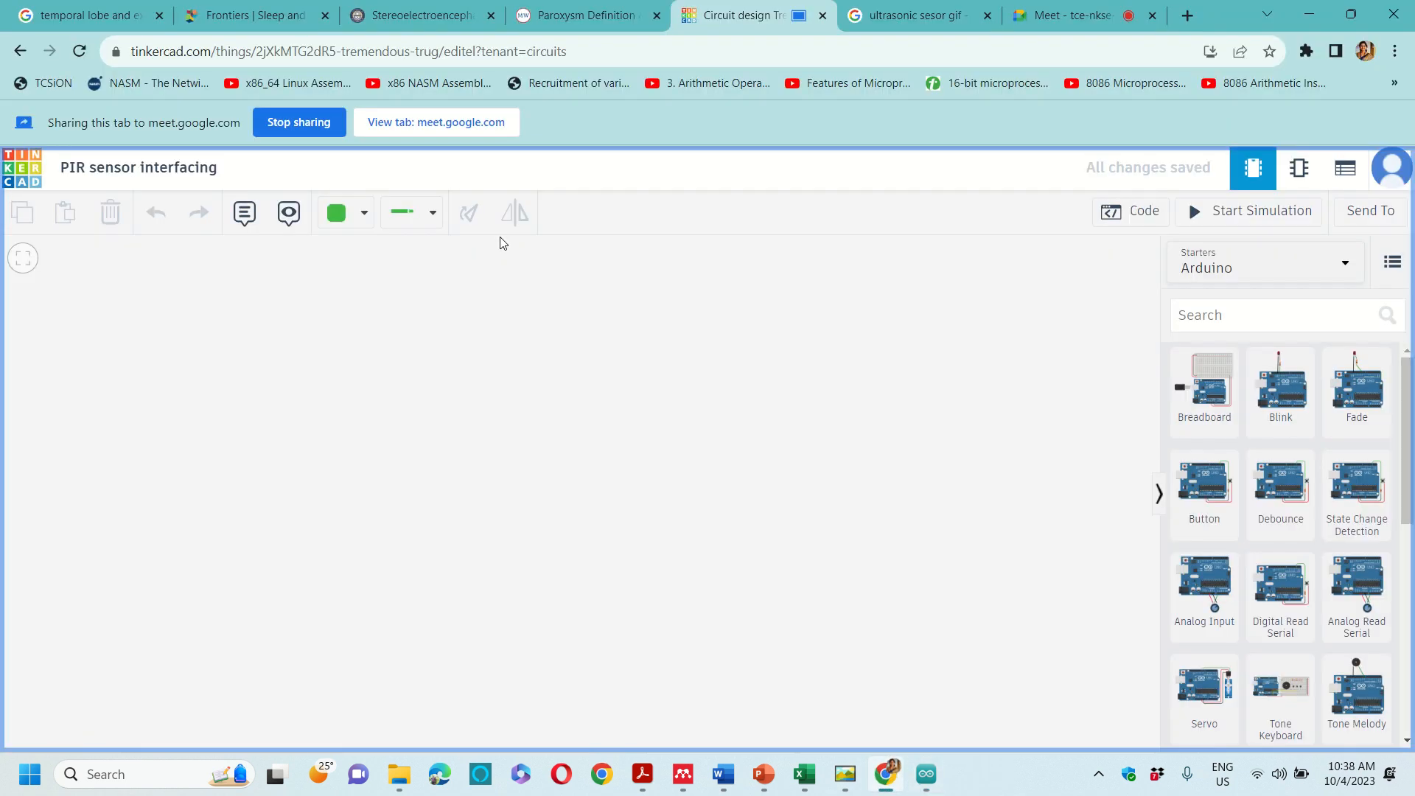
click(20, 51)
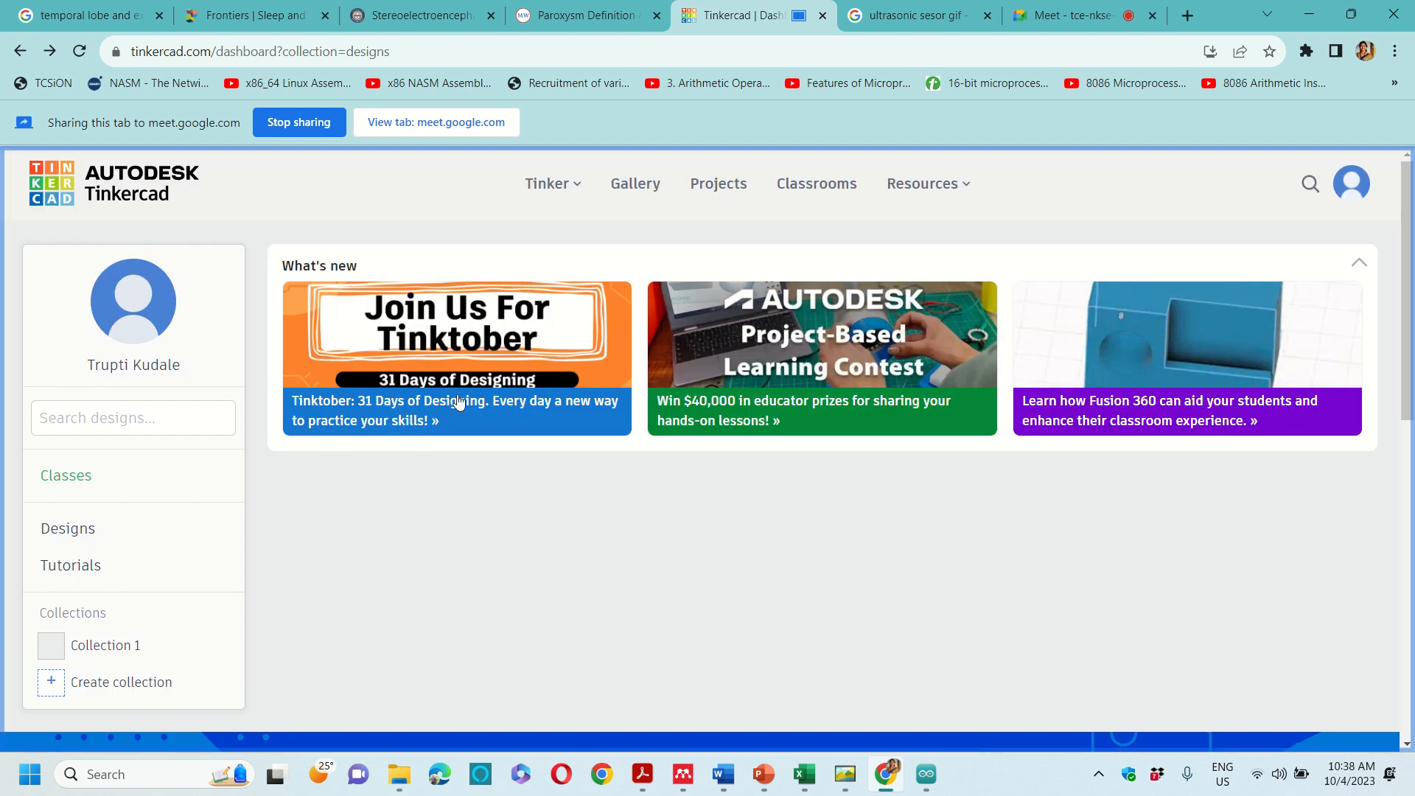
scroll(444, 513, down, 10)
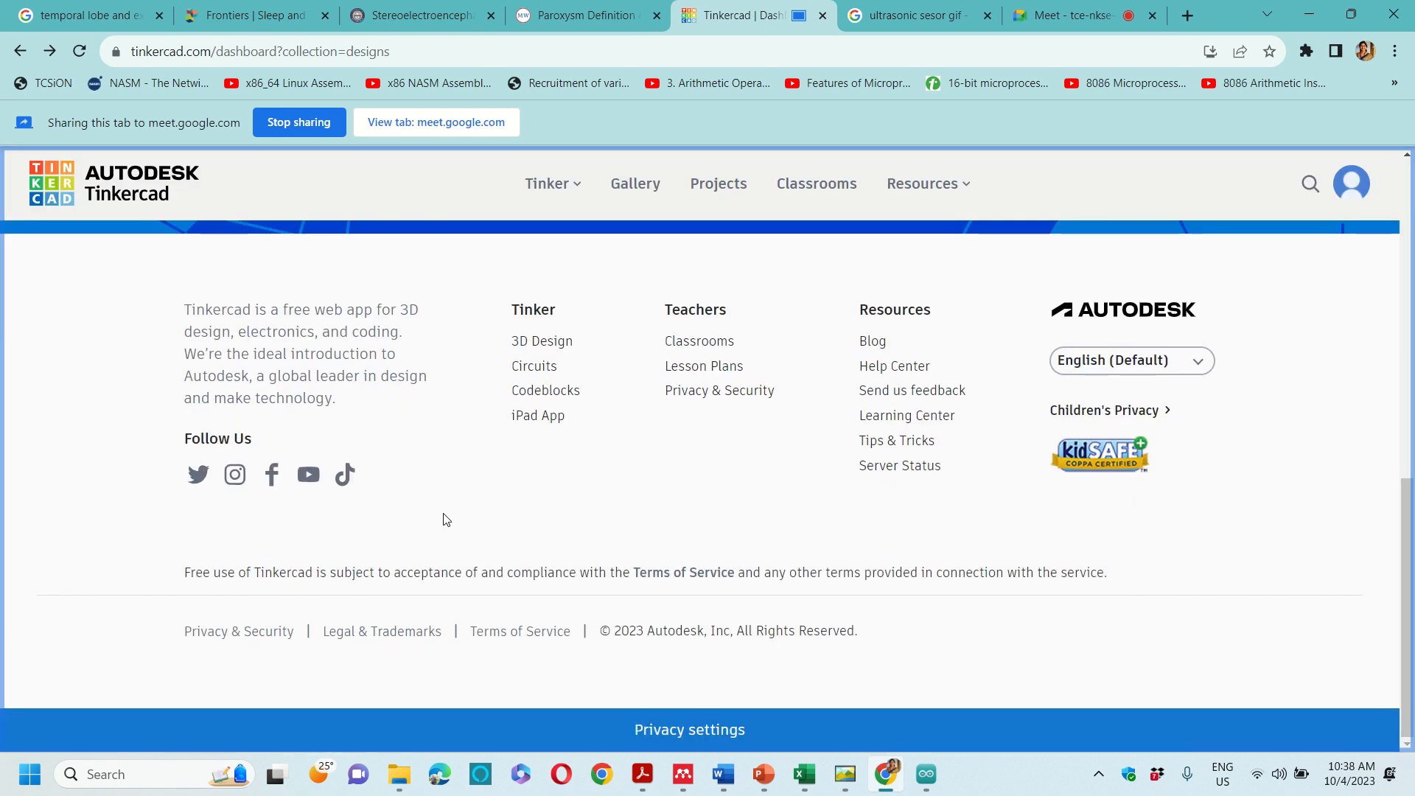
scroll(444, 514, up, 5)
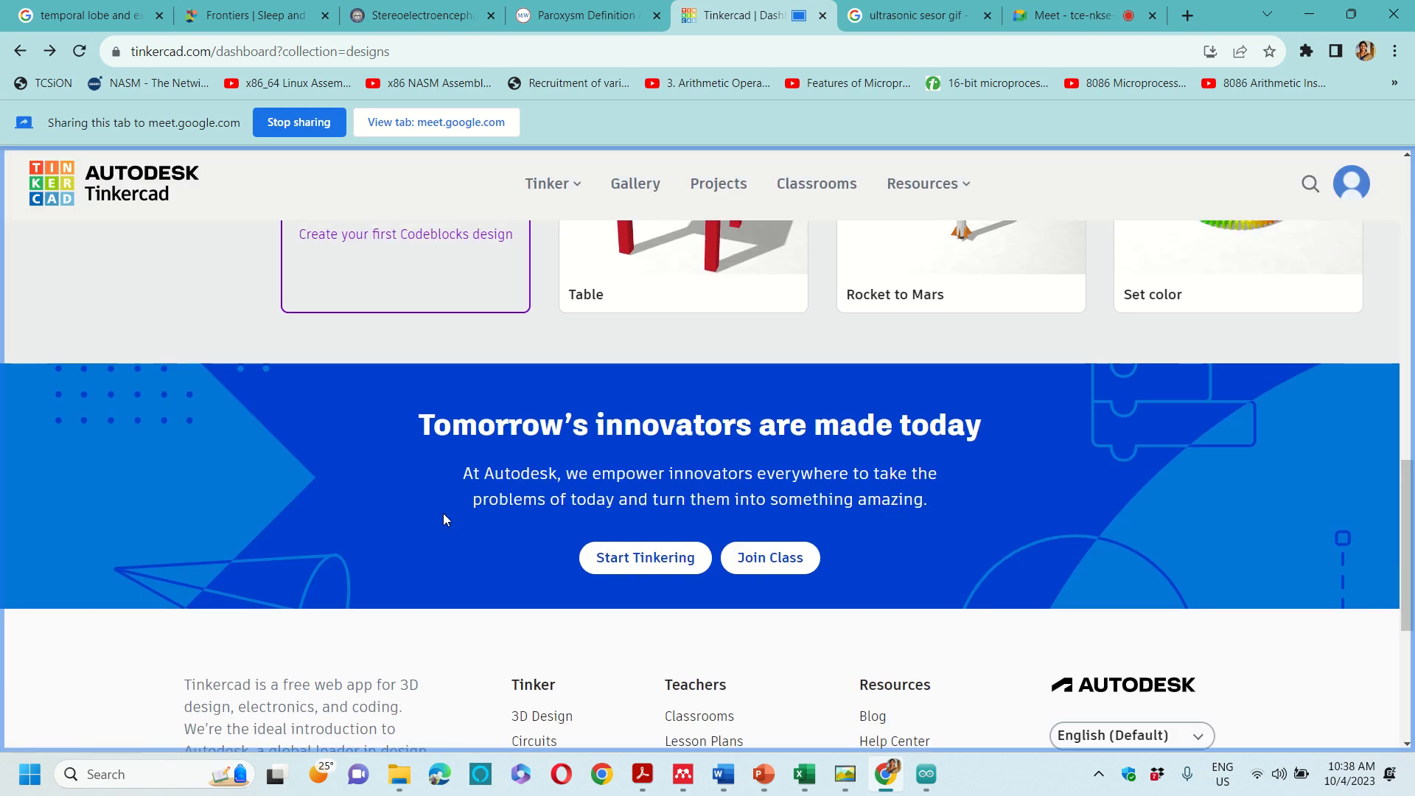
click(649, 556)
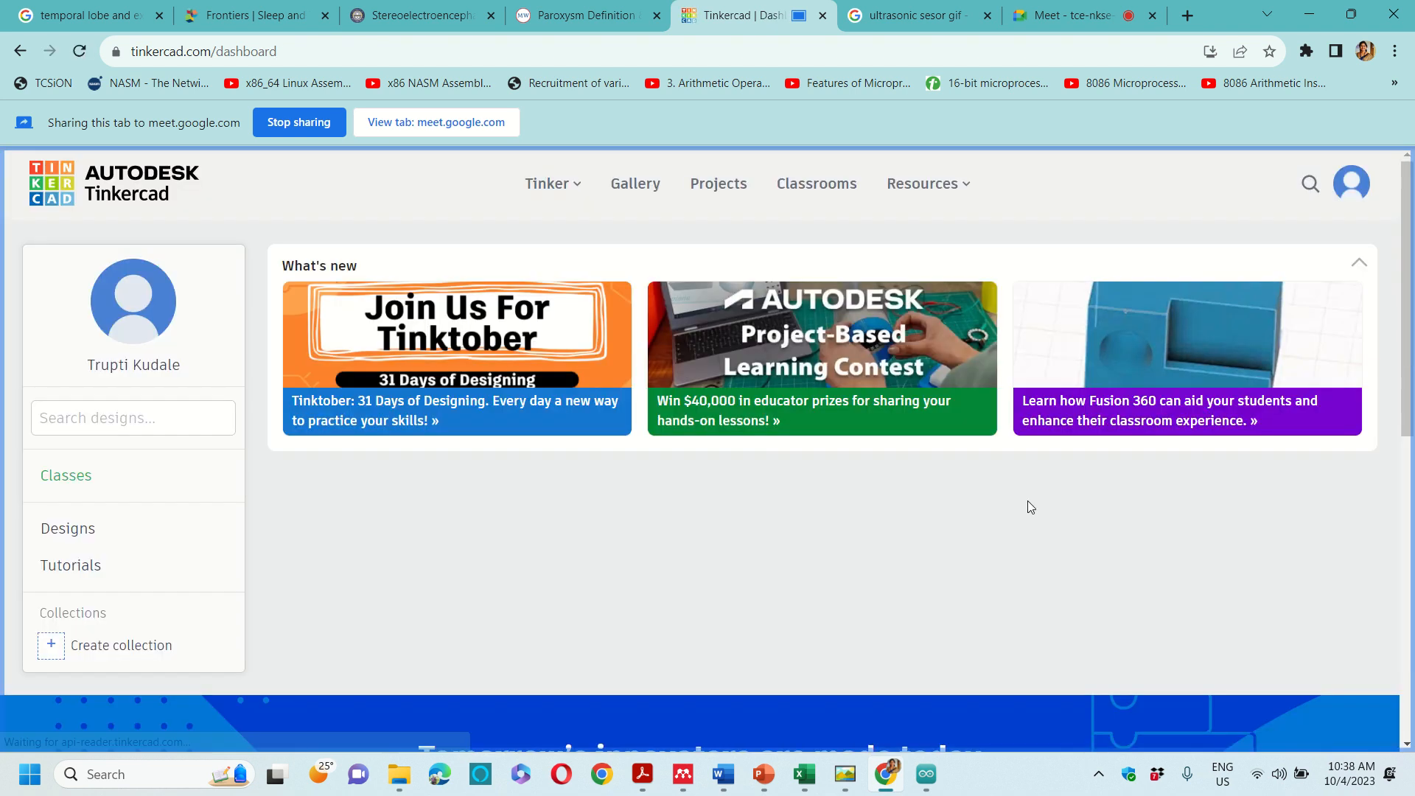
scroll(1028, 501, down, 2)
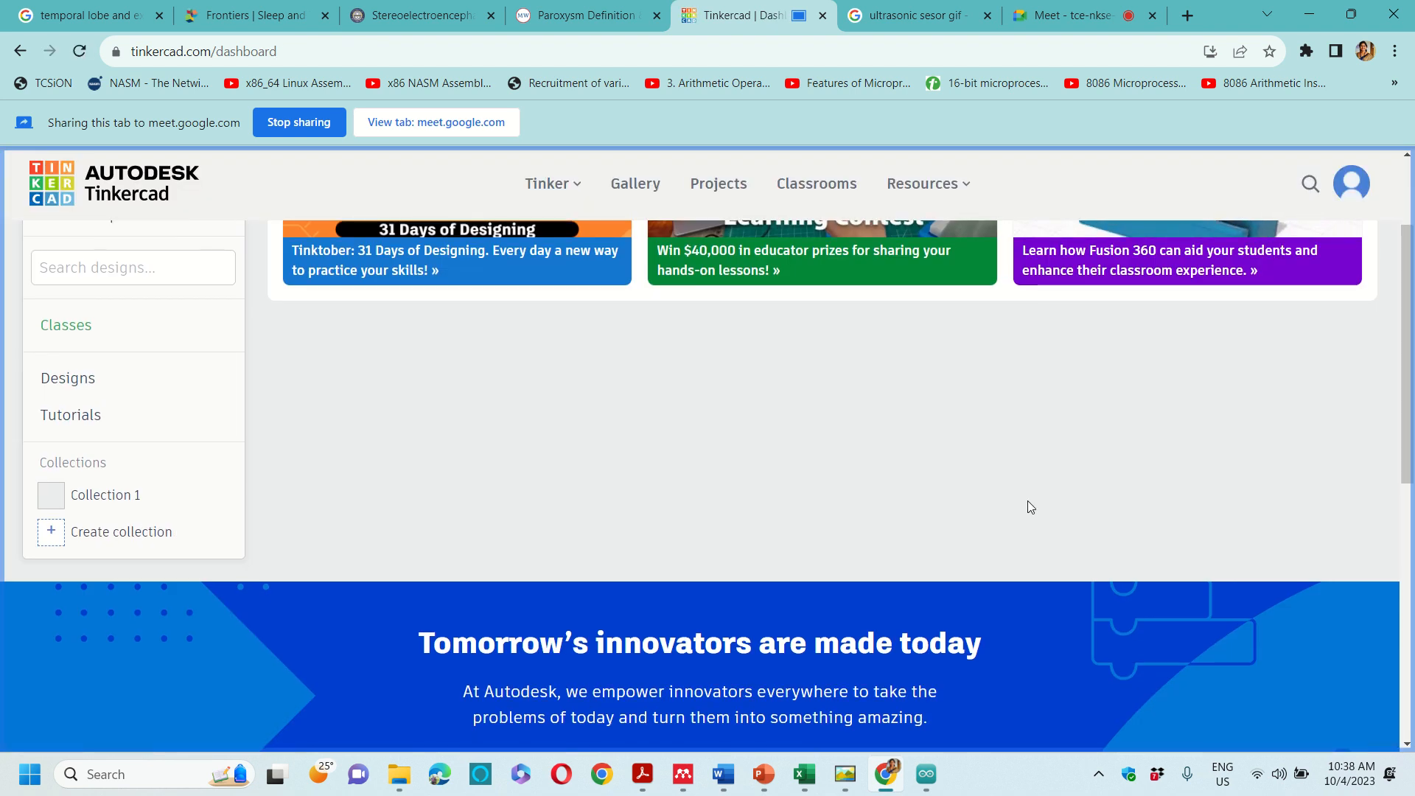
click(1340, 180)
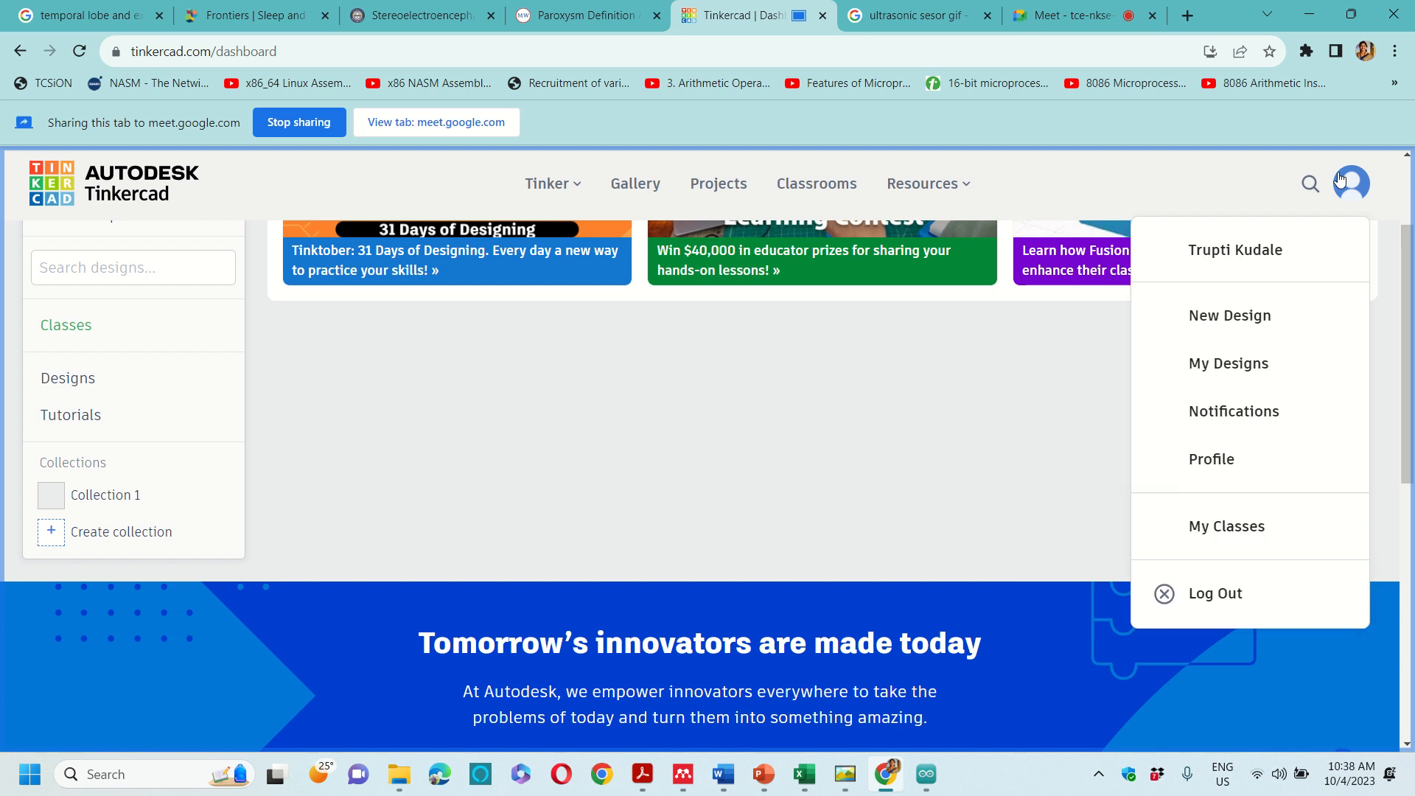
click(1255, 364)
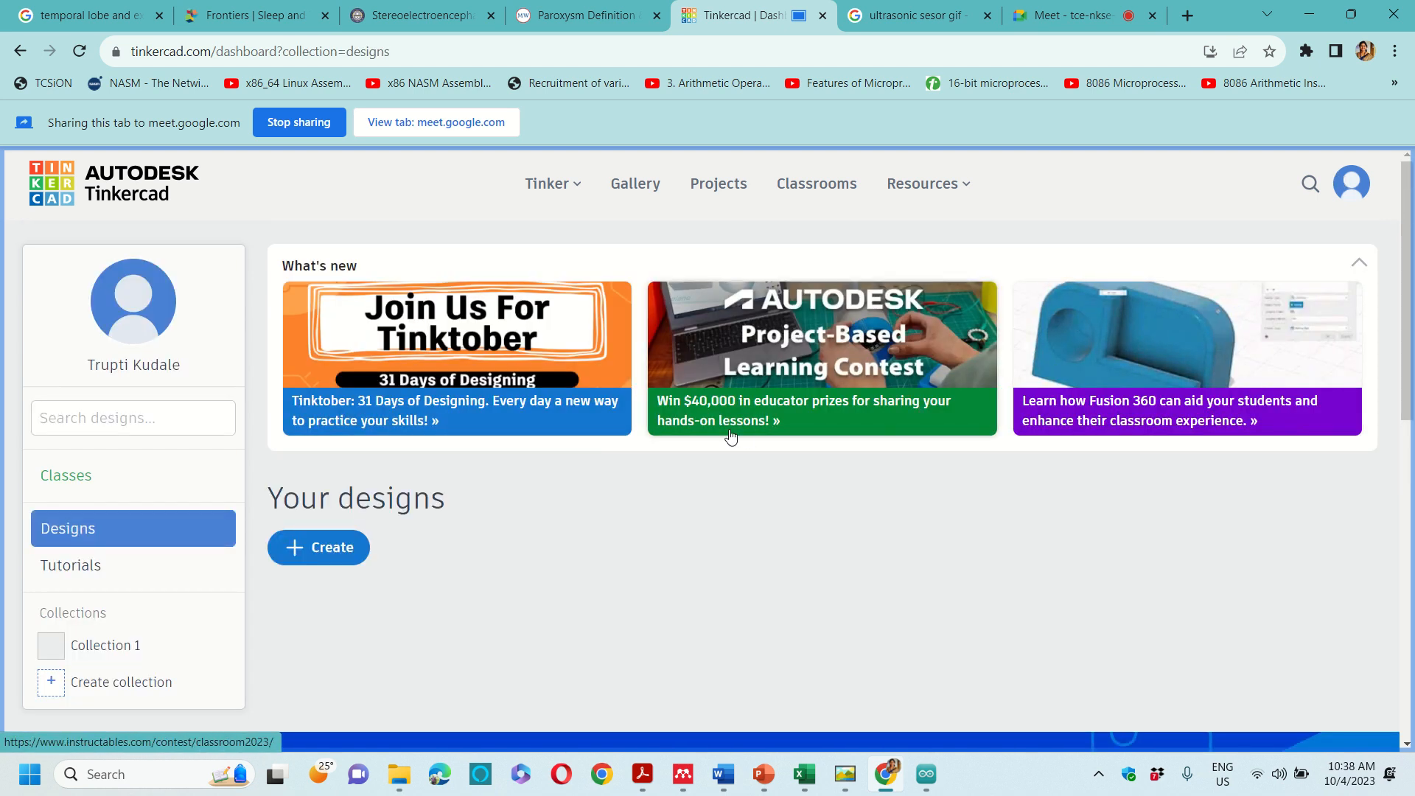
Examine the saved circuits and the other design sections on the designs dashboard
scroll(729, 435, down, 5)
scroll(730, 431, up, 3)
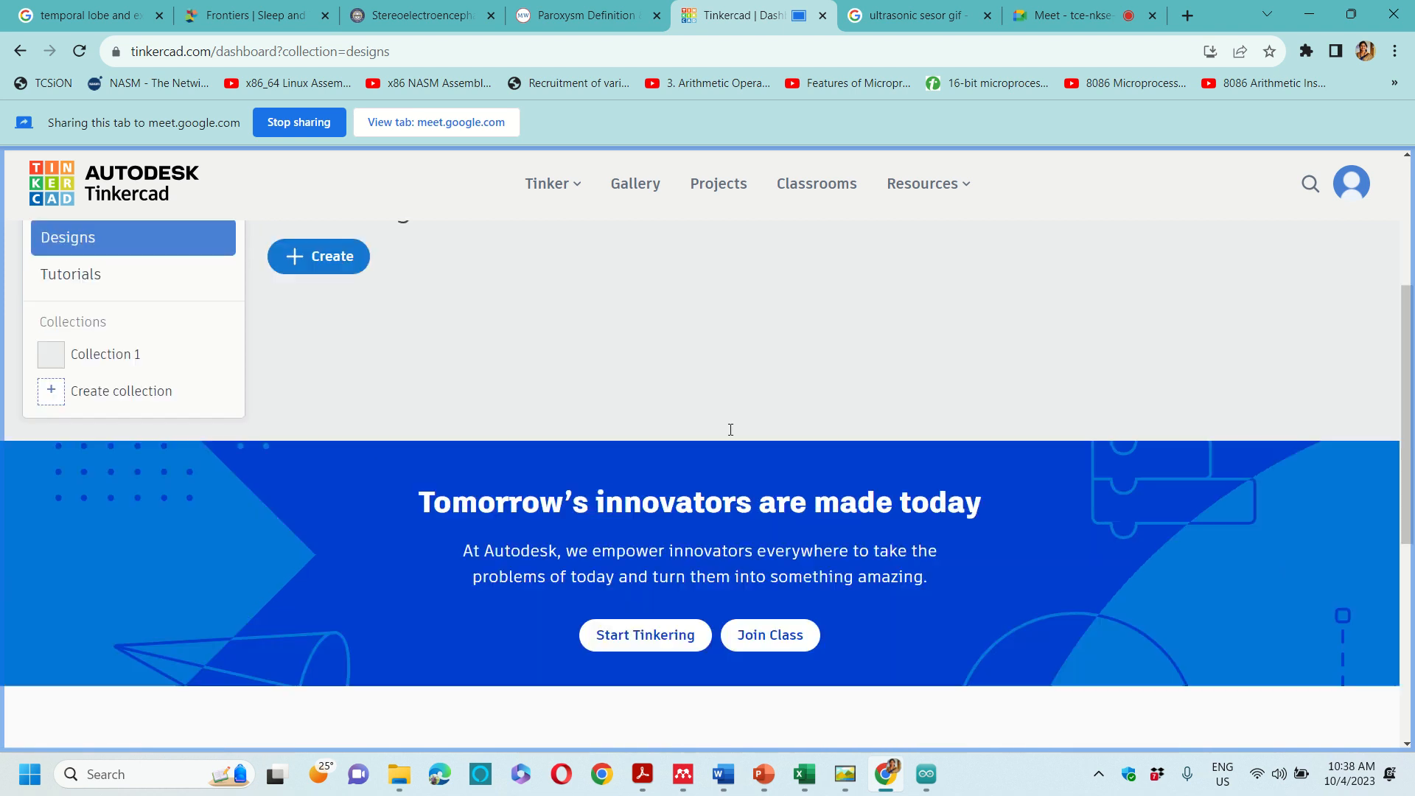
scroll(730, 435, down, 3)
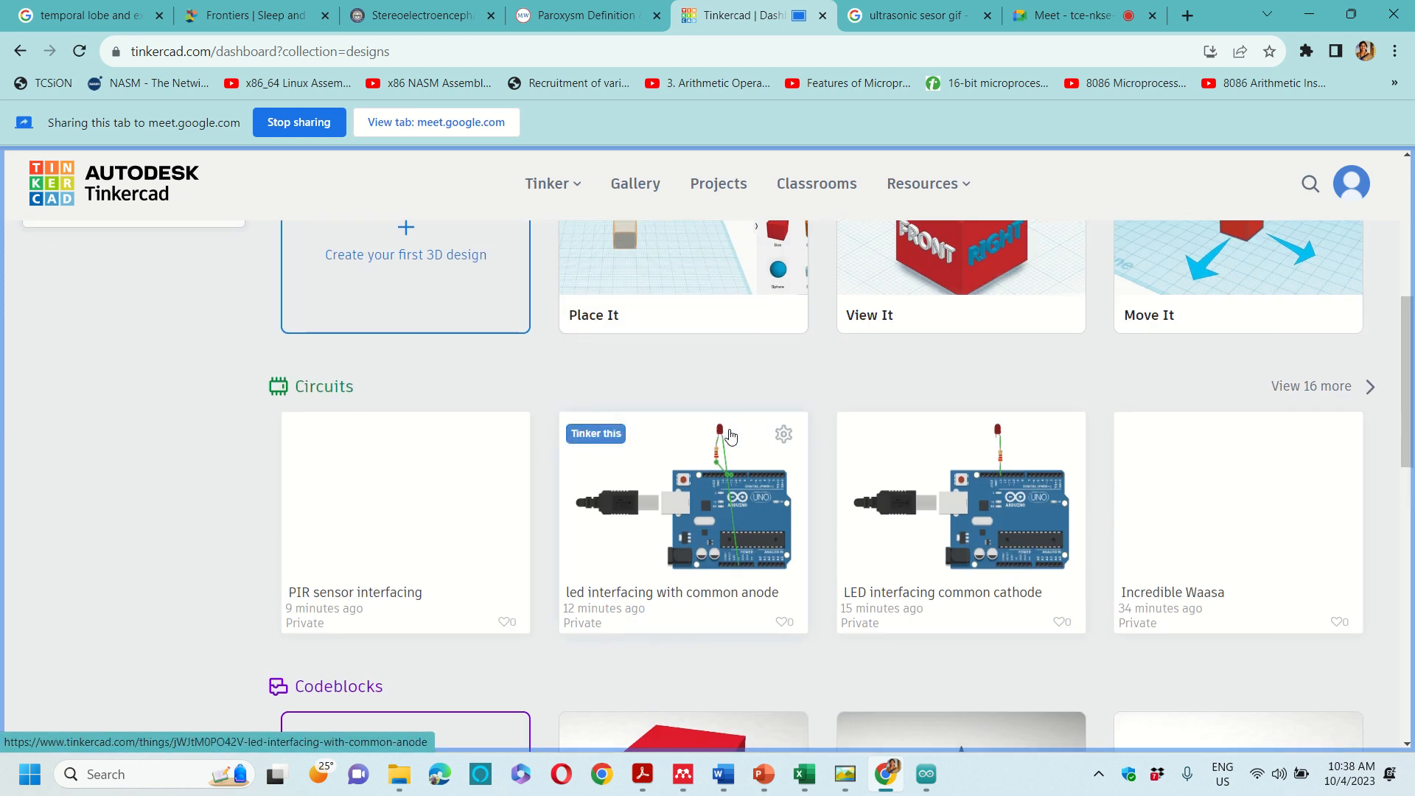
scroll(730, 435, down, 2)
scroll(730, 435, up, 2)
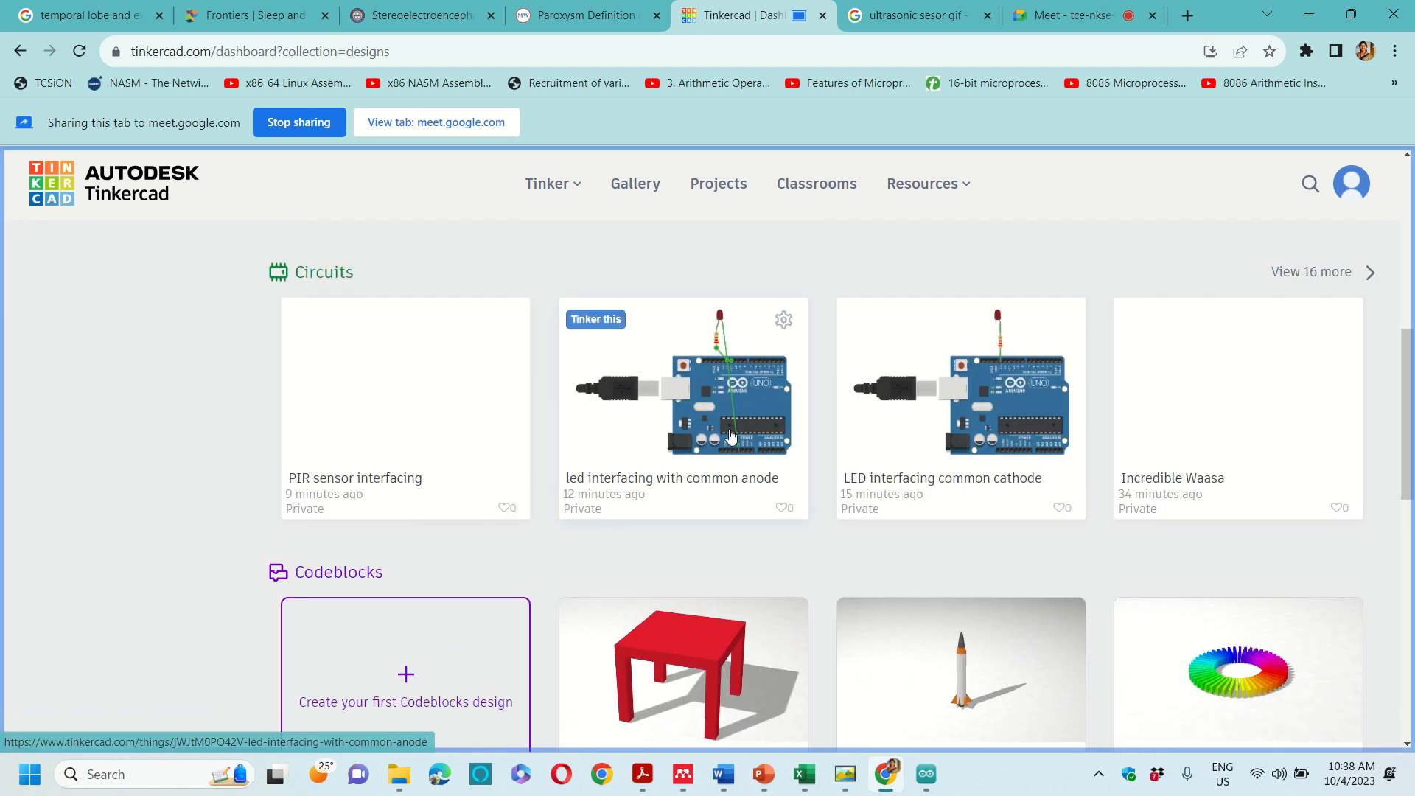
scroll(730, 435, up, 3)
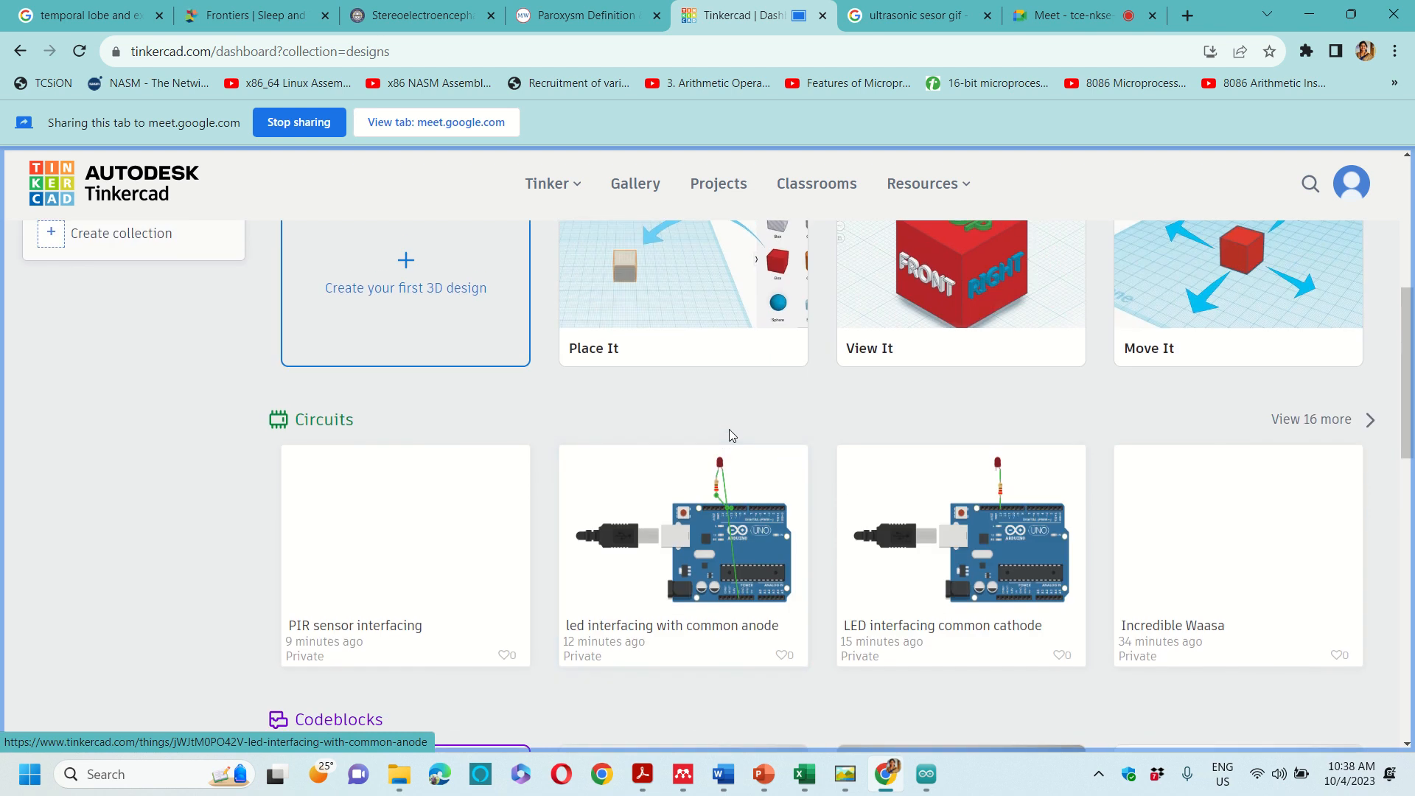
scroll(729, 429, up, 2)
scroll(730, 435, down, 5)
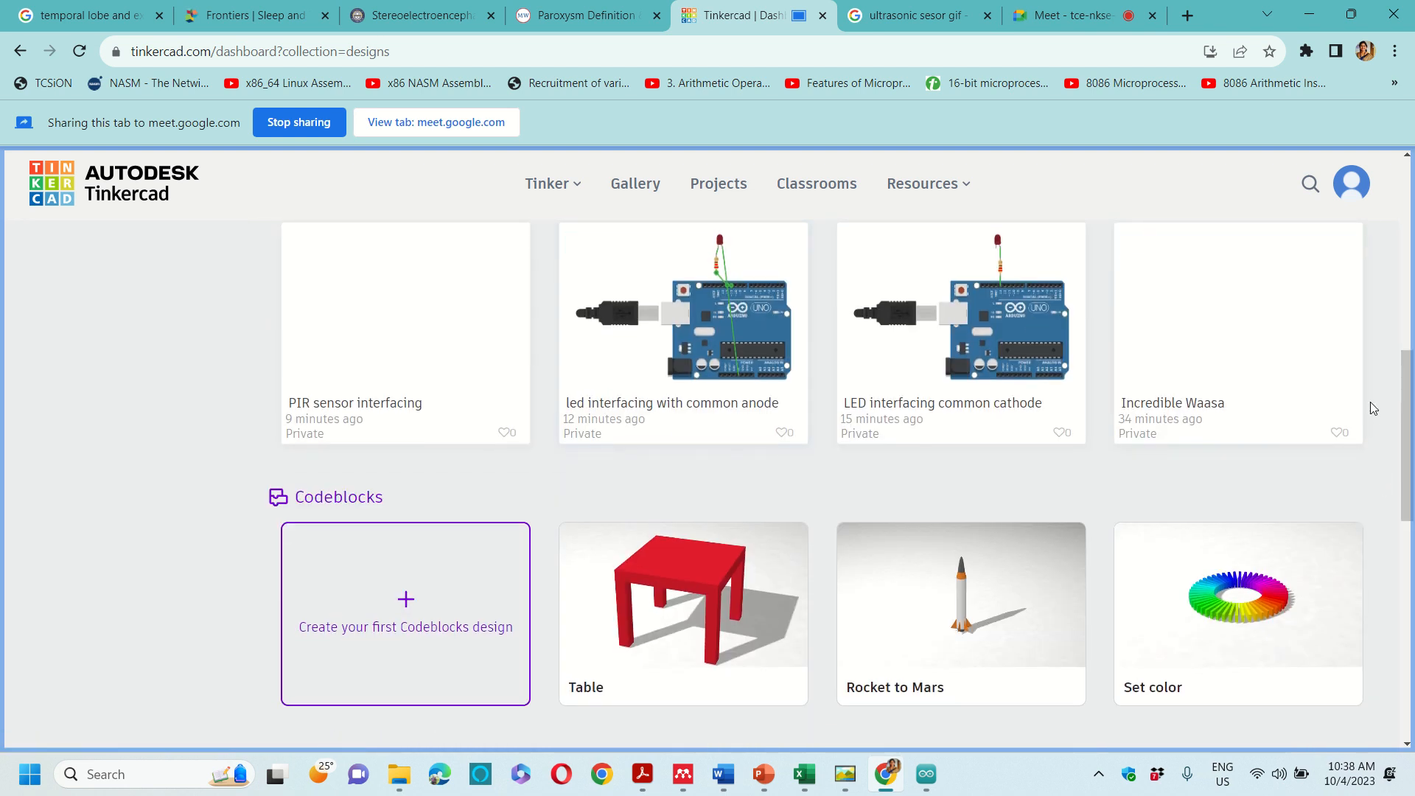
scroll(1340, 488, down, 4)
scroll(1340, 489, up, 3)
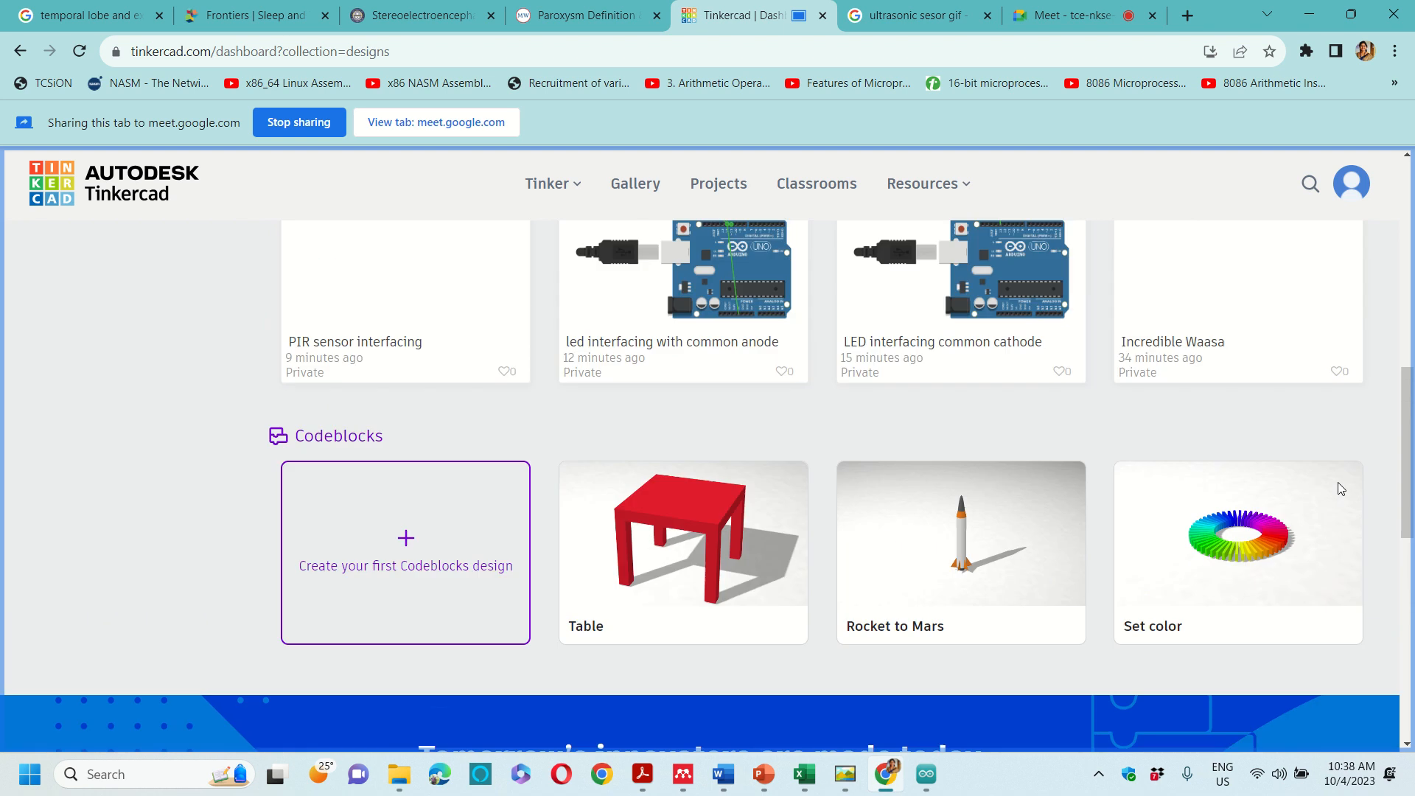
List all of the account's saved circuits and open the "PIR interfacing and LED blink" design
scroll(1340, 489, up, 3)
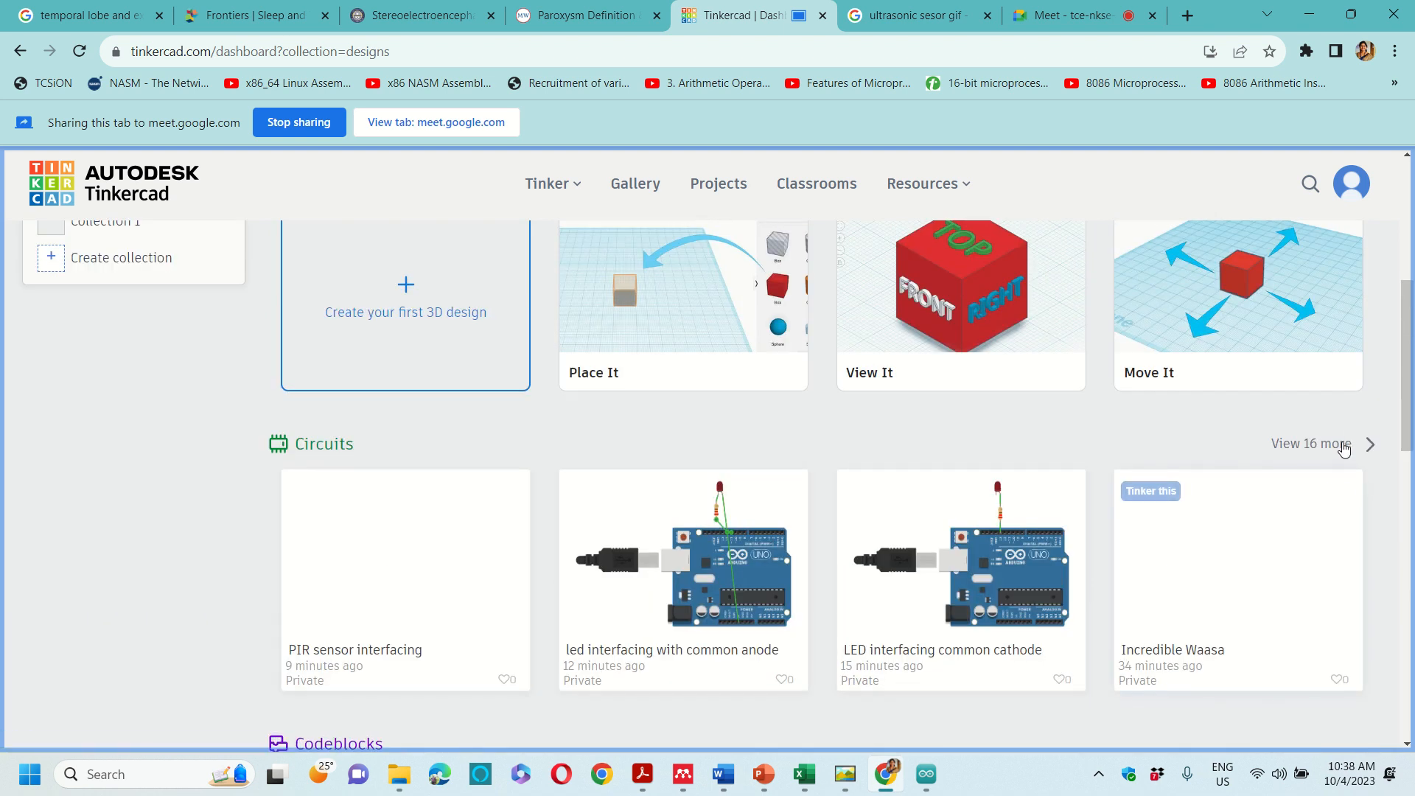
click(1340, 451)
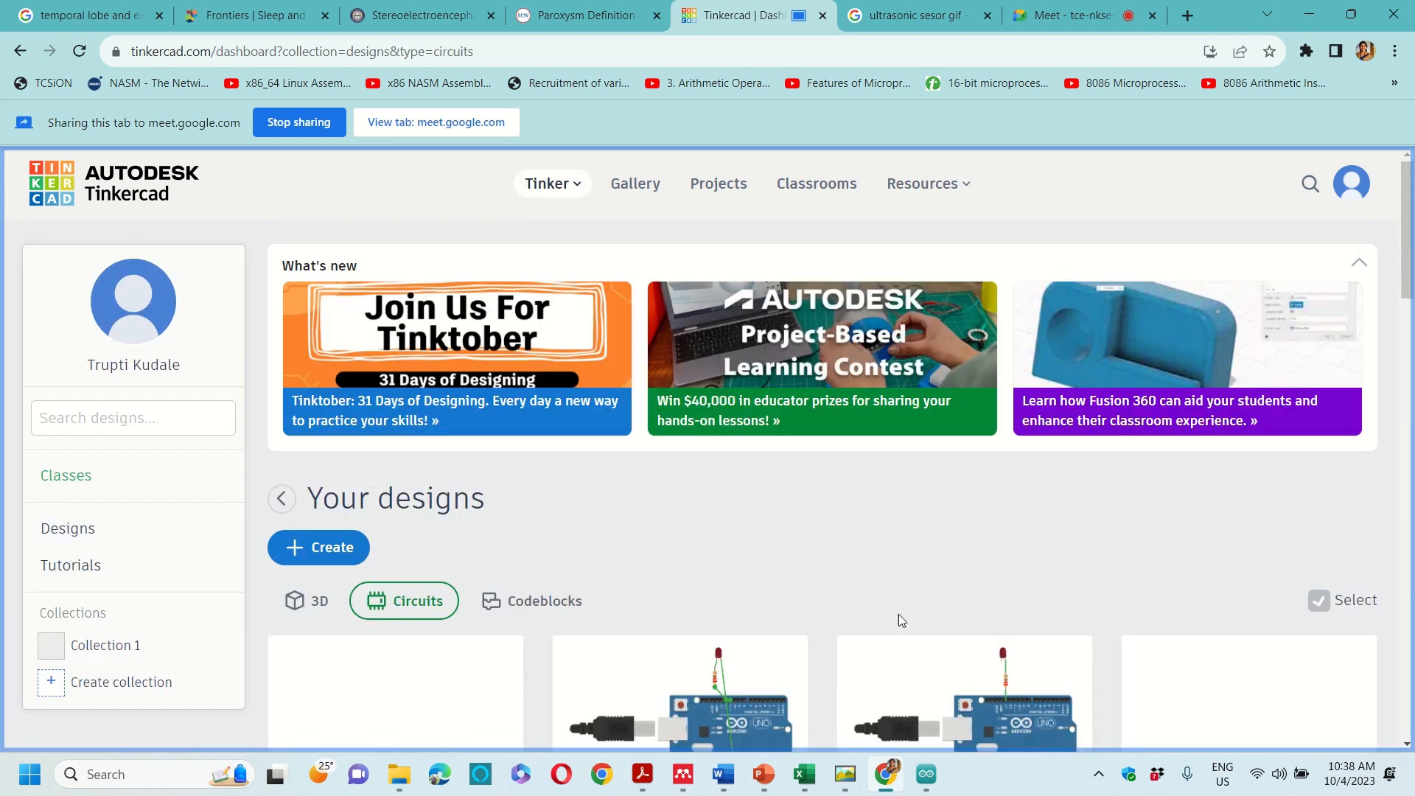
scroll(899, 614, down, 5)
scroll(901, 623, down, 1)
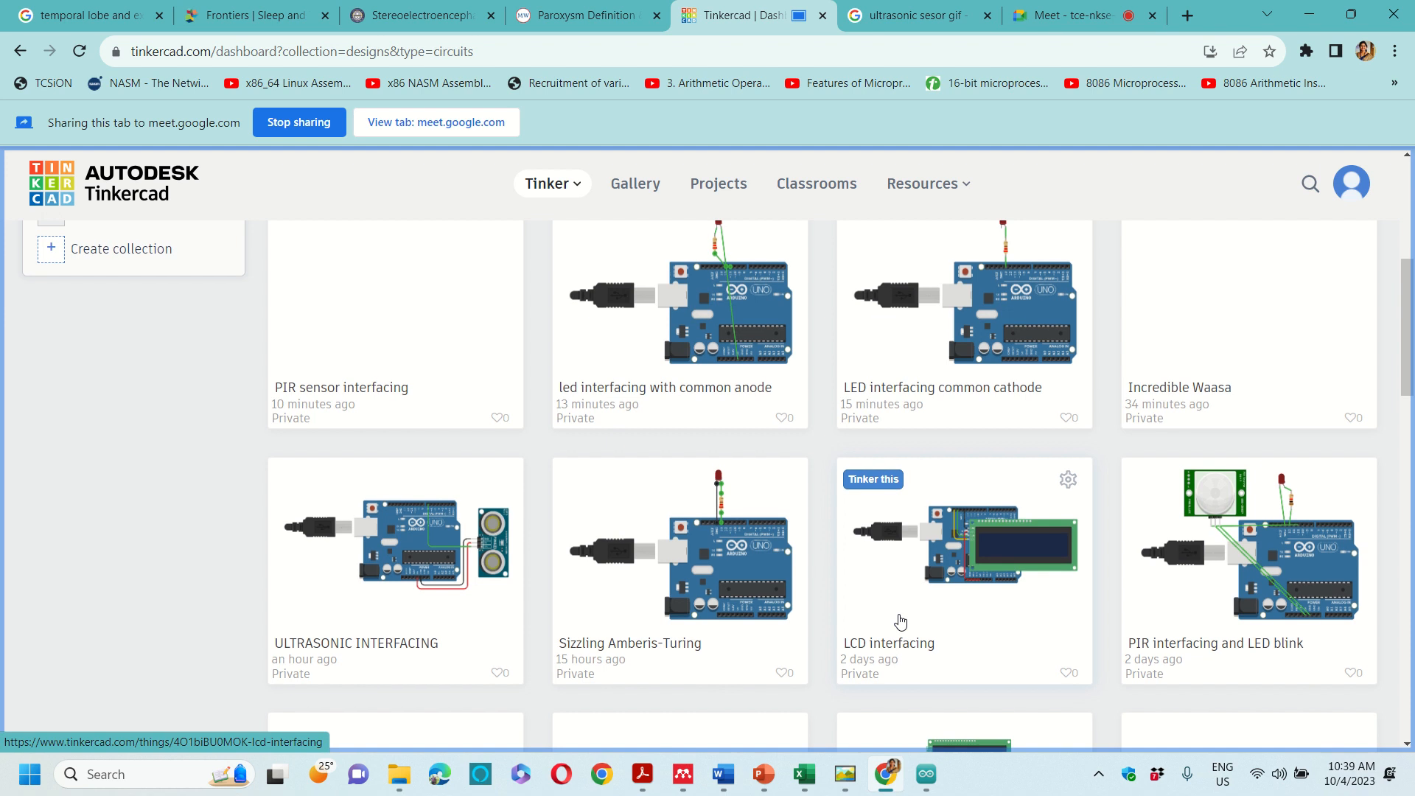
click(1222, 587)
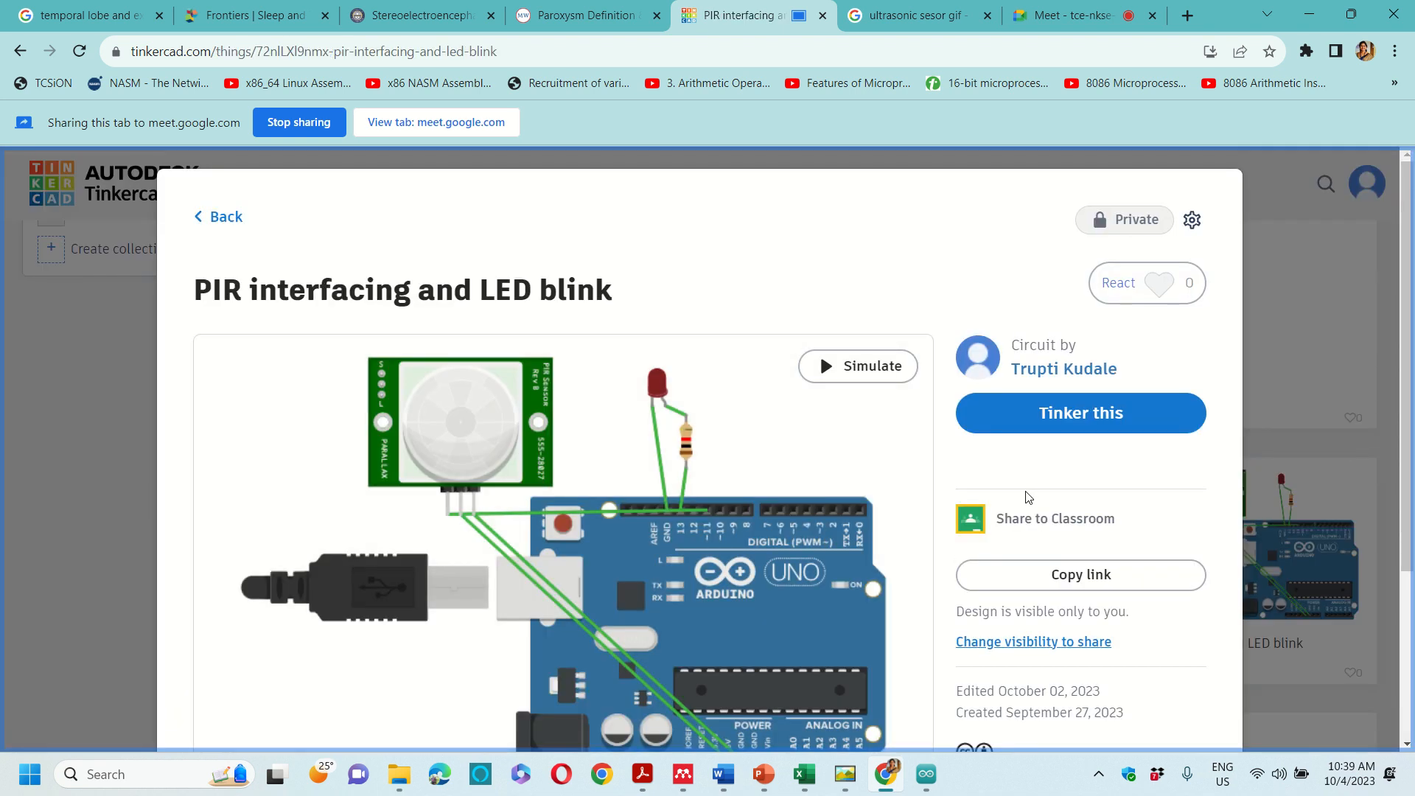
Examine the design's details page, including the circuit preview, sharing options and edit dates
scroll(1047, 514, down, 2)
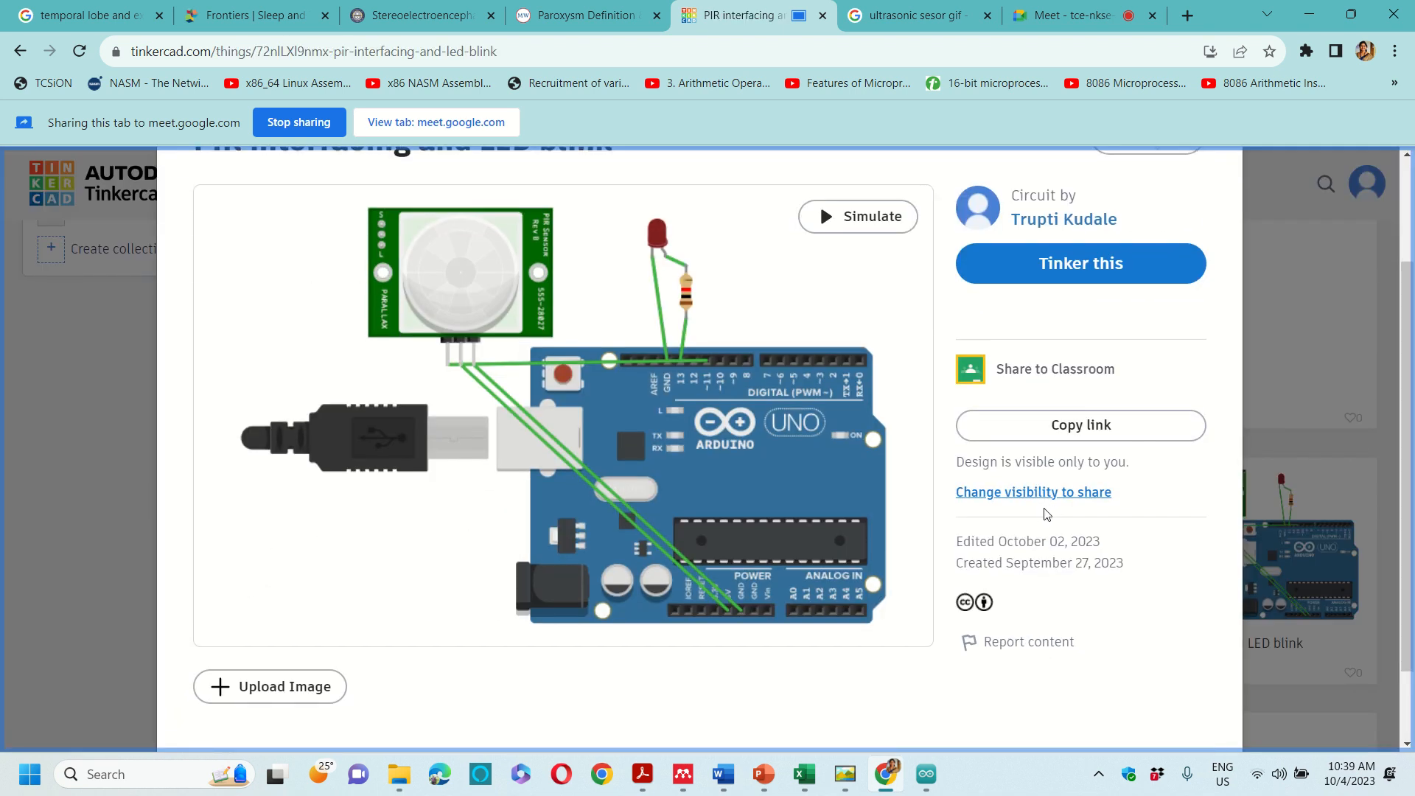
scroll(1047, 514, down, 1)
scroll(1047, 514, up, 3)
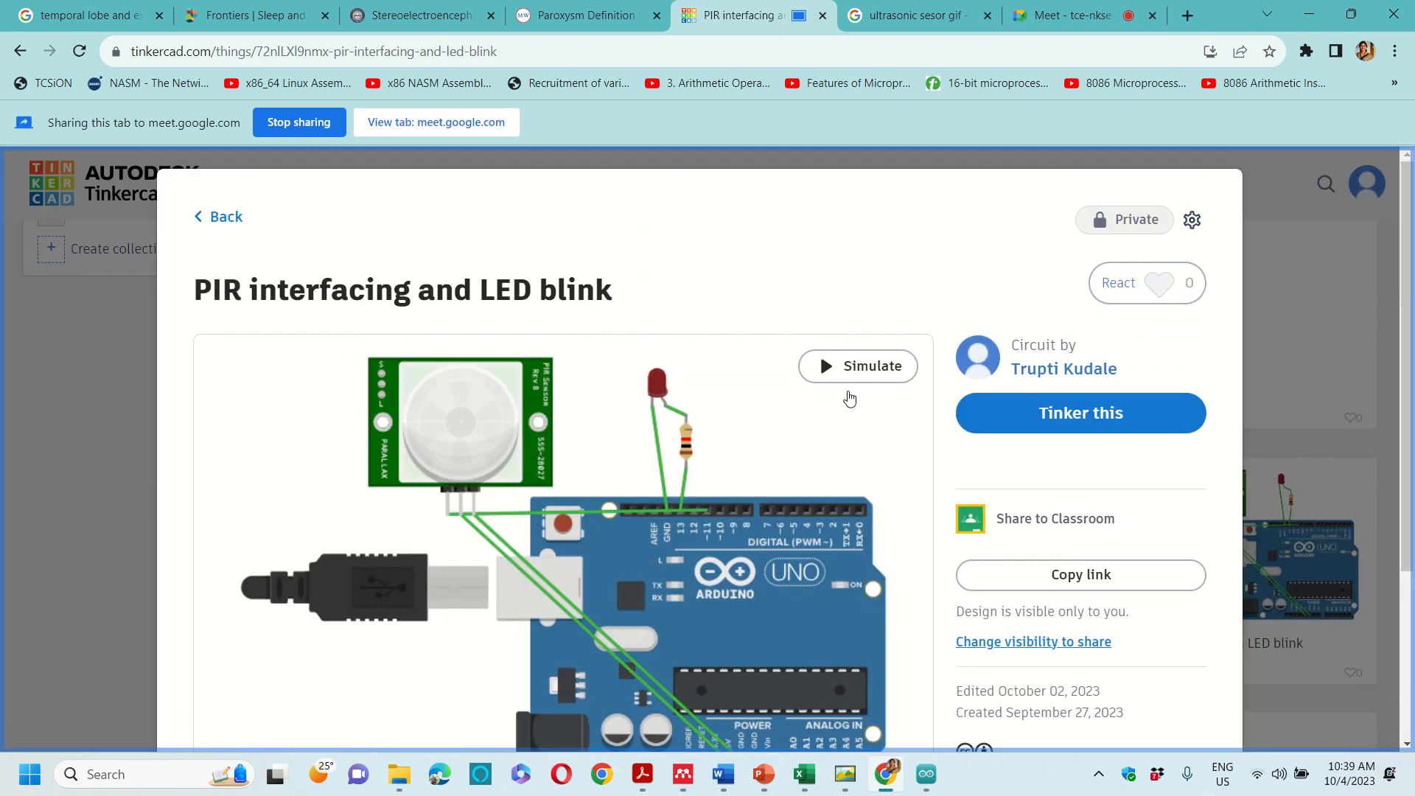
scroll(781, 449, down, 1)
scroll(782, 449, down, 1)
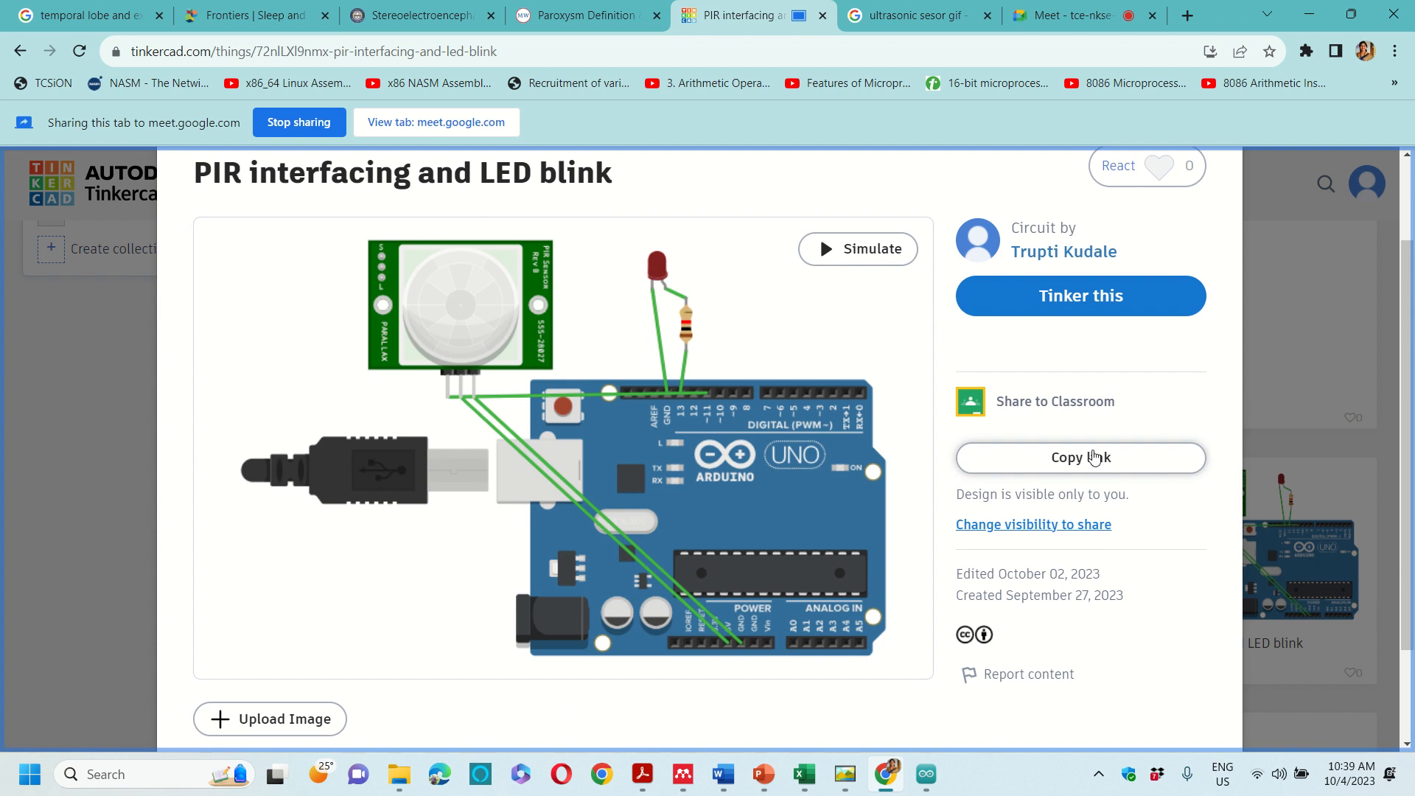
scroll(1154, 603, down, 2)
scroll(1154, 603, up, 5)
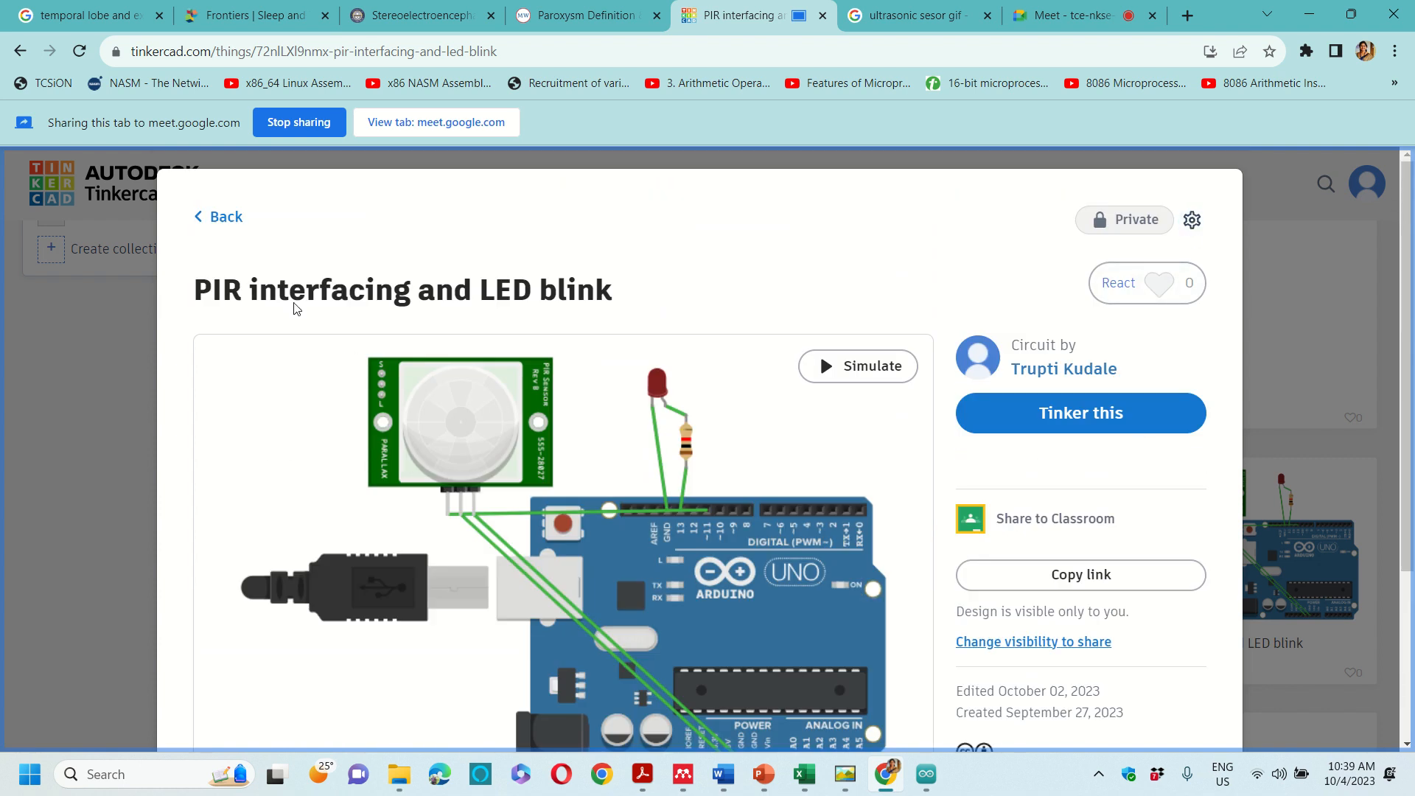
Load the interactive circuit preview of the PIR and LED design and start its simulation
click(877, 375)
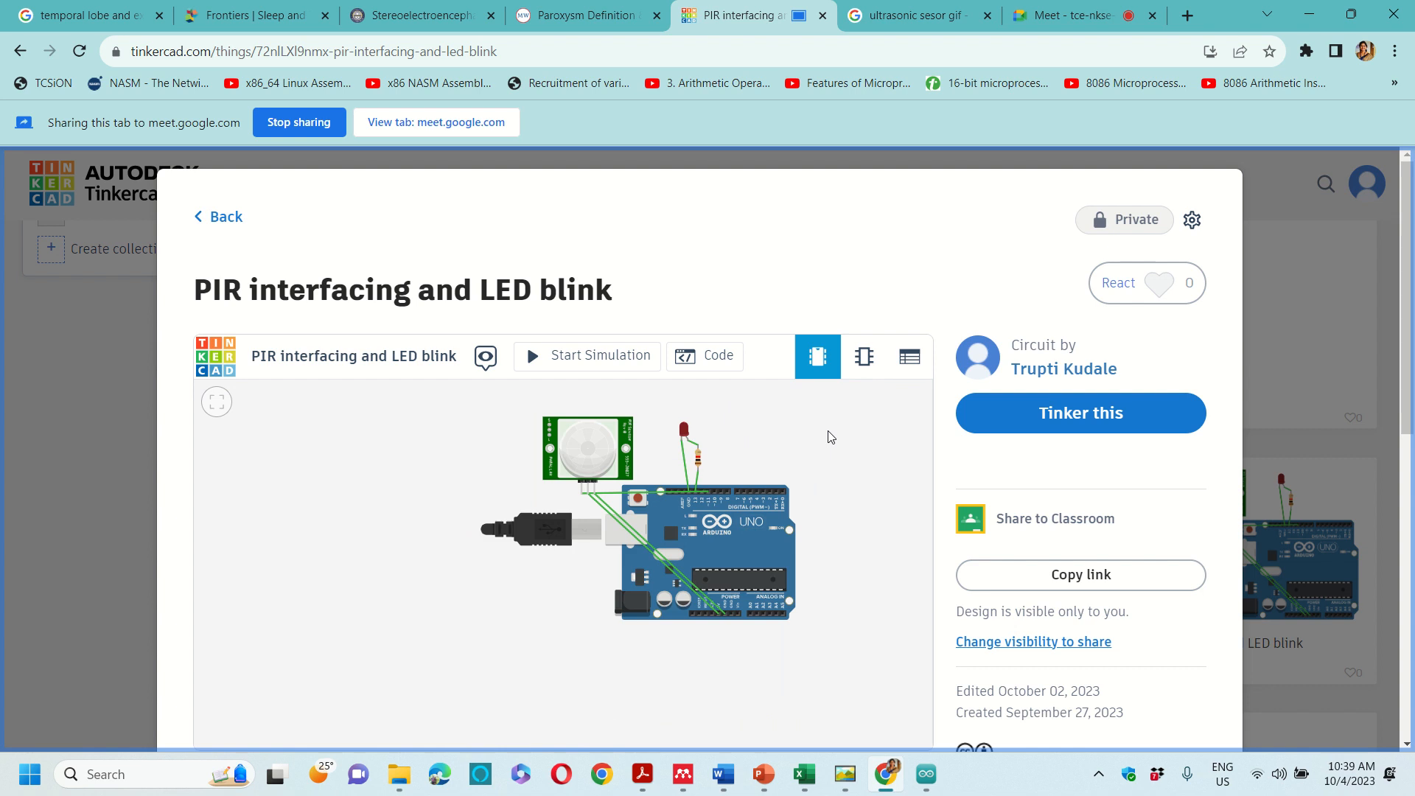
scroll(831, 436, up, 1)
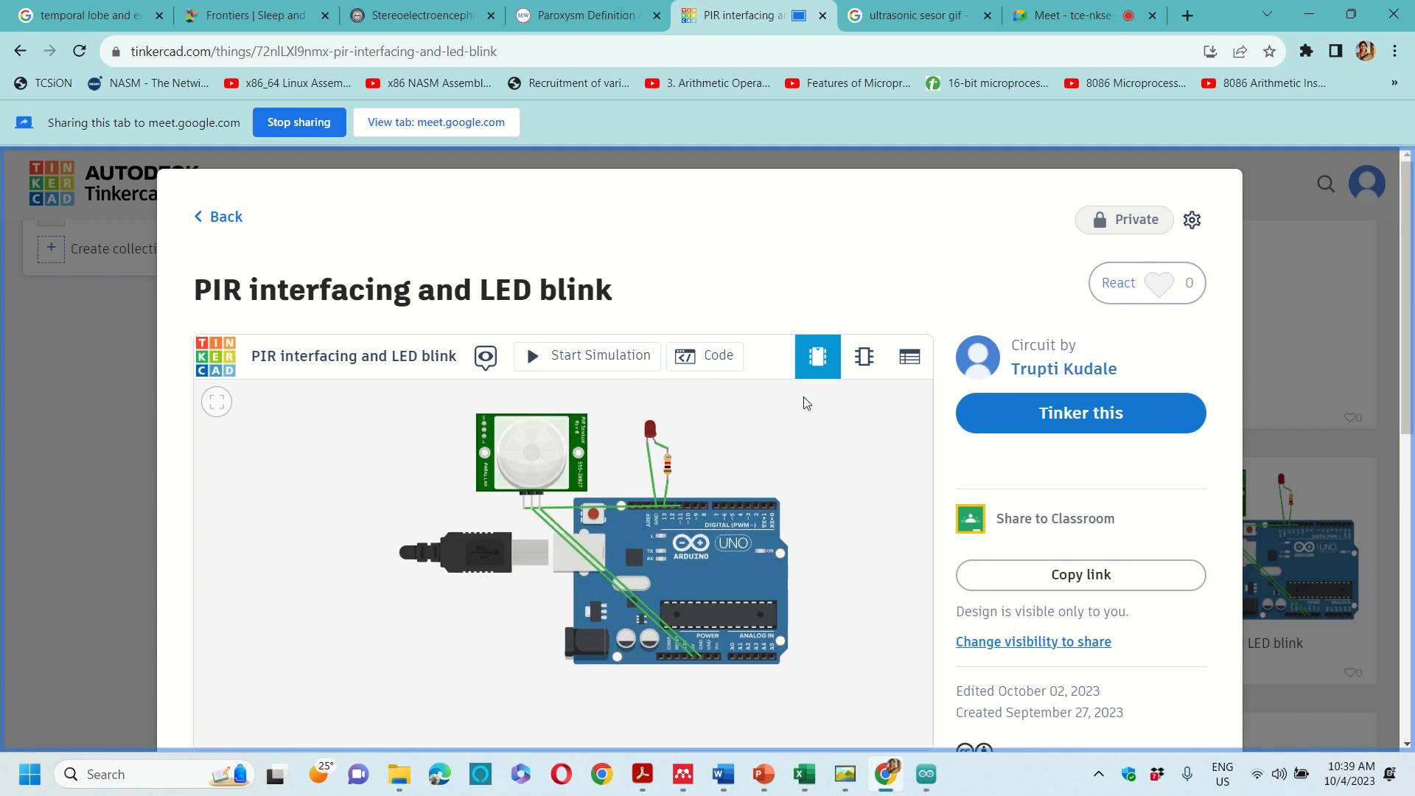
click(611, 355)
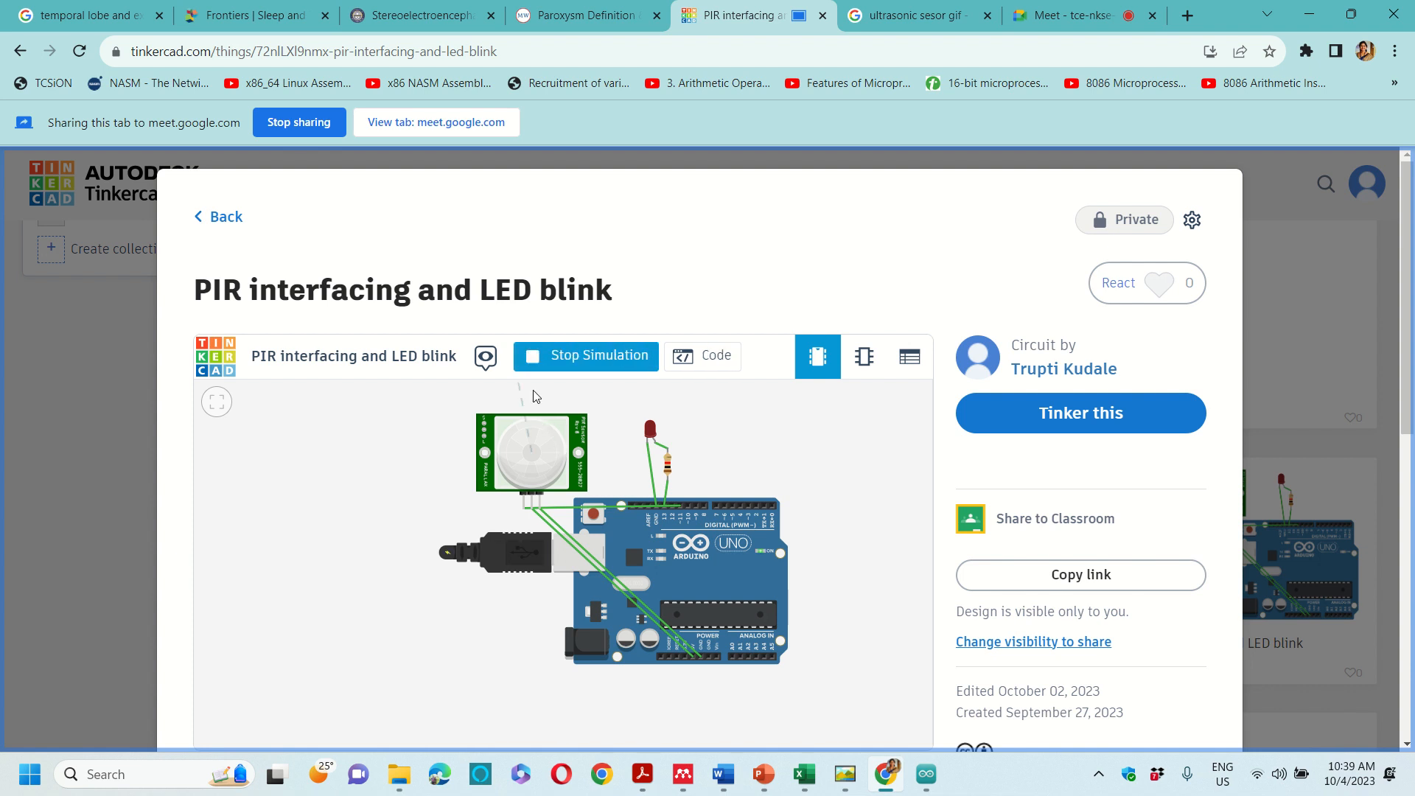
scroll(535, 426, up, 1)
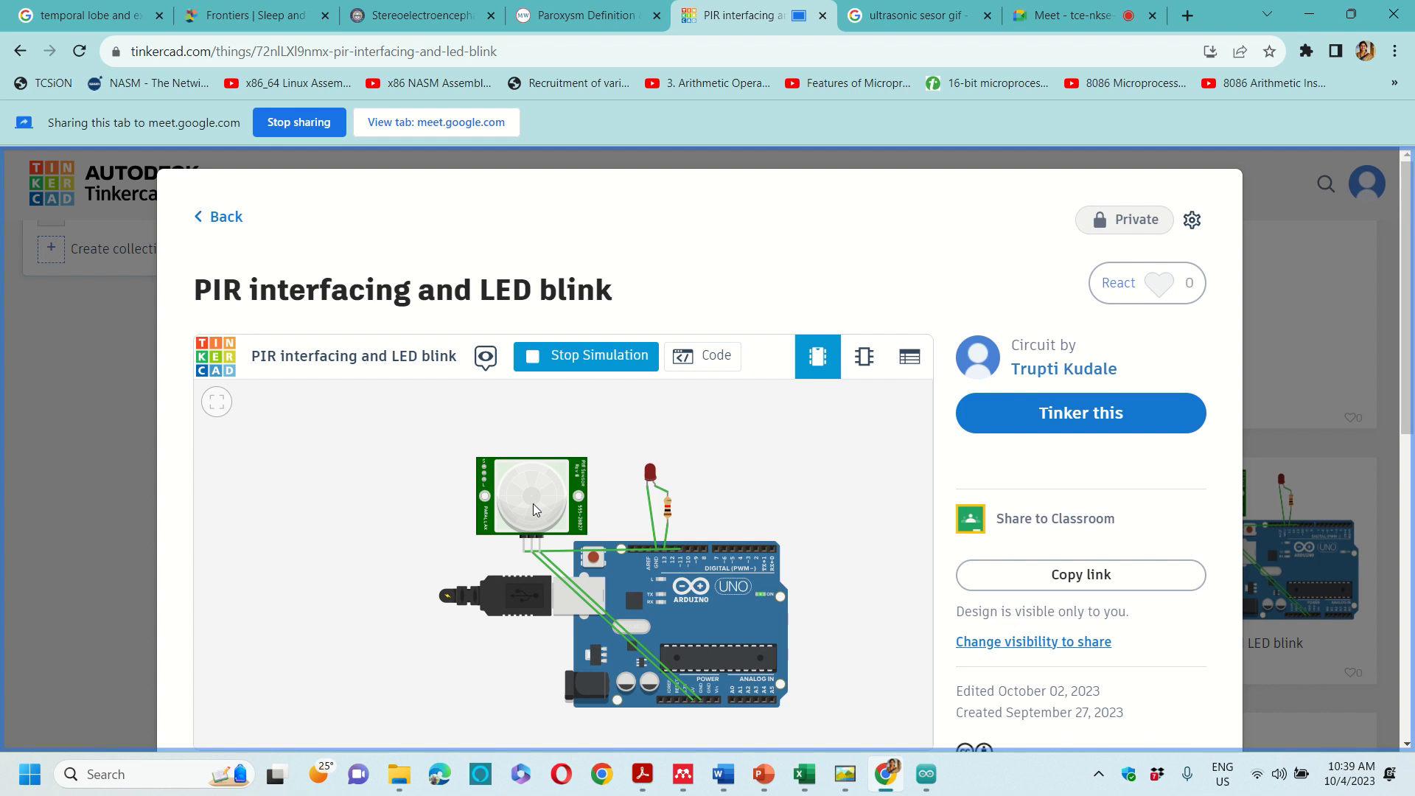
Bring the PIR sensor's detection zone into view and move the target object inside it to test motion detection
drag(533, 503, 518, 400)
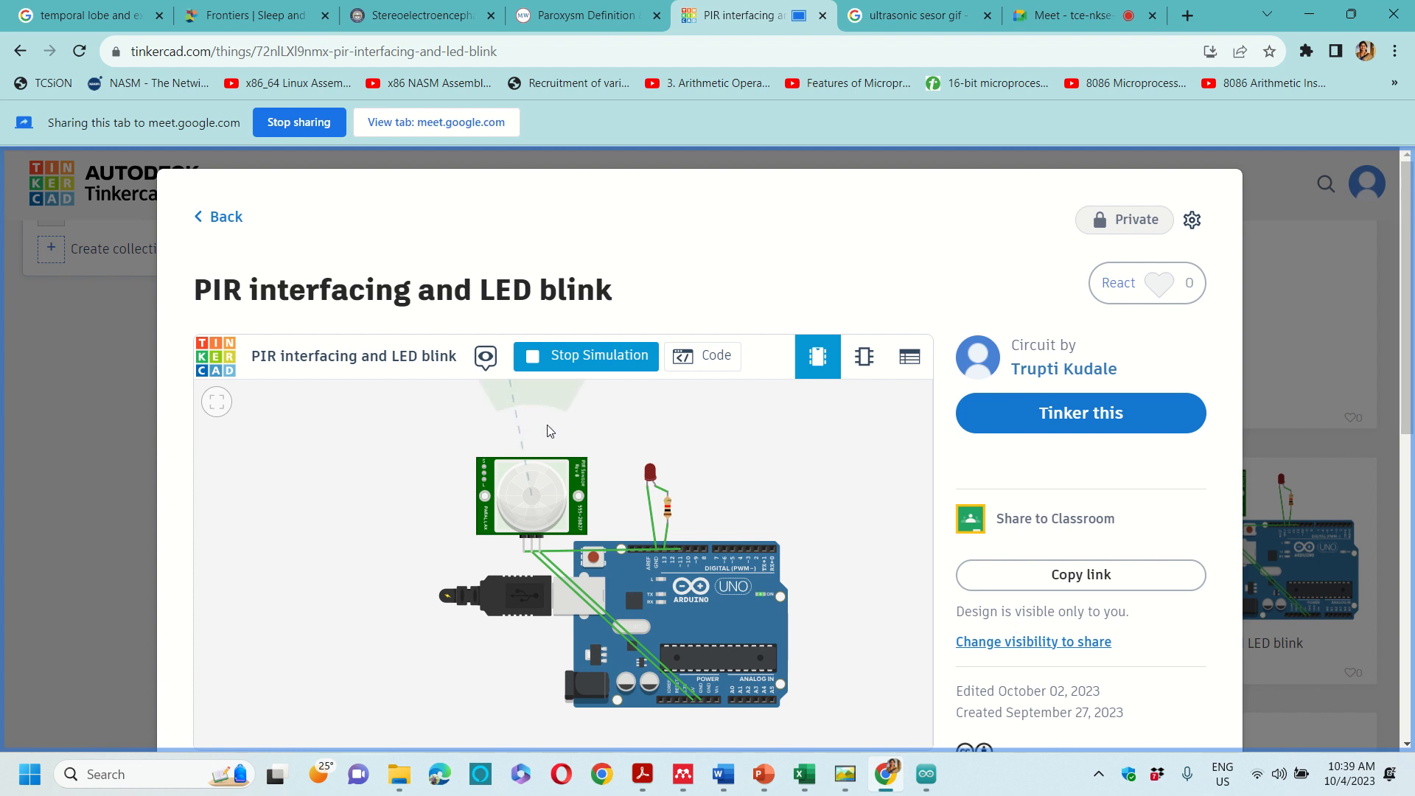
click(540, 450)
drag(540, 449, 507, 508)
click(492, 553)
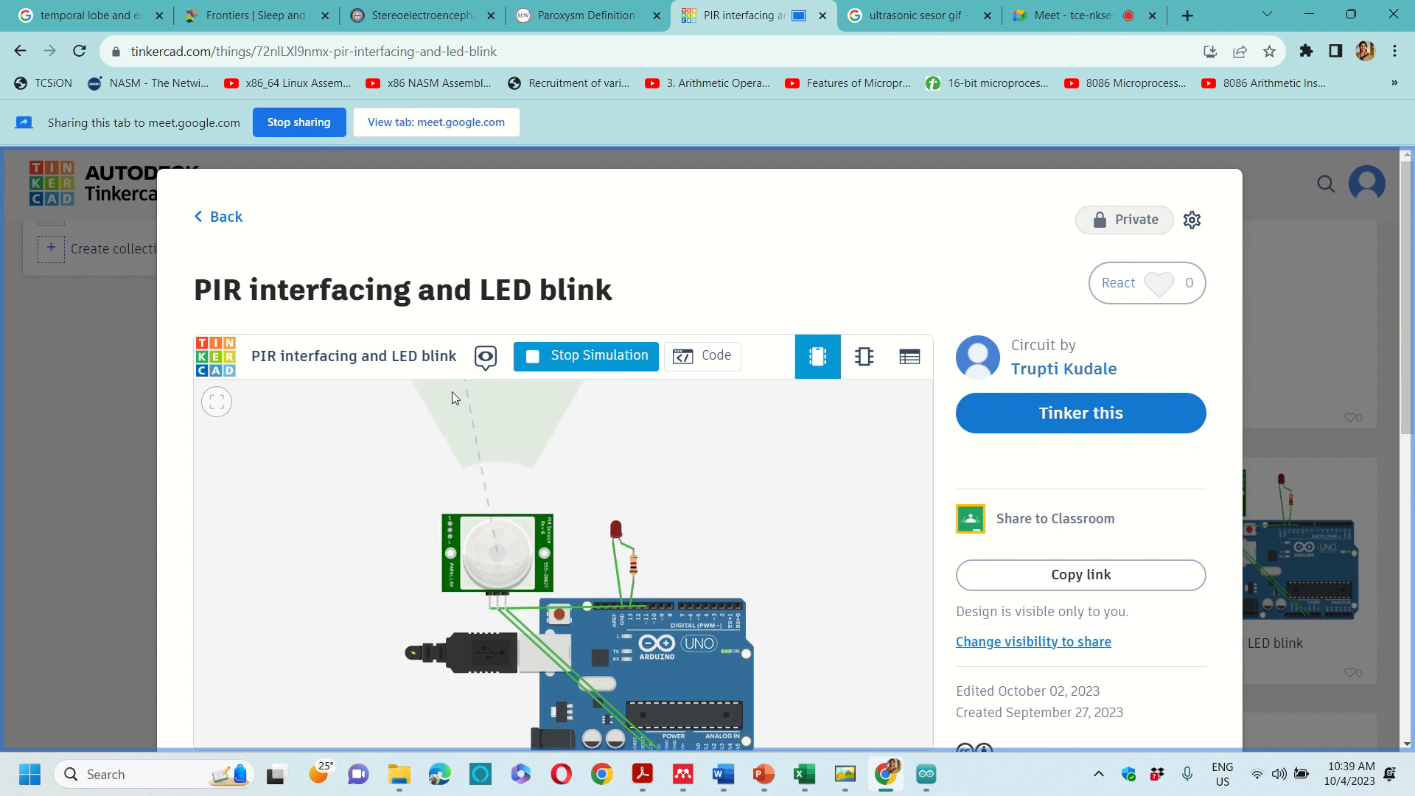
drag(472, 415, 534, 463)
click(553, 584)
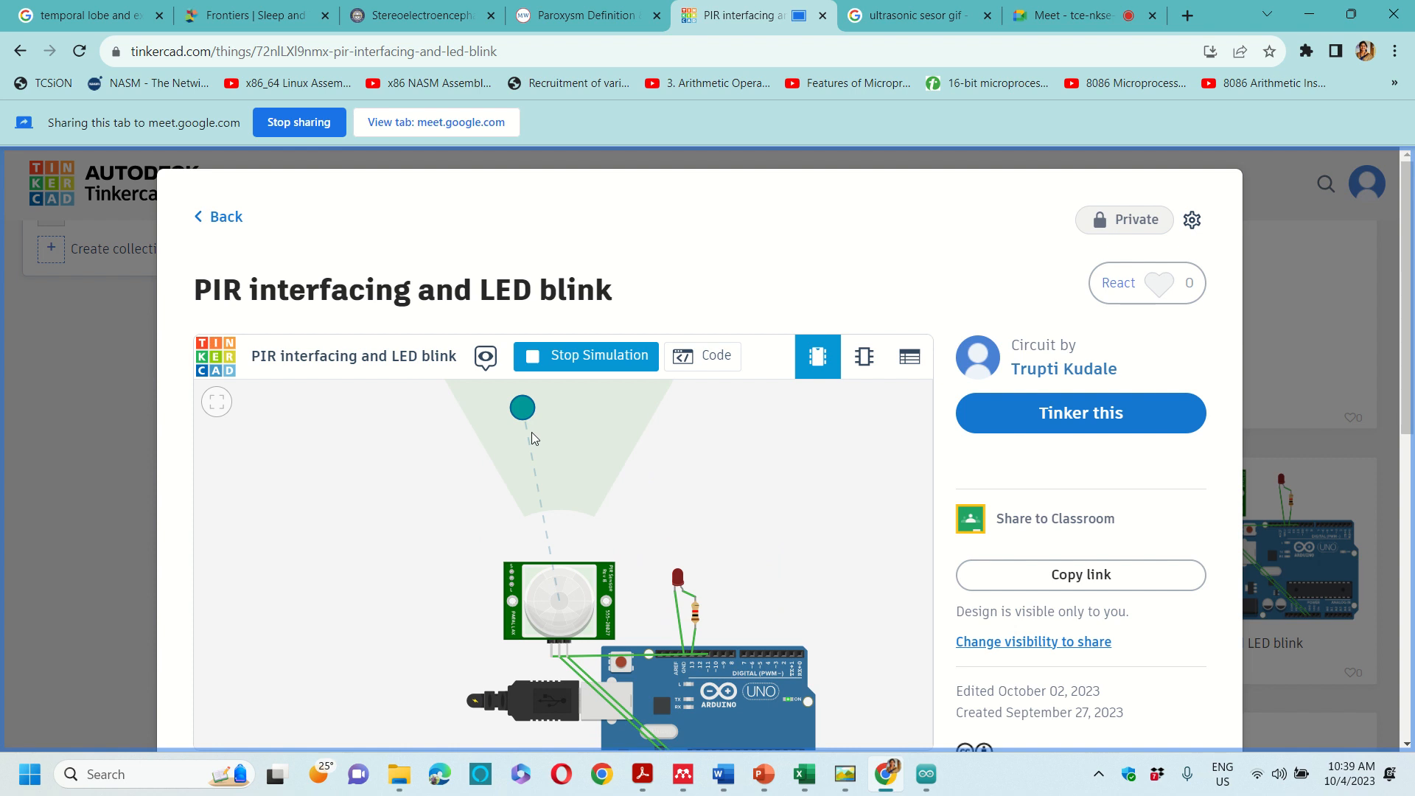
drag(526, 409, 540, 415)
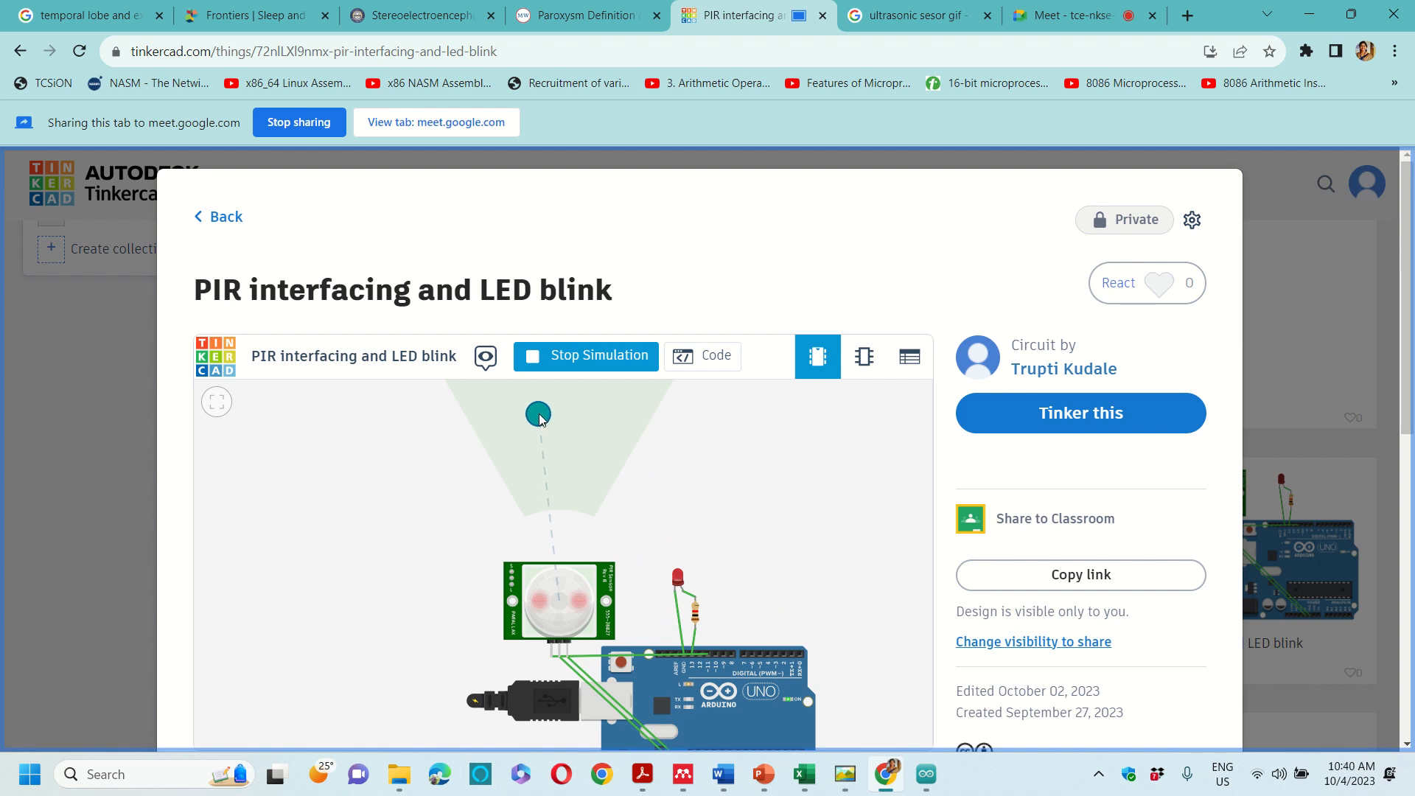
click(726, 433)
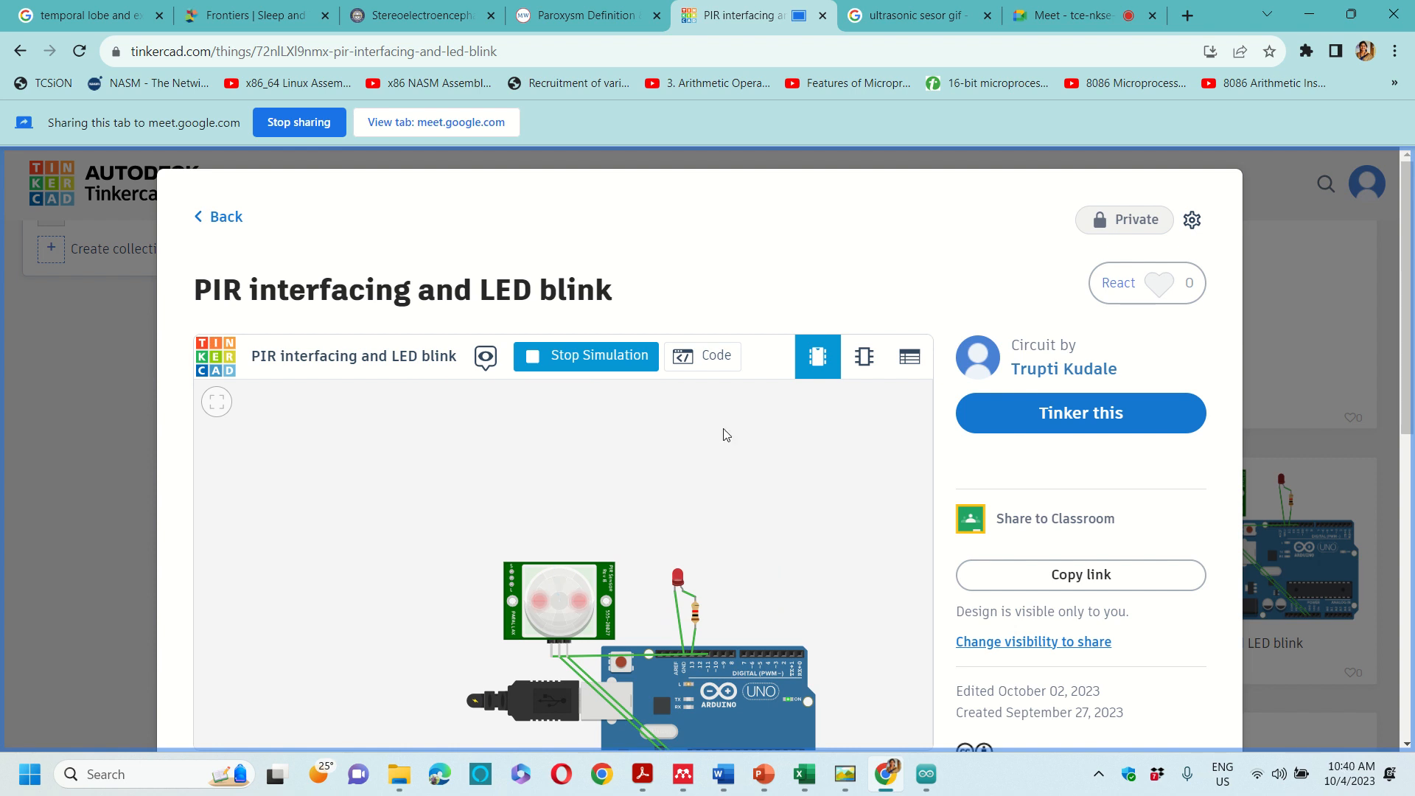
Show the circuit's code without the debugger help and select the sketch from the val declaration to the end
click(693, 361)
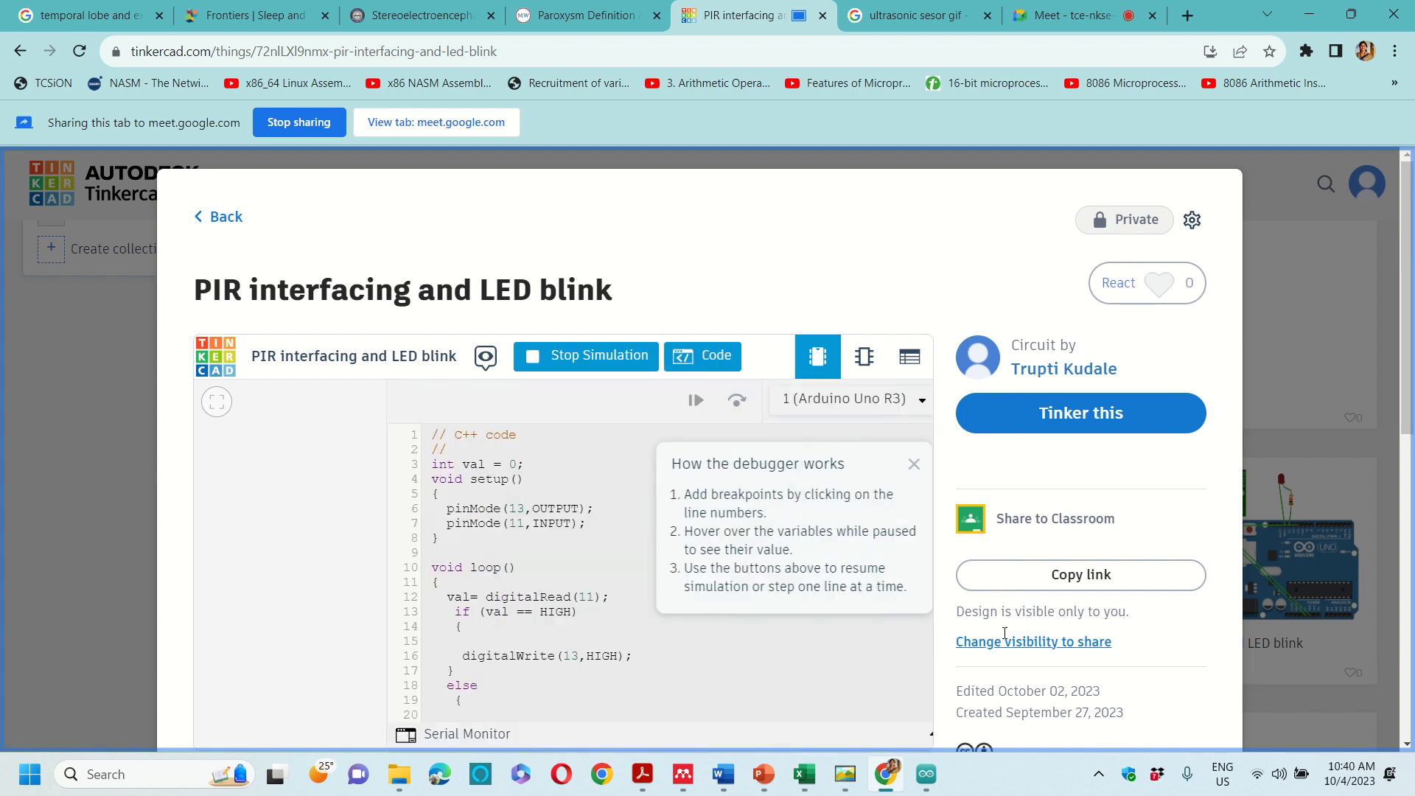
click(905, 464)
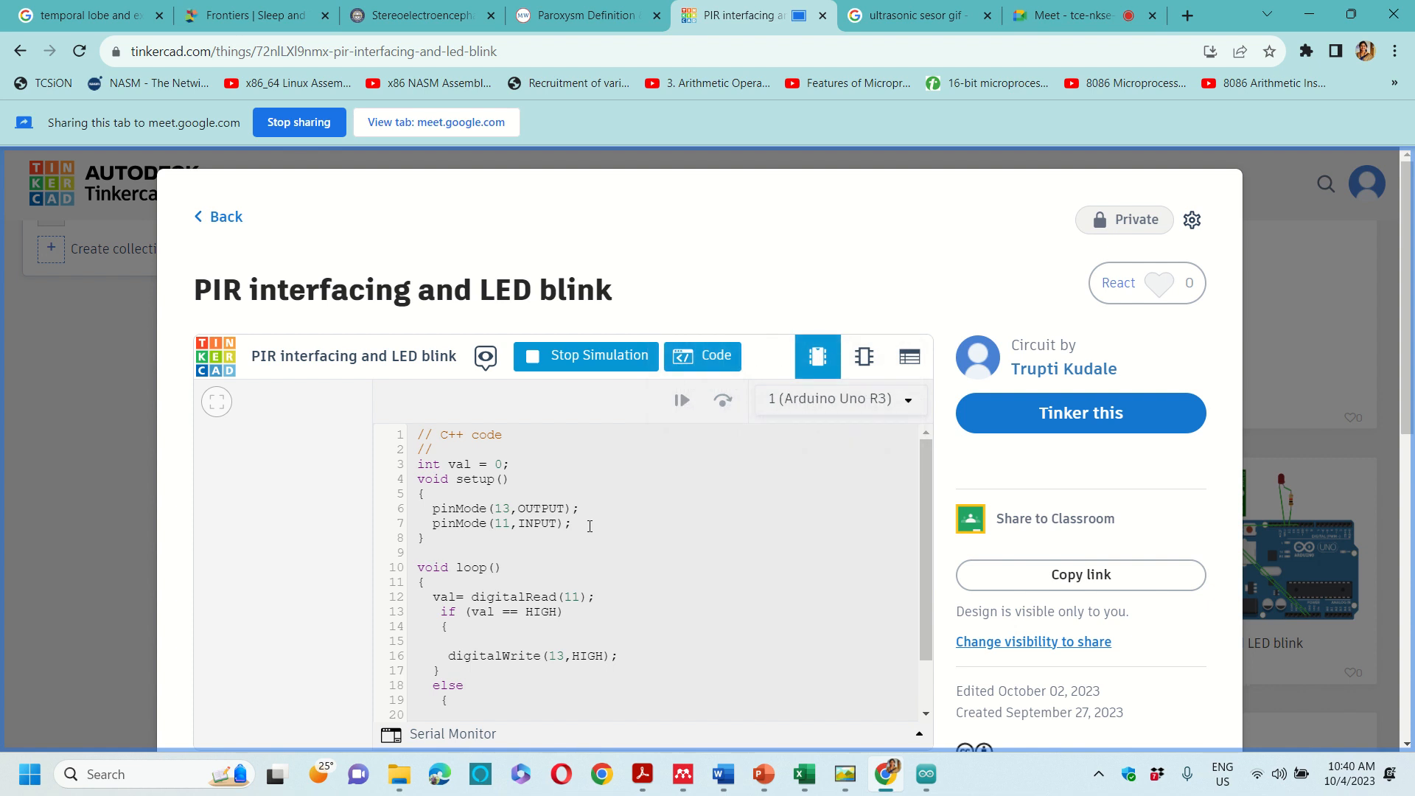
key(ctrl+a)
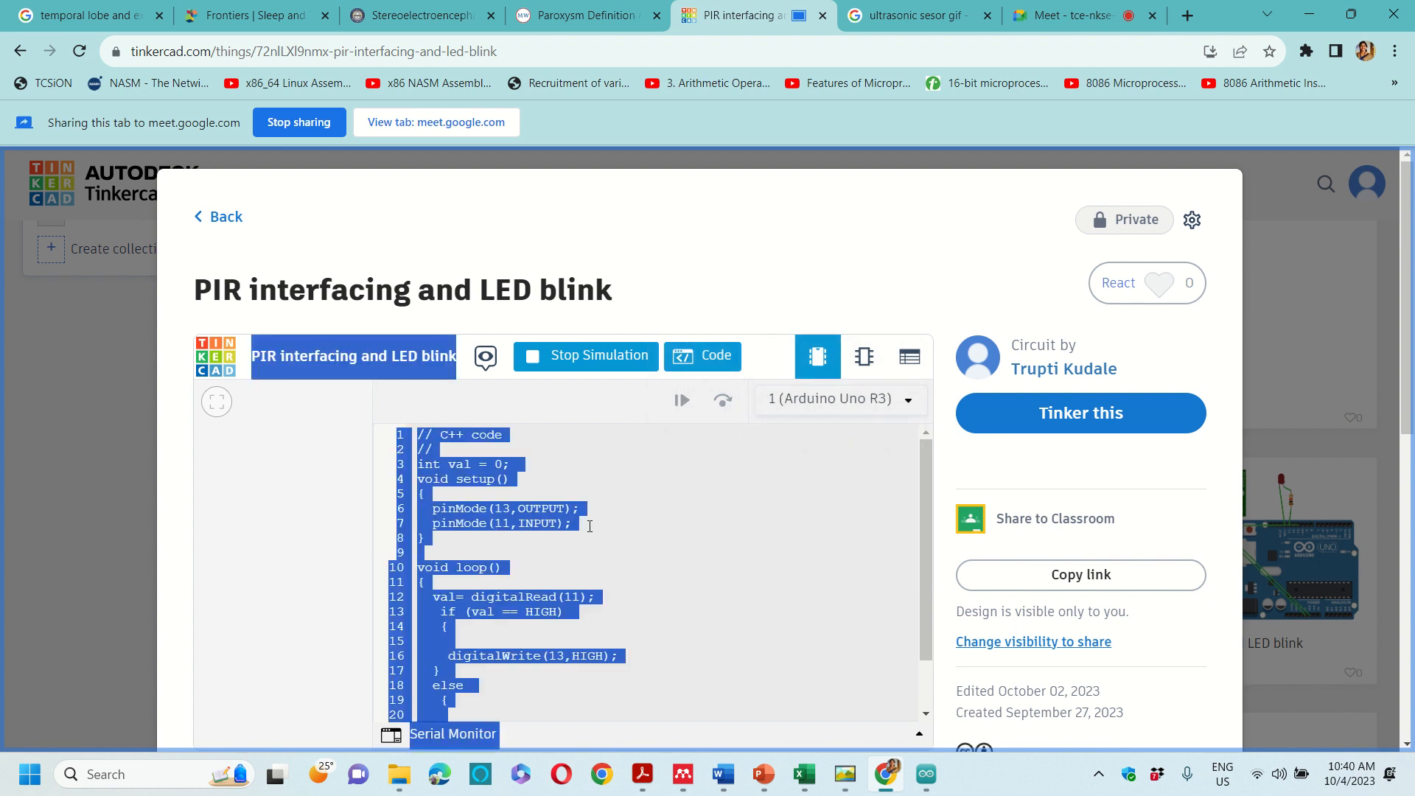
click(493, 509)
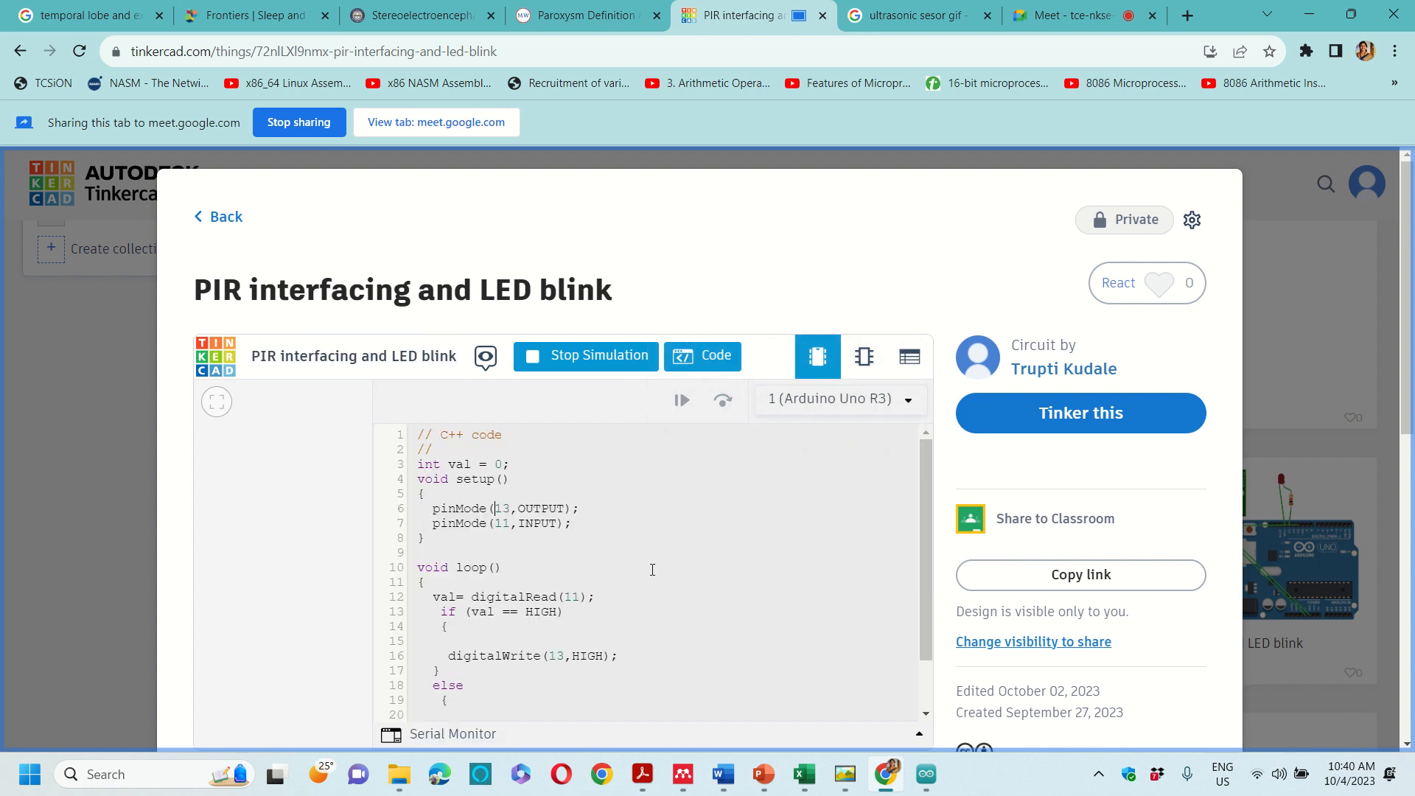
drag(418, 467, 515, 746)
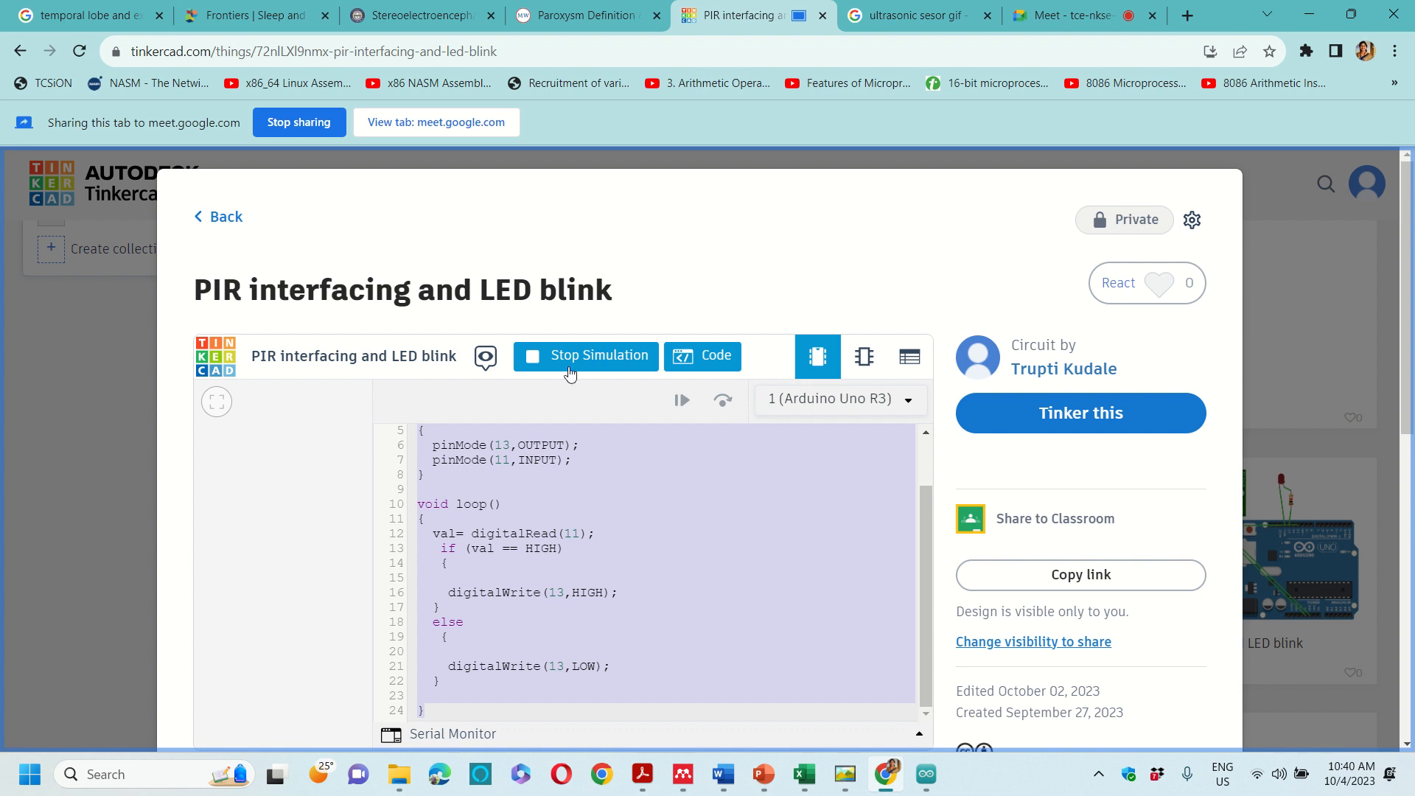
Stop the PIR circuit's simulation and return the preview to the circuit without the code
click(600, 356)
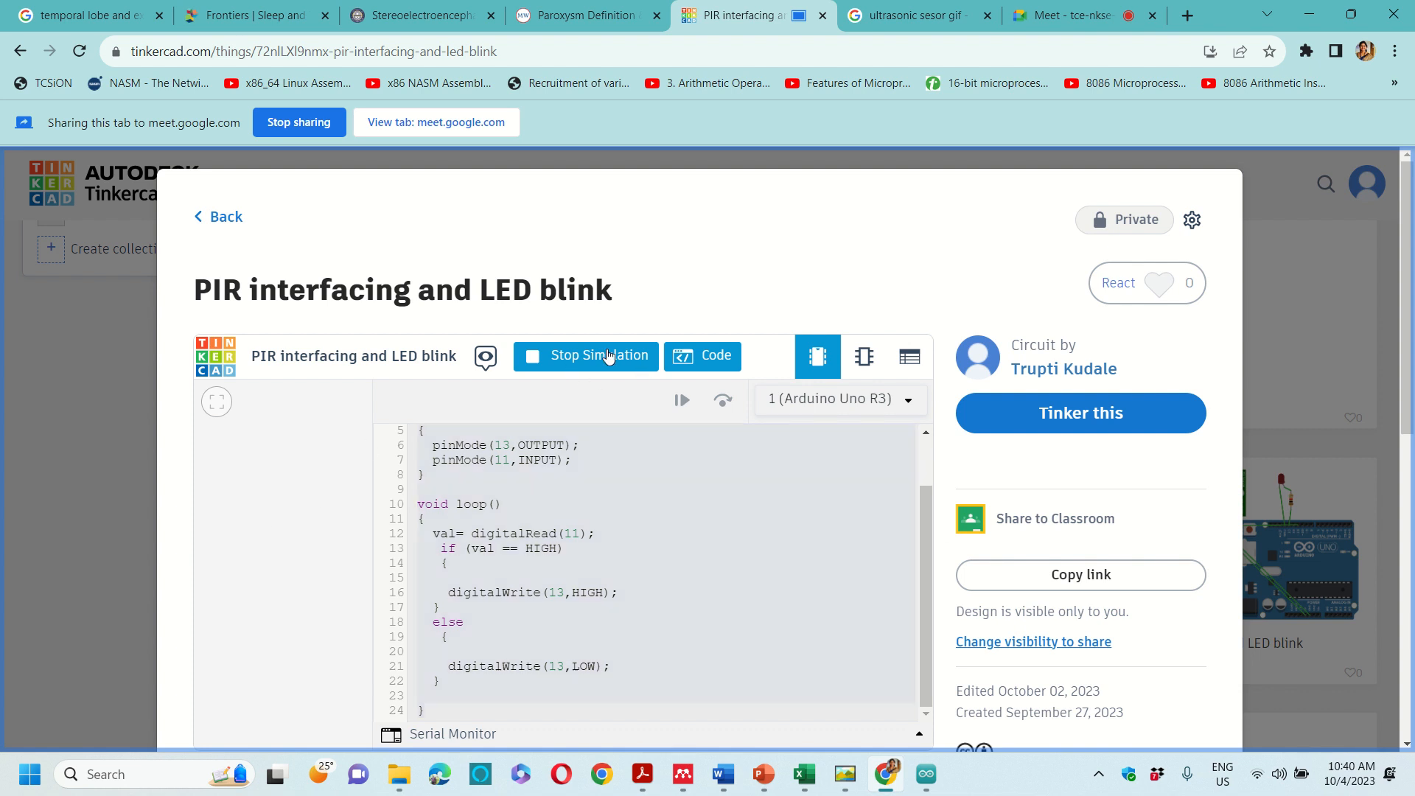
click(225, 456)
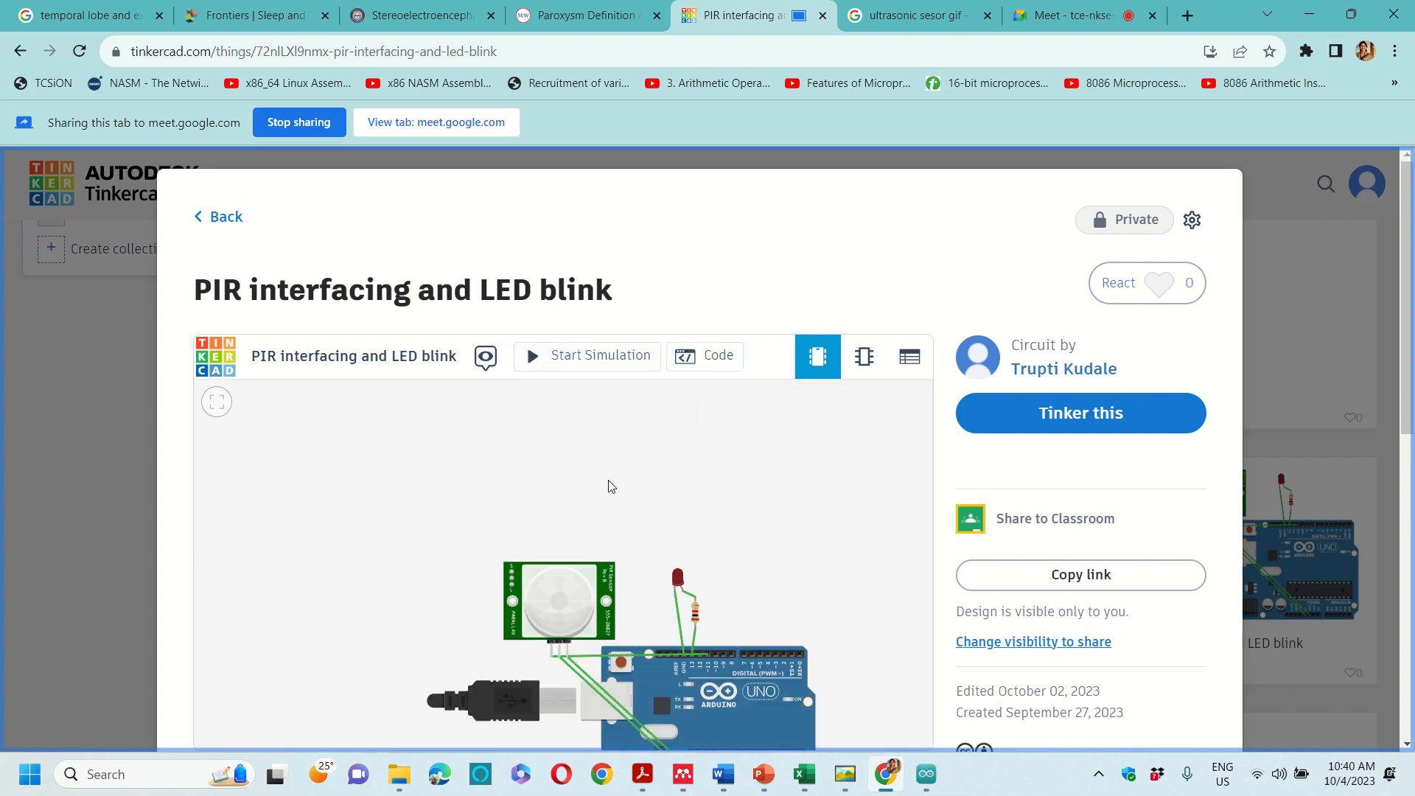
scroll(611, 485, down, 3)
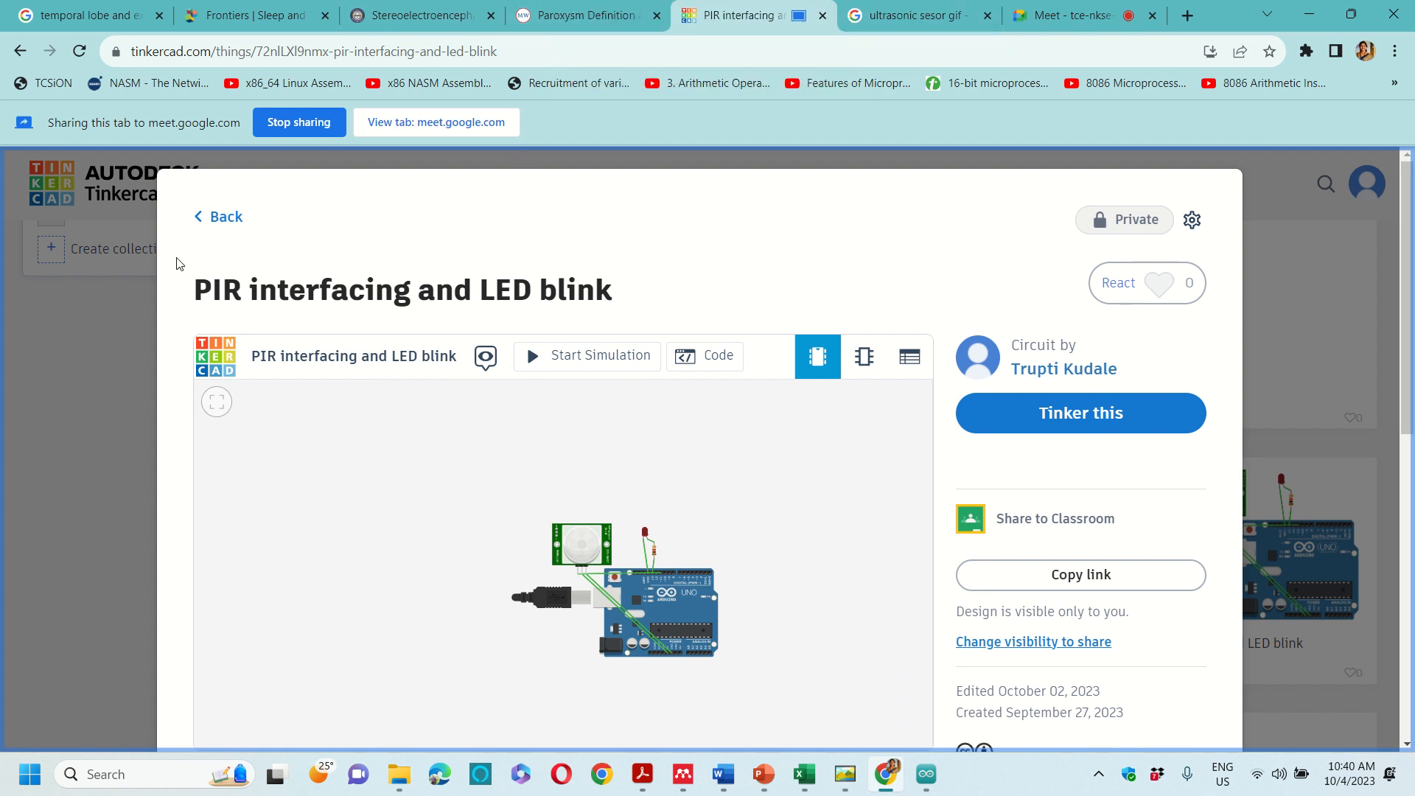
Return to the circuits list and open the "PIR sensor interfacing" design
click(217, 221)
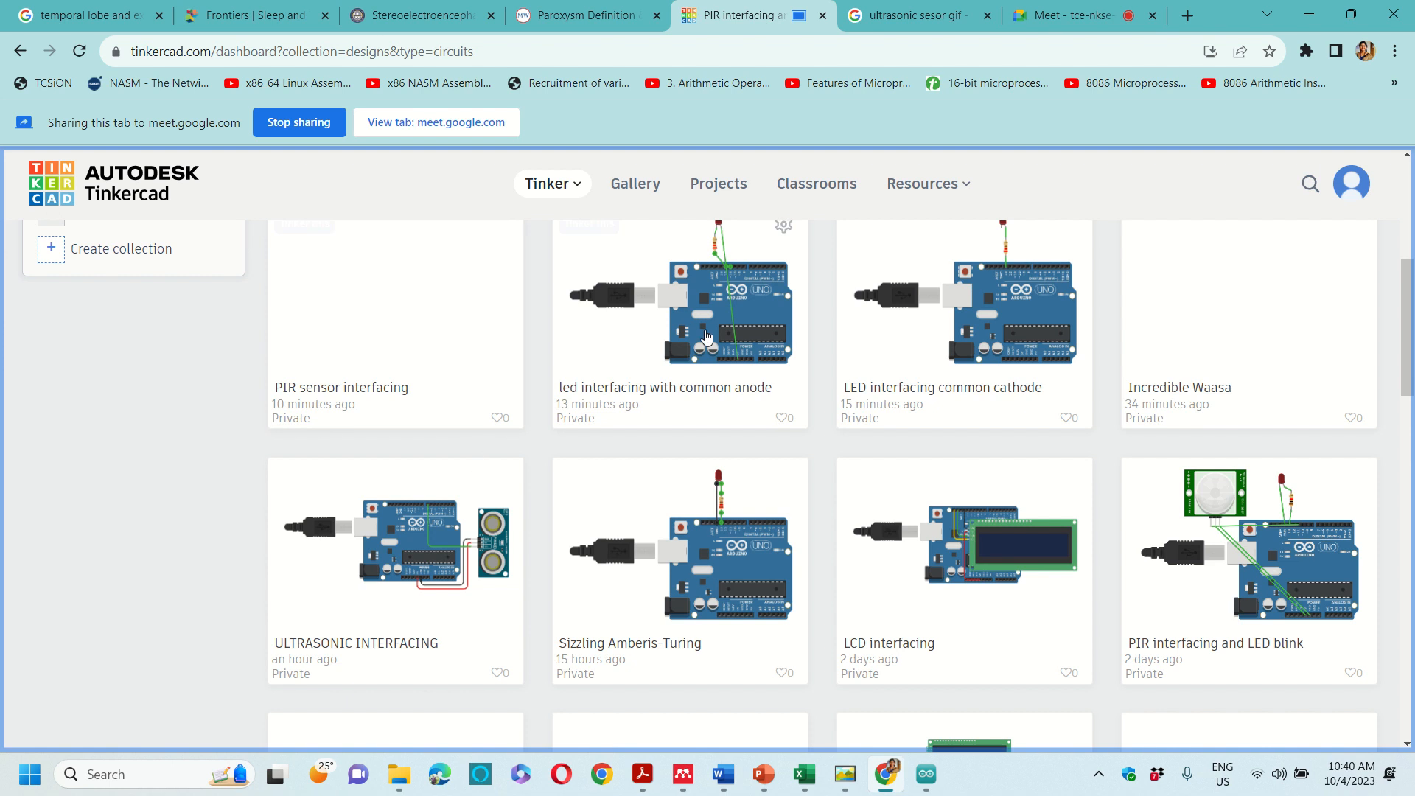
scroll(339, 573, down, 6)
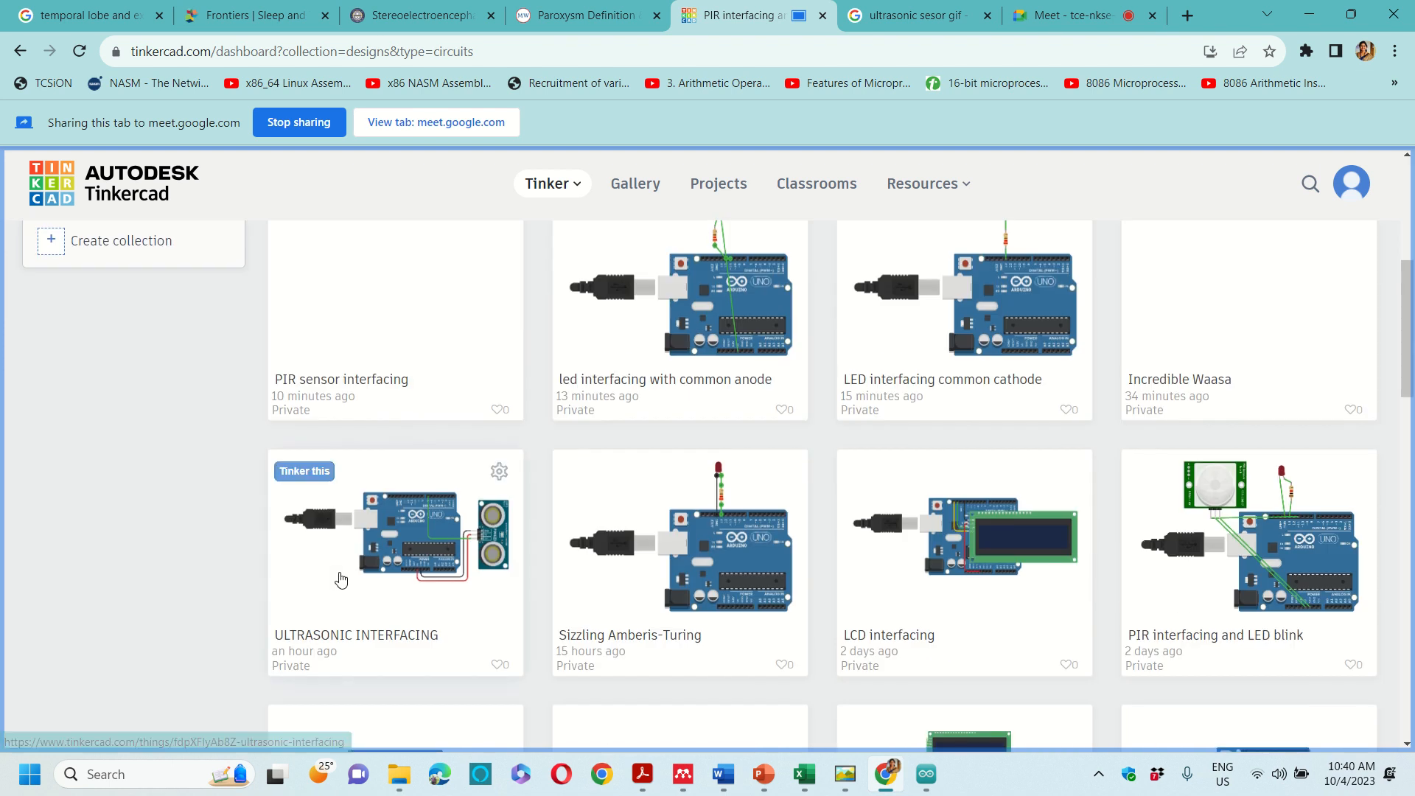
click(414, 285)
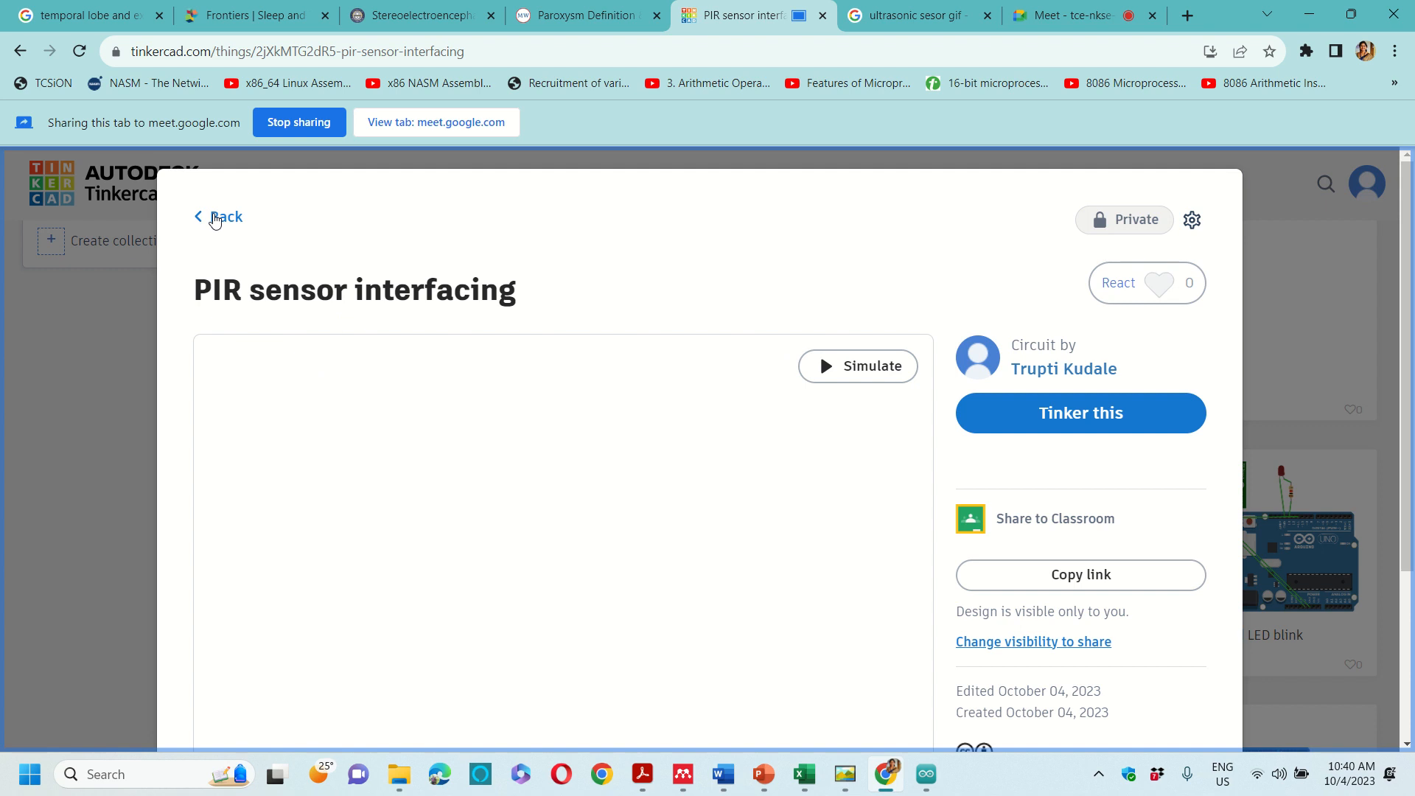
Leave the empty PIR sensor interfacing design and create a new circuit
click(210, 217)
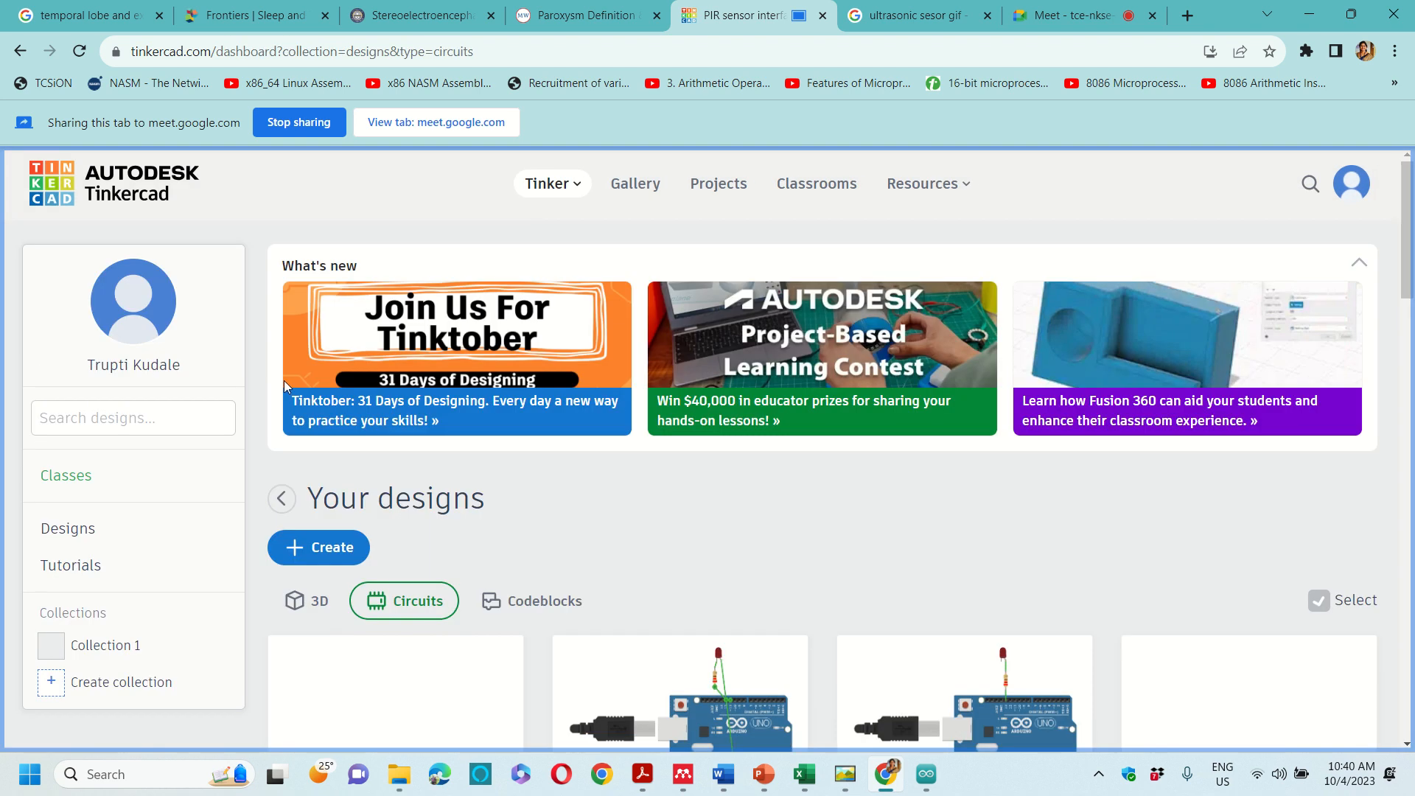
click(317, 556)
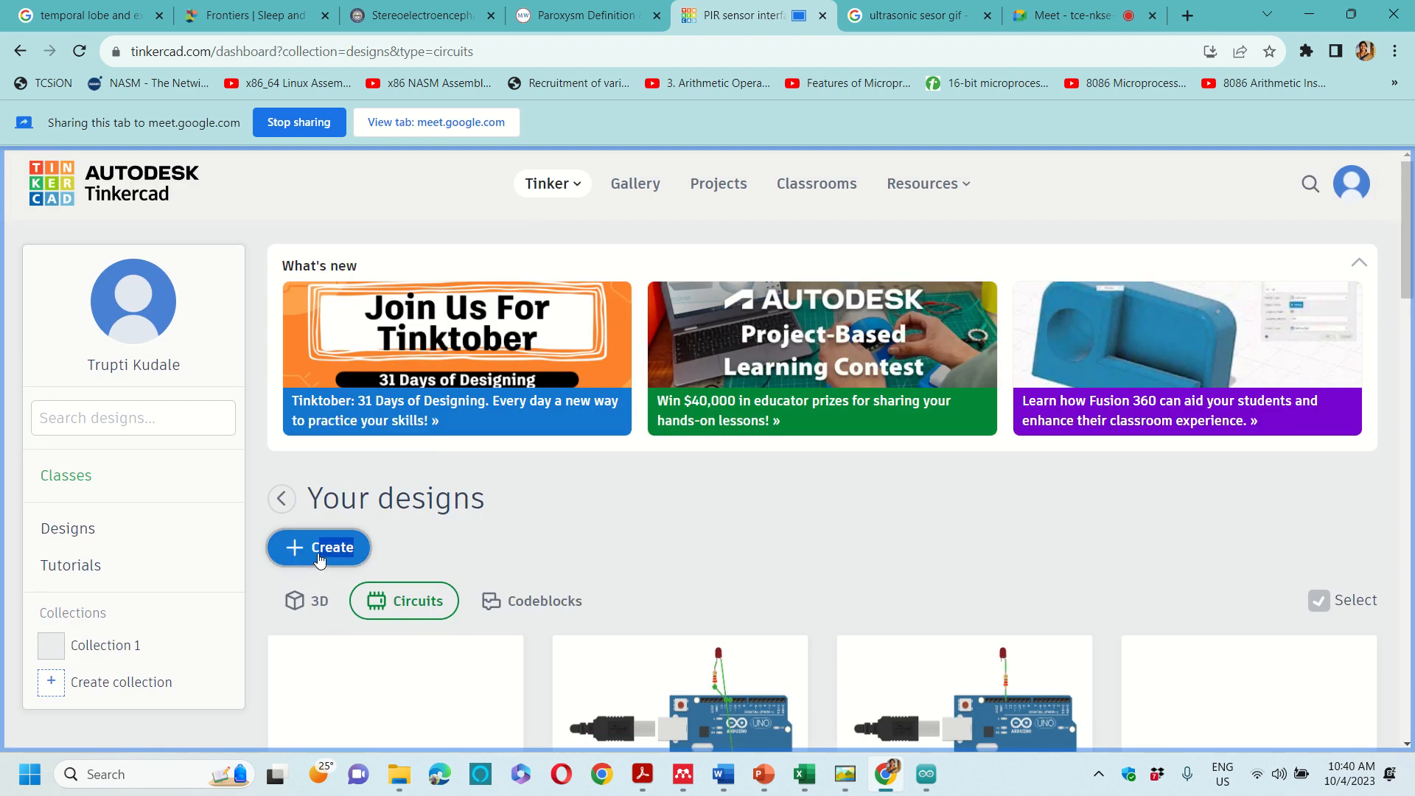
click(308, 654)
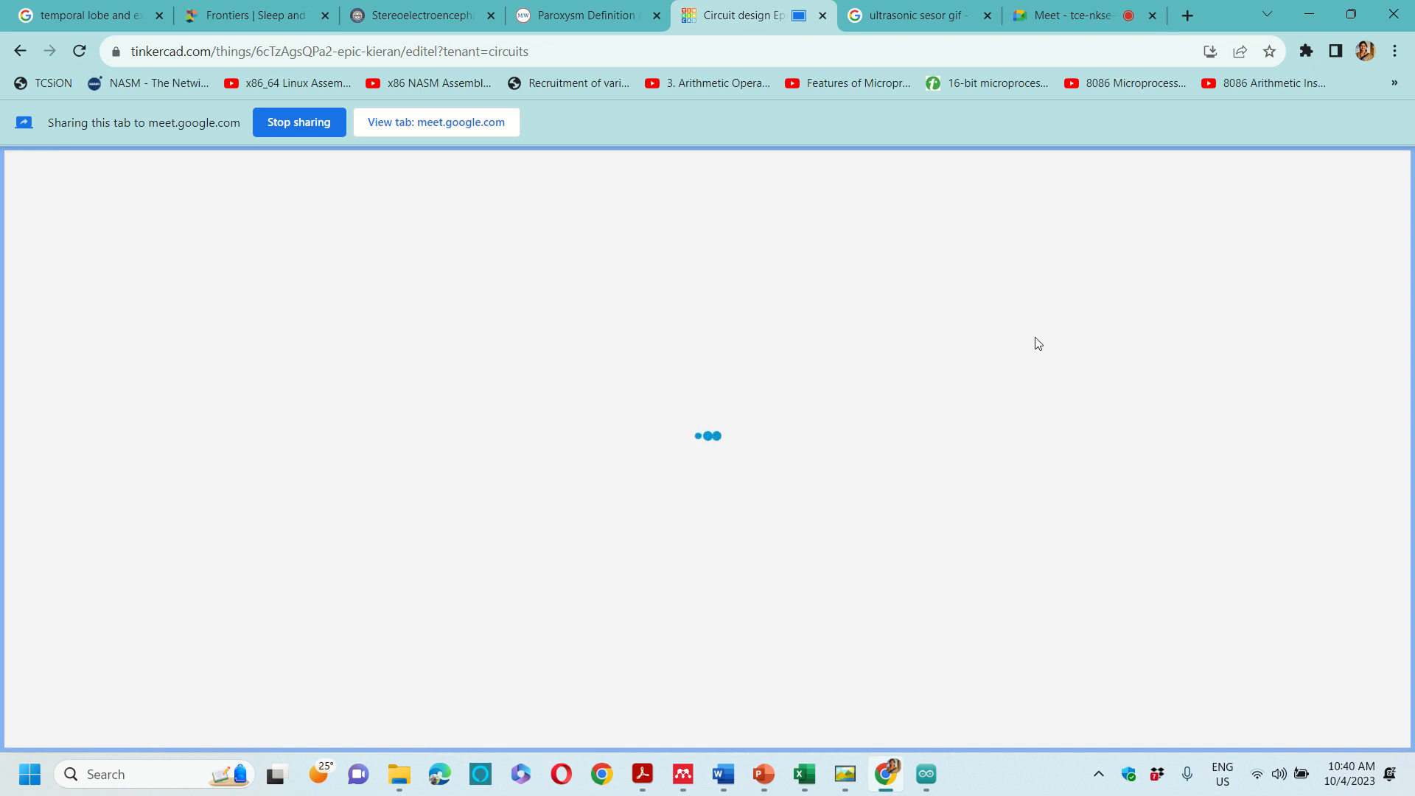
Show the code view of the empty circuit, start and stop a simulation, and hide the code again
click(1149, 214)
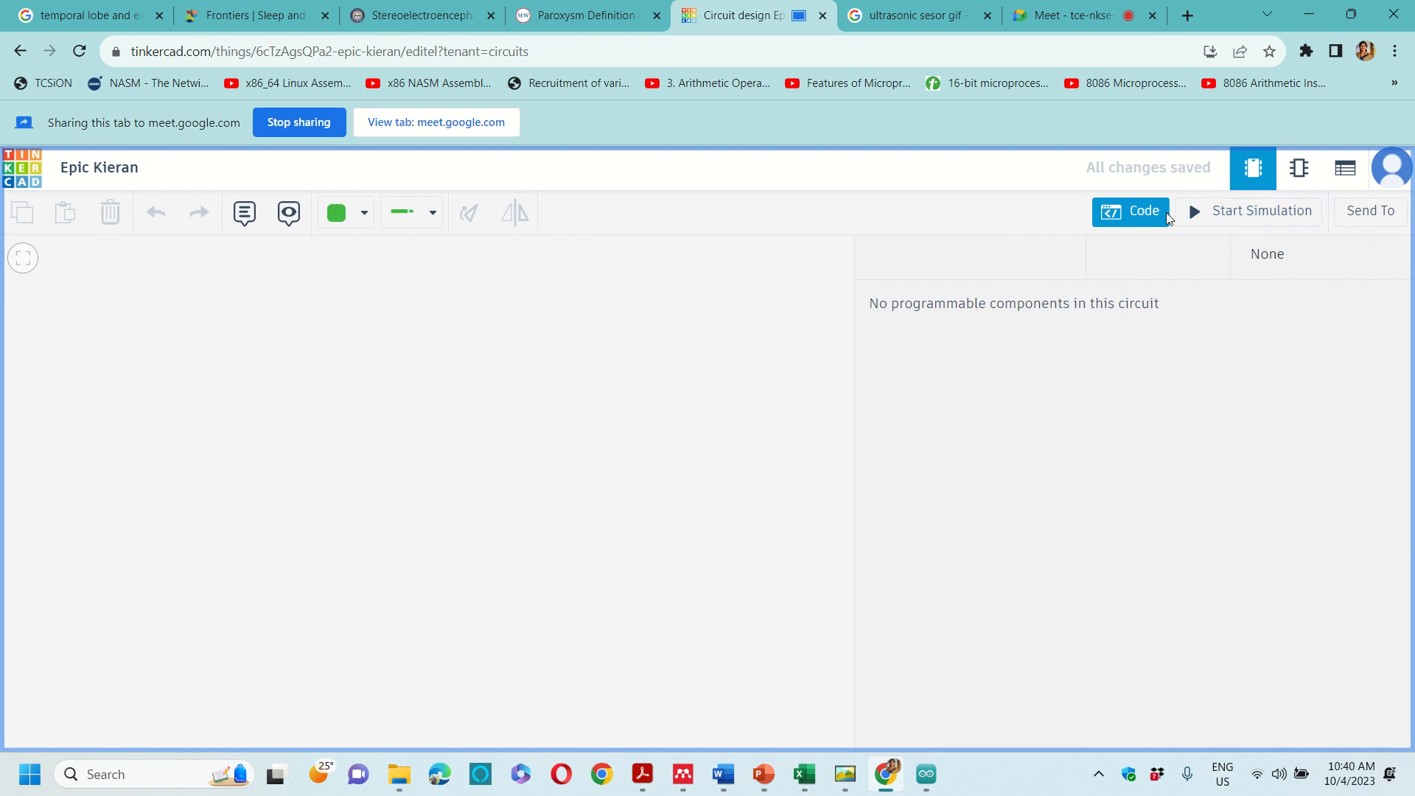
click(1214, 210)
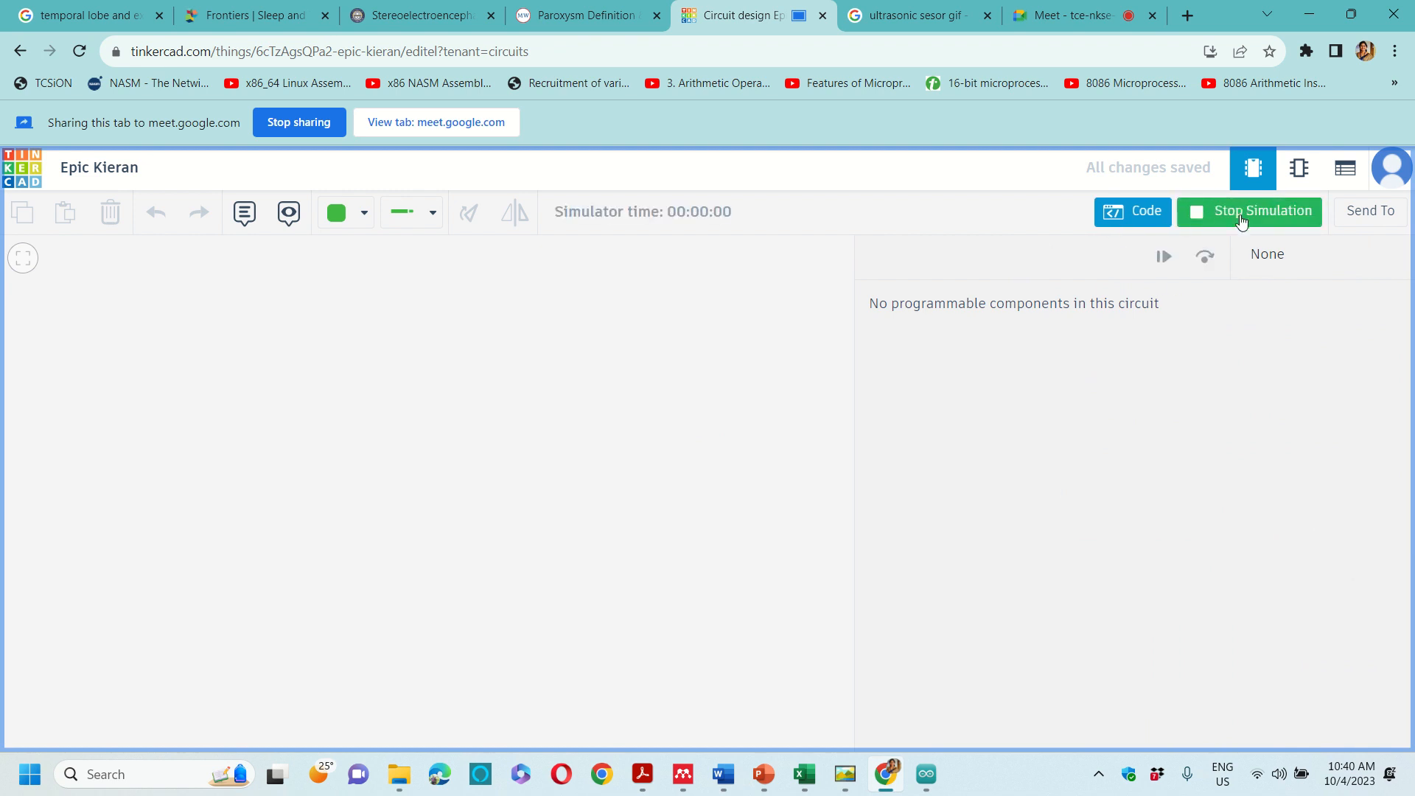
click(1242, 219)
click(767, 328)
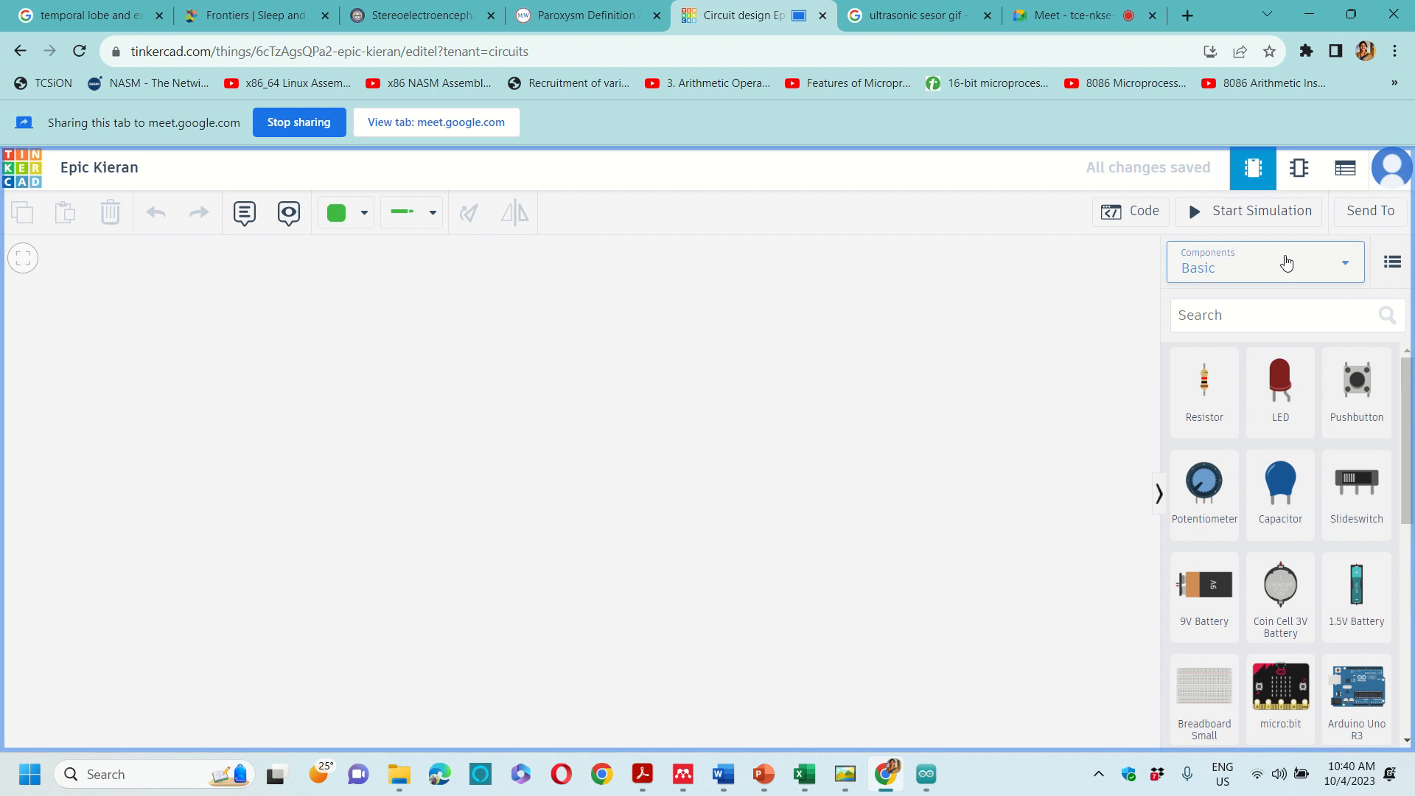
Place a PIR sensor and an Arduino Uno R3 below and beside it in the empty circuit
click(1286, 264)
click(988, 424)
scroll(1349, 568, down, 7)
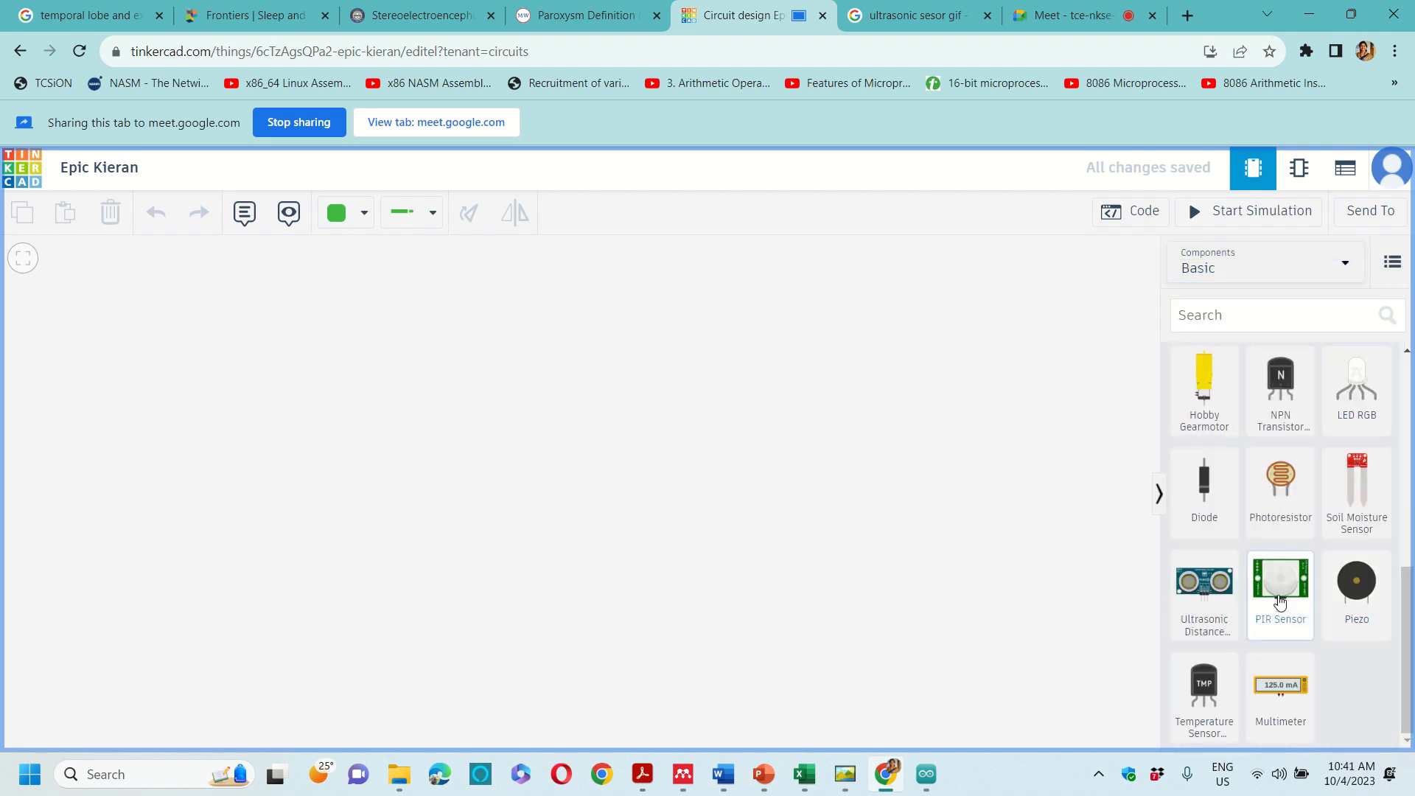
drag(1281, 583, 379, 393)
scroll(1289, 439, up, 7)
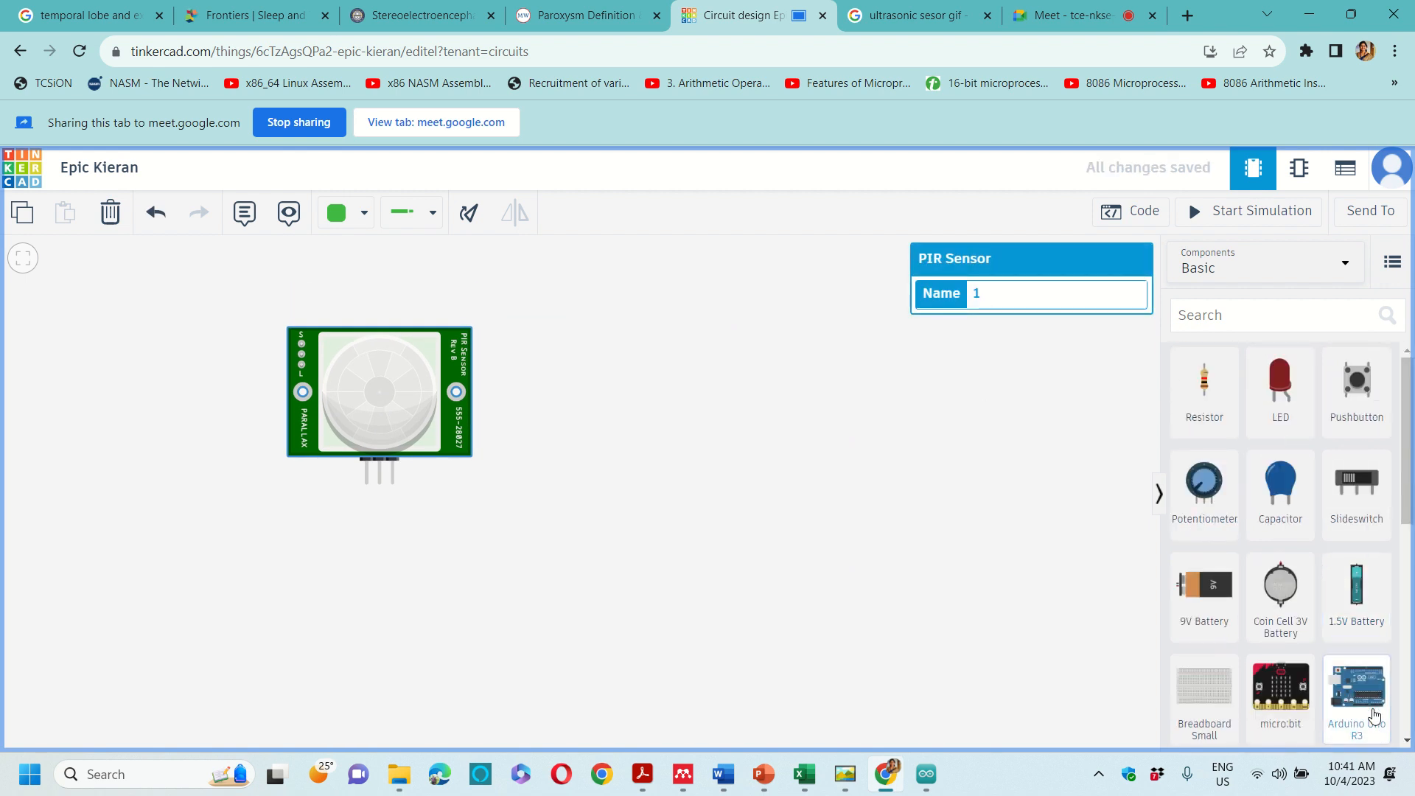
drag(1375, 723, 755, 613)
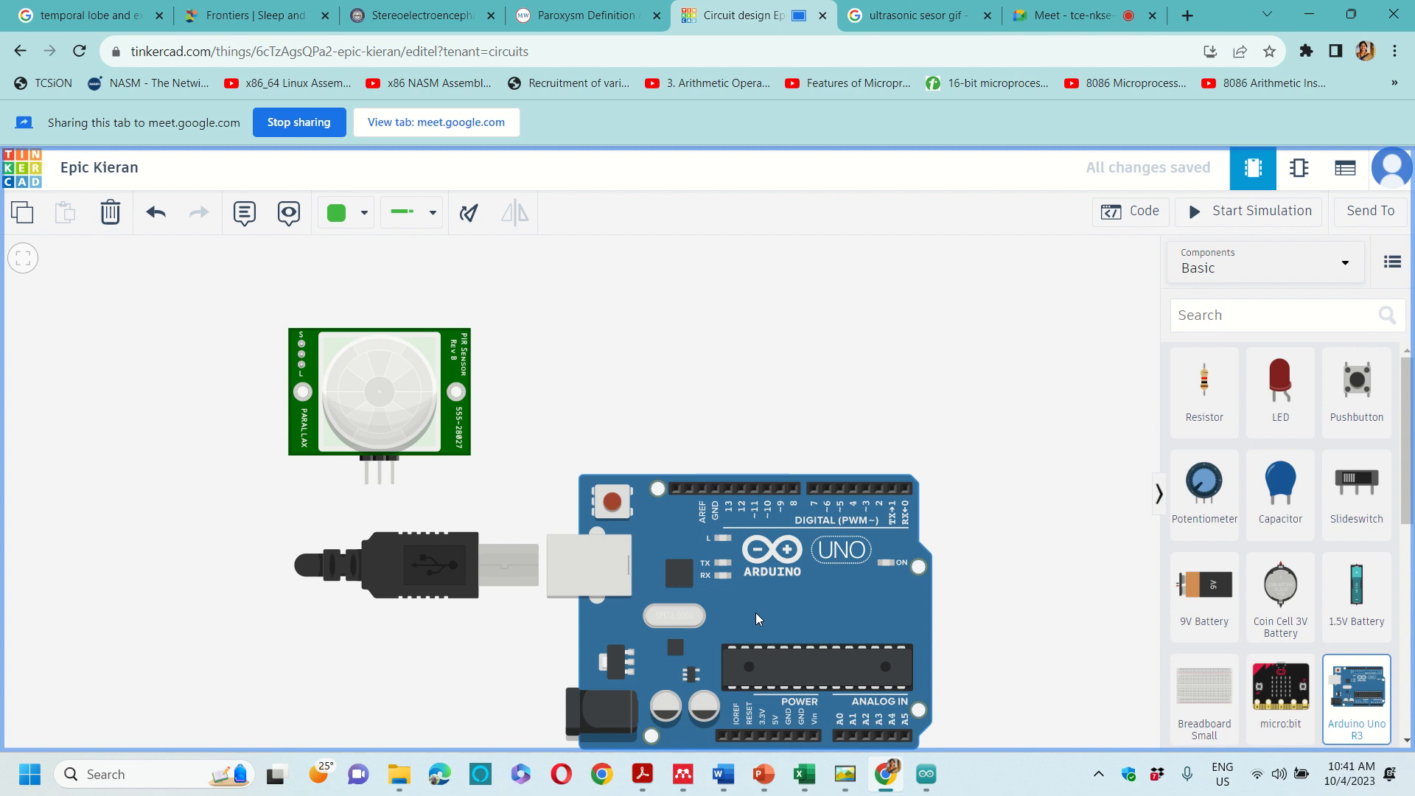
Place an LED above the Arduino and a resistor between the LED and the board
drag(1282, 383, 1086, 385)
drag(950, 401, 727, 316)
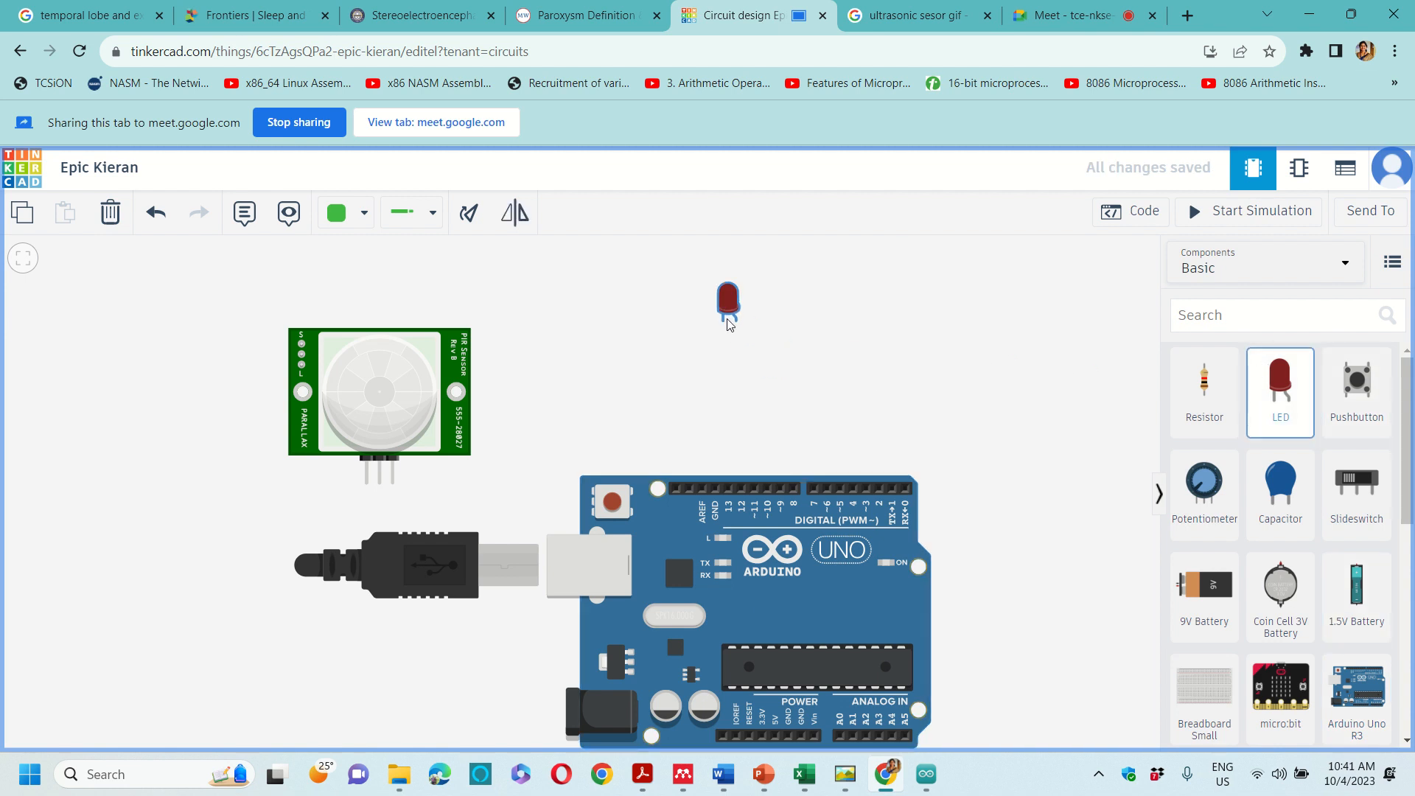
click(1016, 438)
drag(1016, 438, 761, 404)
click(1005, 432)
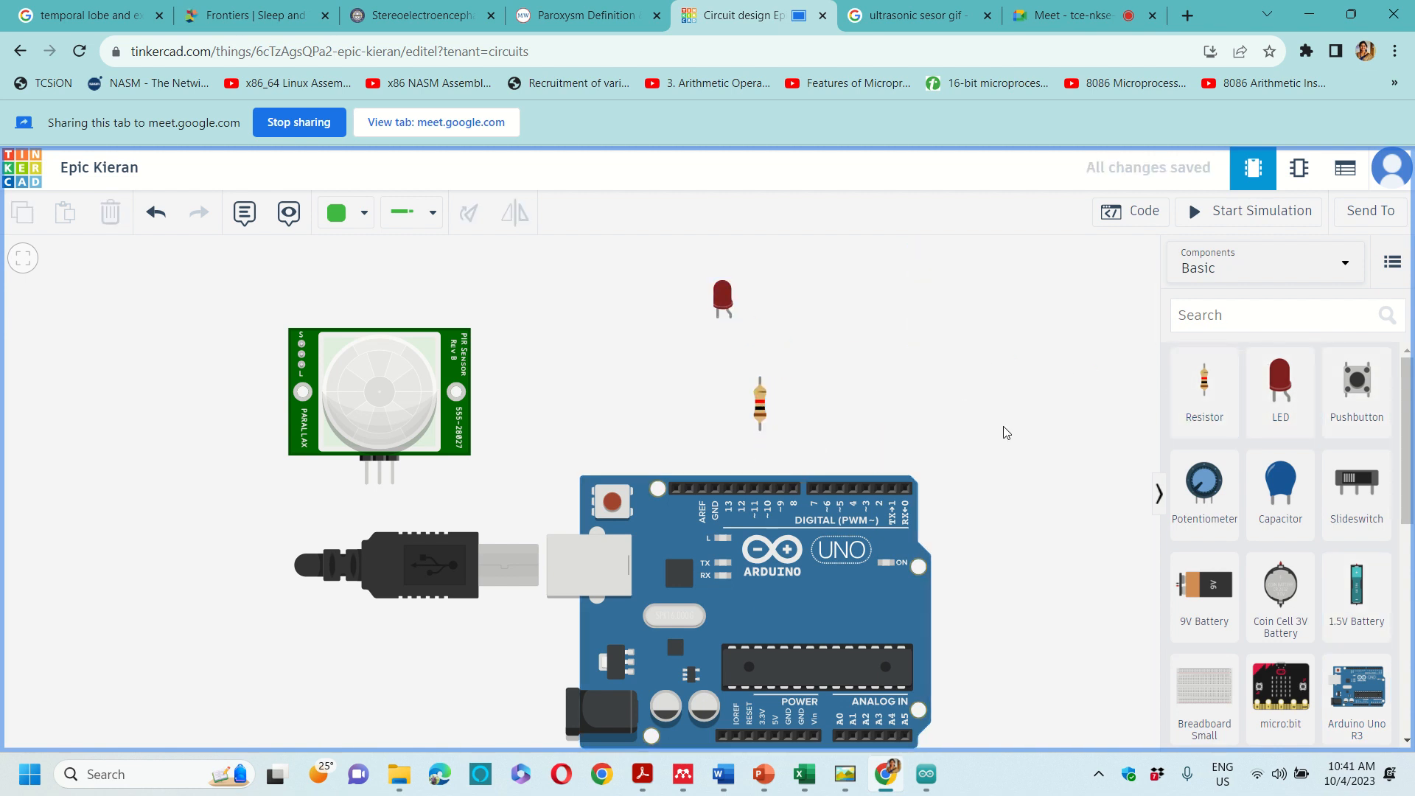
Show the Arduino's code and switch the edit mode from Blocks to Text
click(1144, 214)
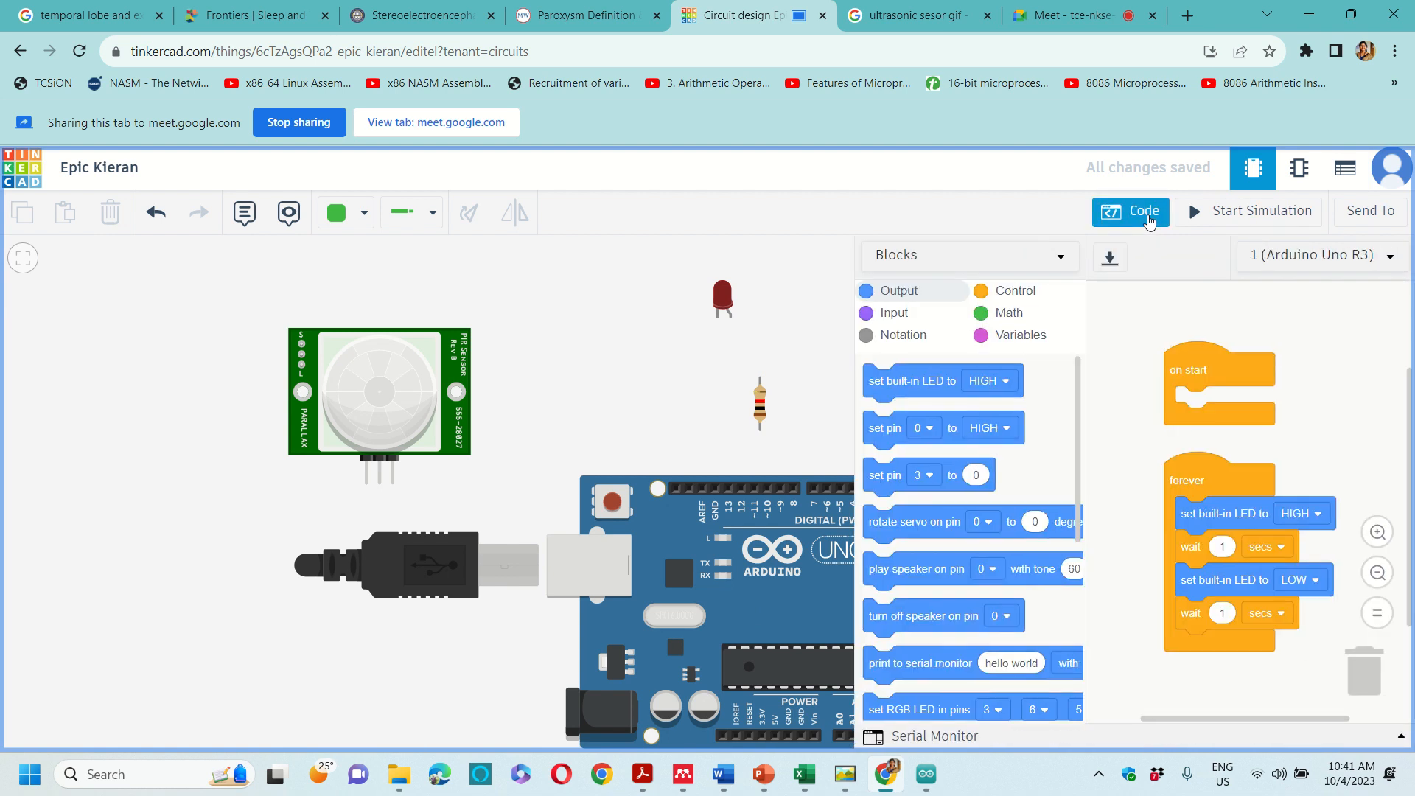
click(1028, 264)
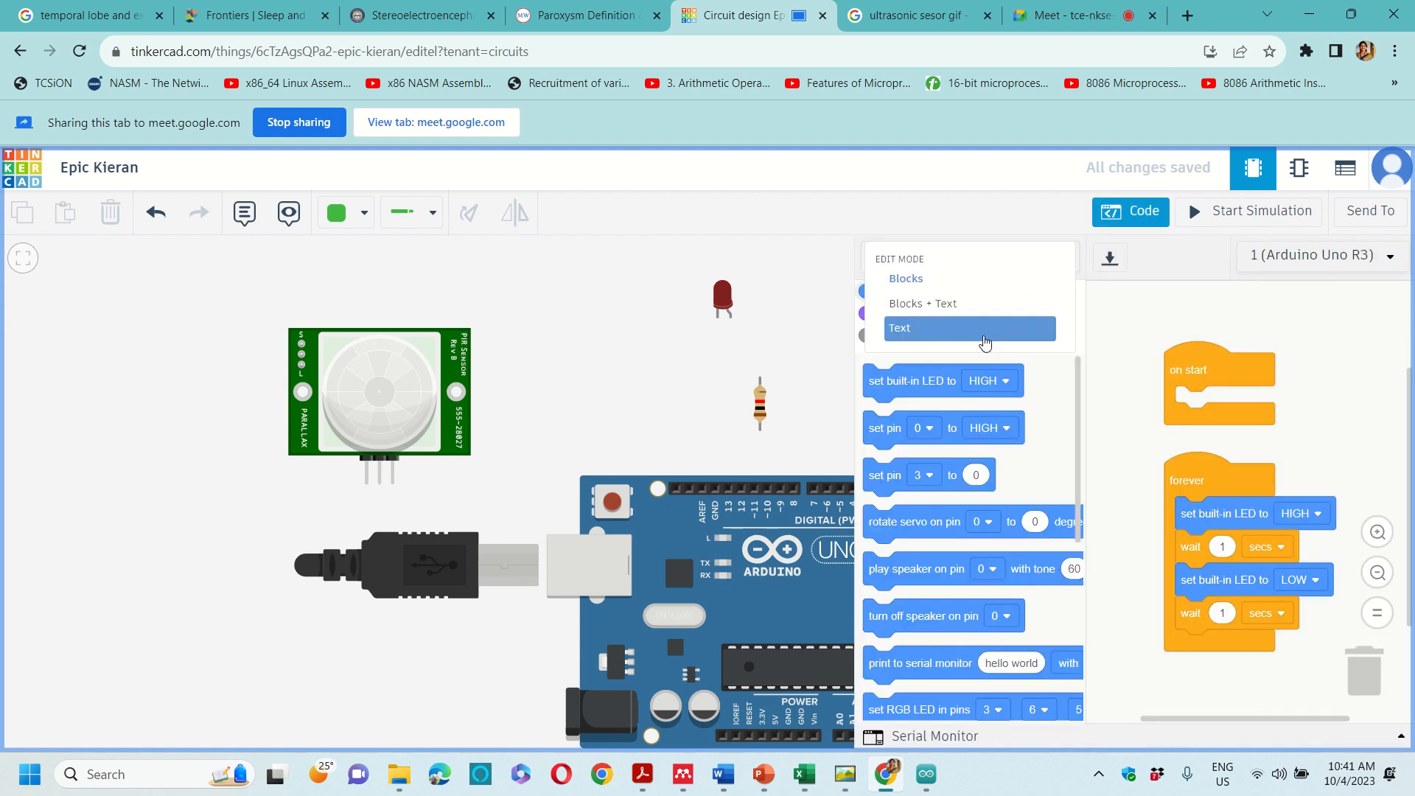
click(985, 328)
click(768, 483)
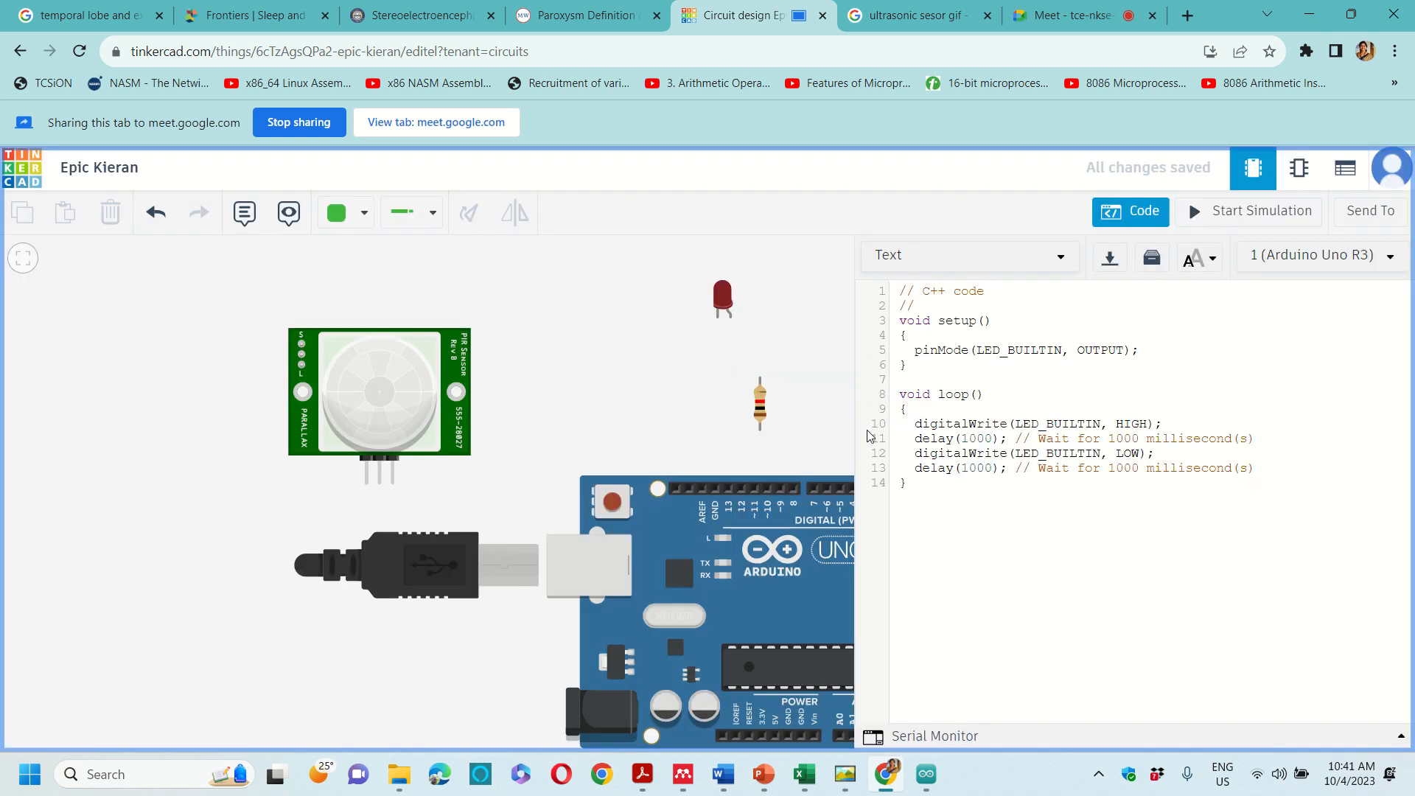
Replace the default code with val = 0, pin 13 OUTPUT, pin 11 INPUT, and a loop setting pin 13 HIGH or LOW from pin 11
drag(967, 537, 893, 322)
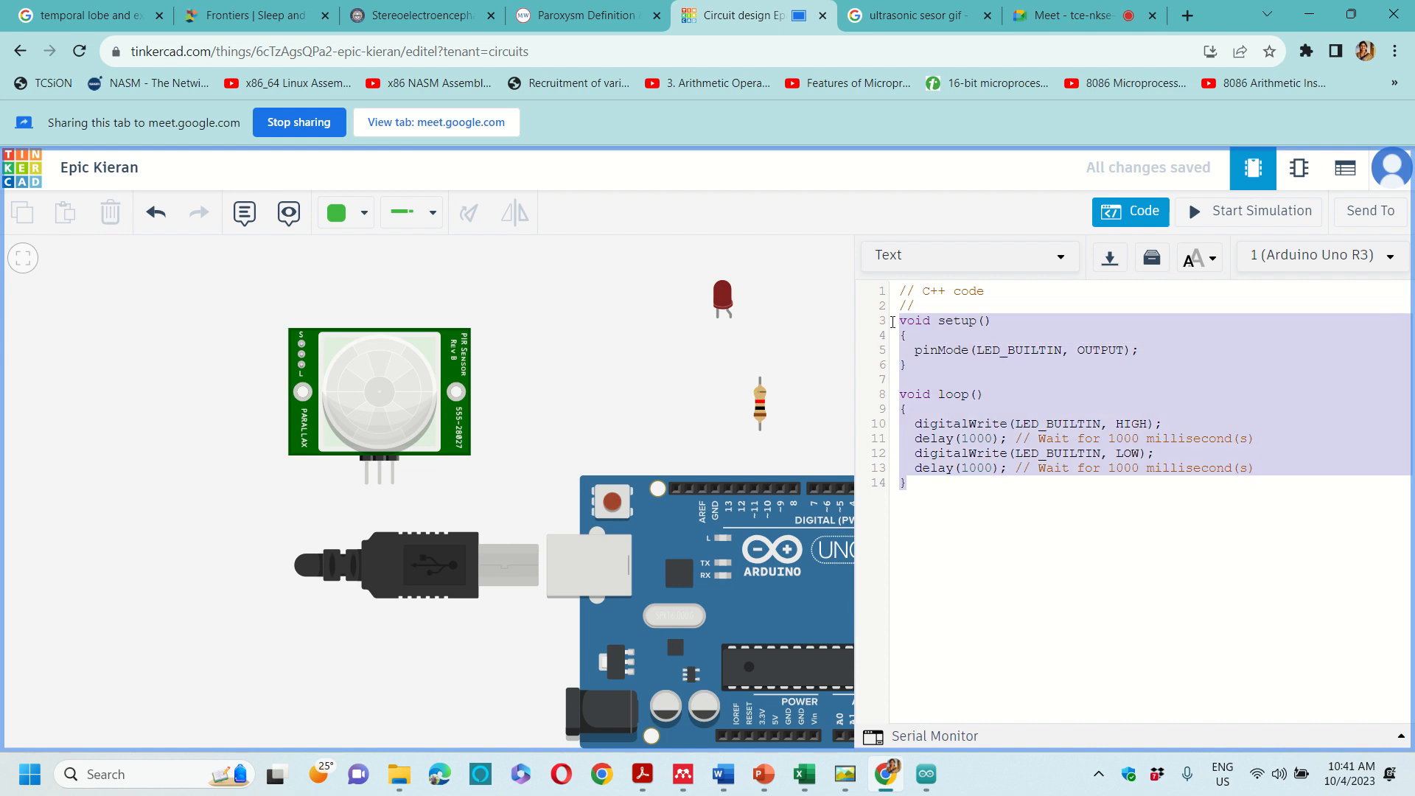
key(BackSpace)
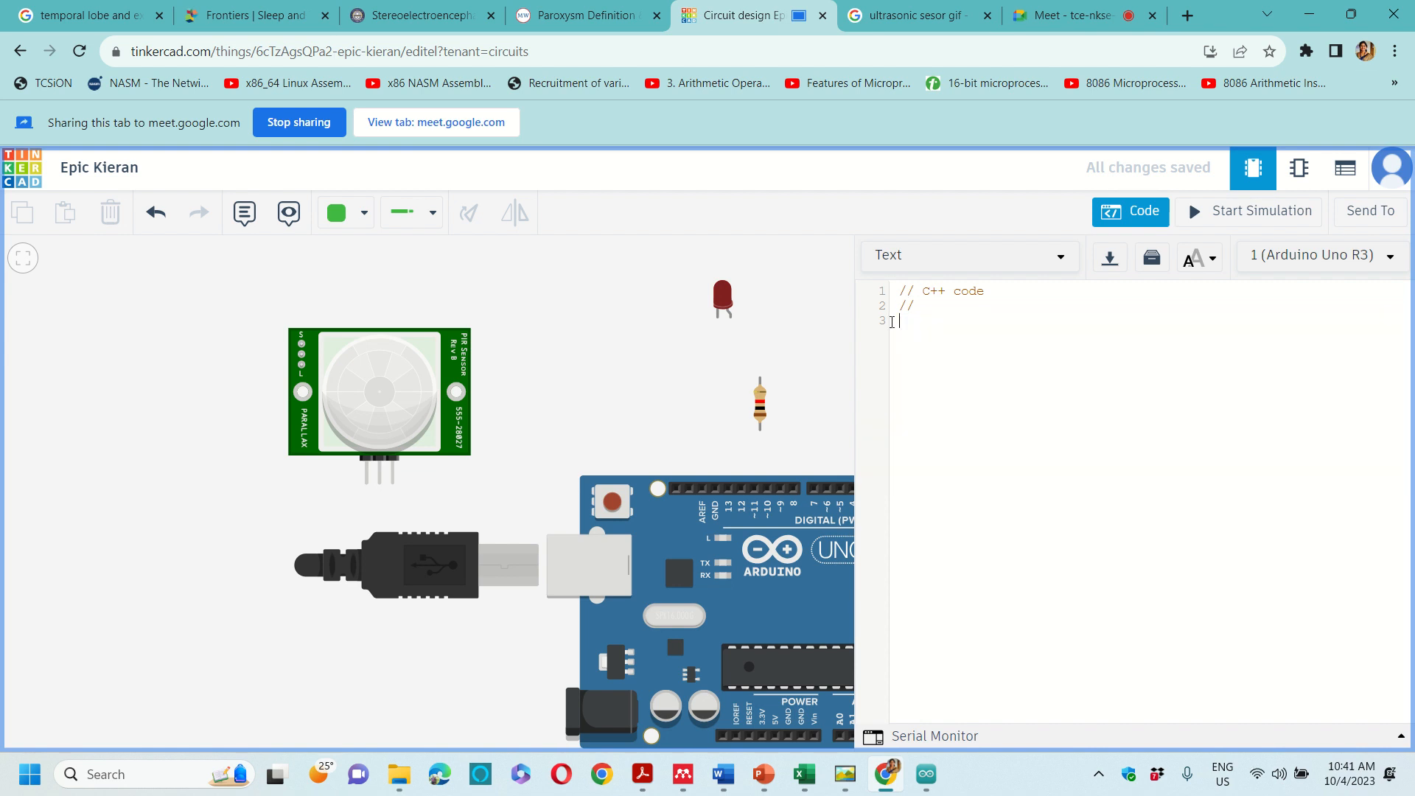
text(int val = 0; void setup() {   pinMode(13,OUTPUT);   pinMode(11,INPUT); }  void loop() {   val= digitalRead(11);    if (val == HIGH)    {      digitalWrite(13,HIGH);   }   else    {      digitalWrite(13,LOW);   }  })
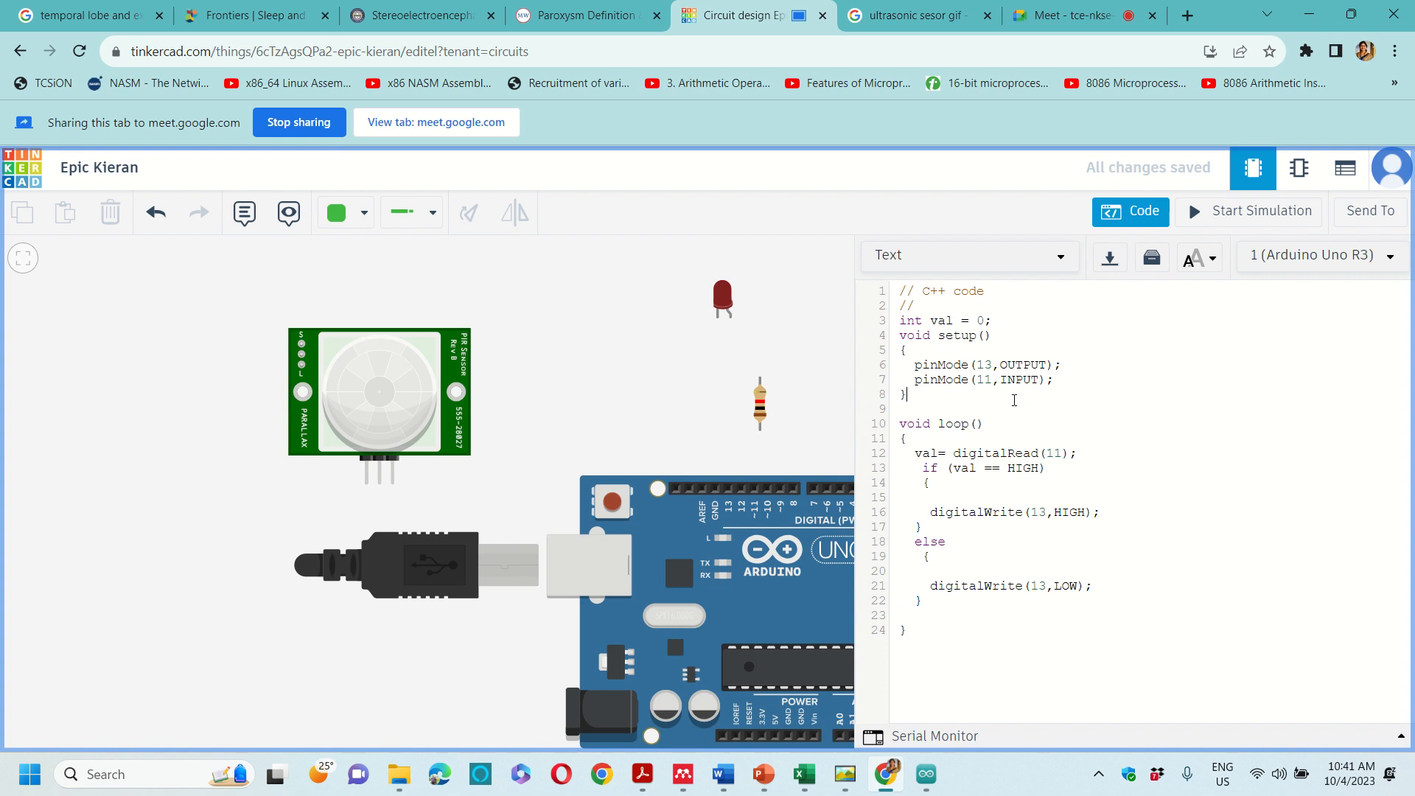
click(824, 344)
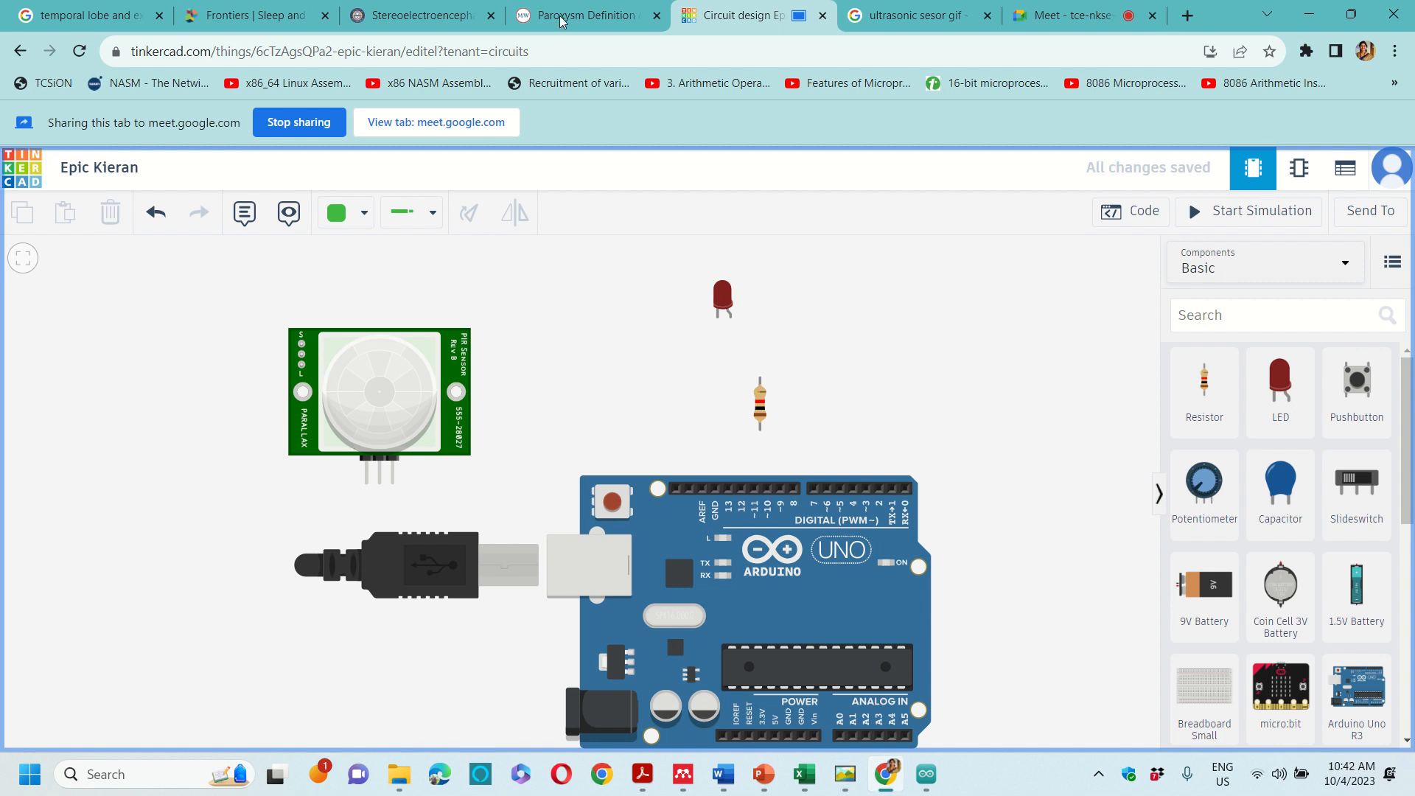
Wire the LED's cathode to the Arduino's GND and its anode through the resistor to digital pin 13
mouse_move(721, 6)
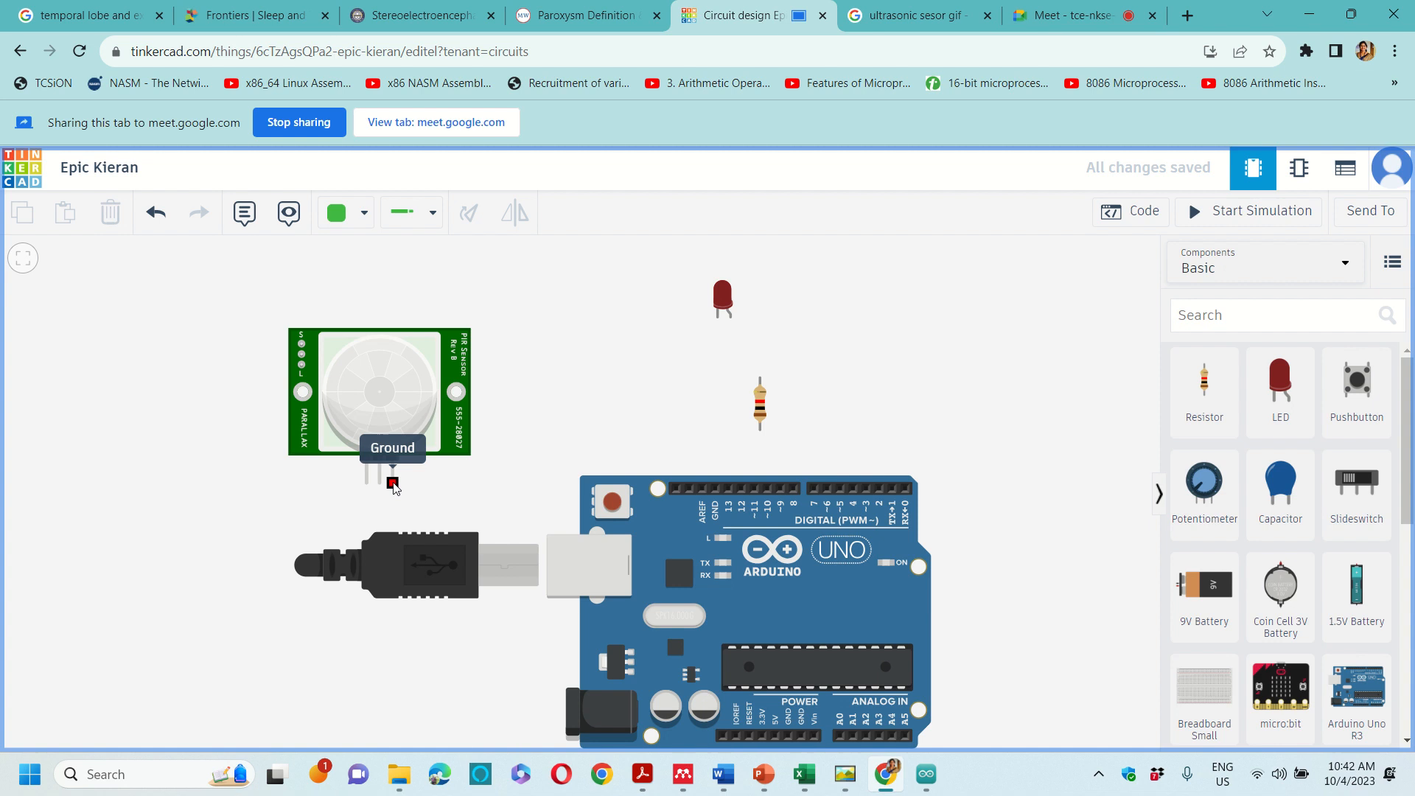
click(718, 318)
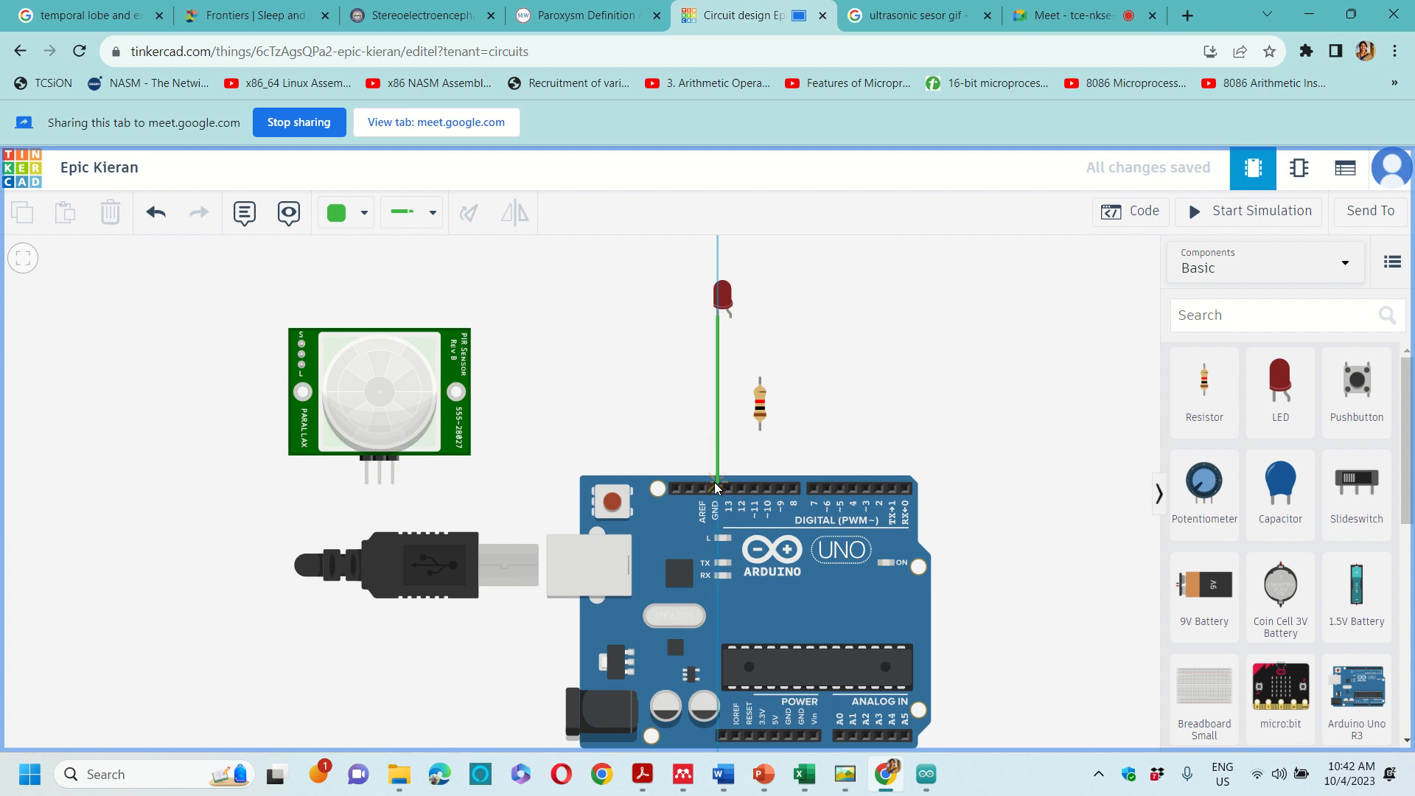
click(713, 486)
click(712, 486)
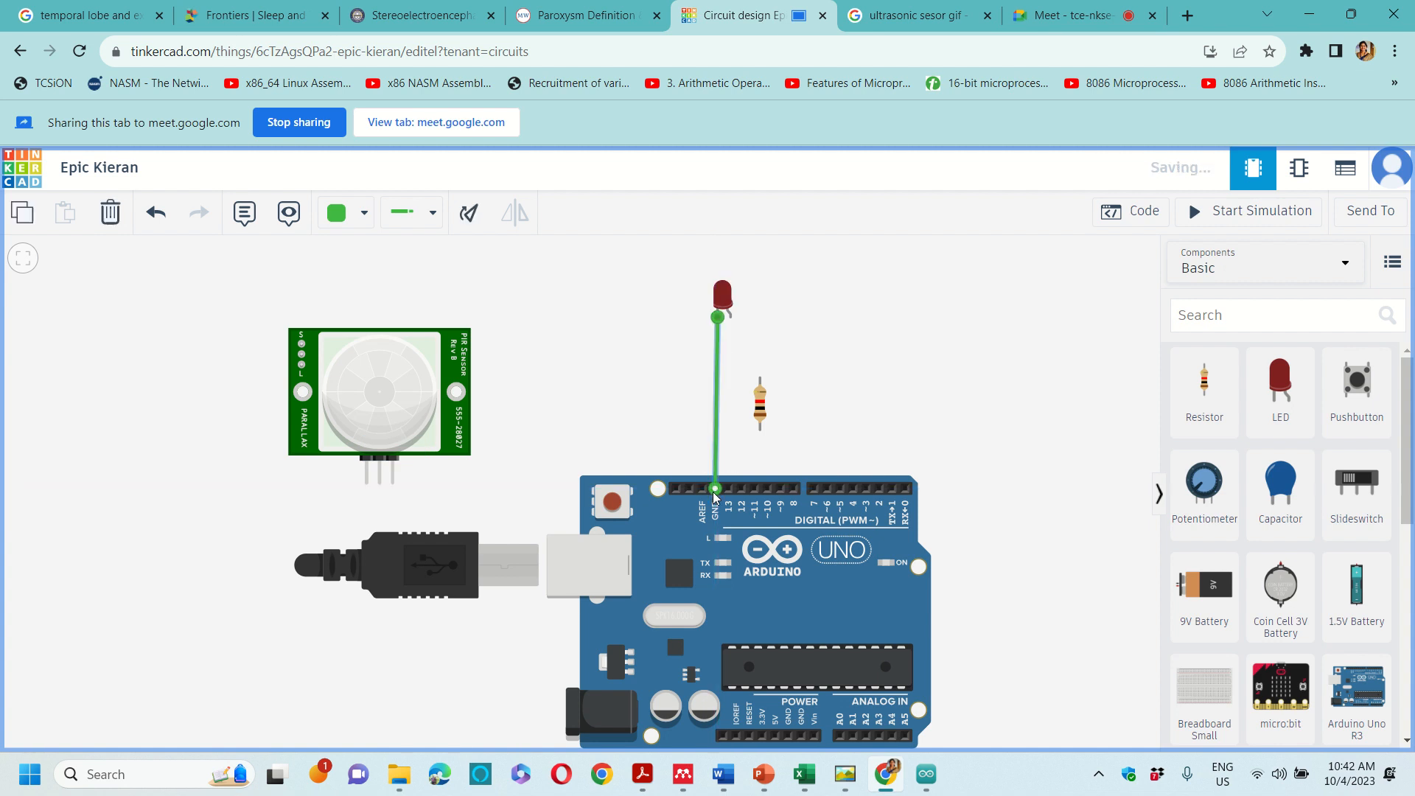
click(732, 319)
click(760, 378)
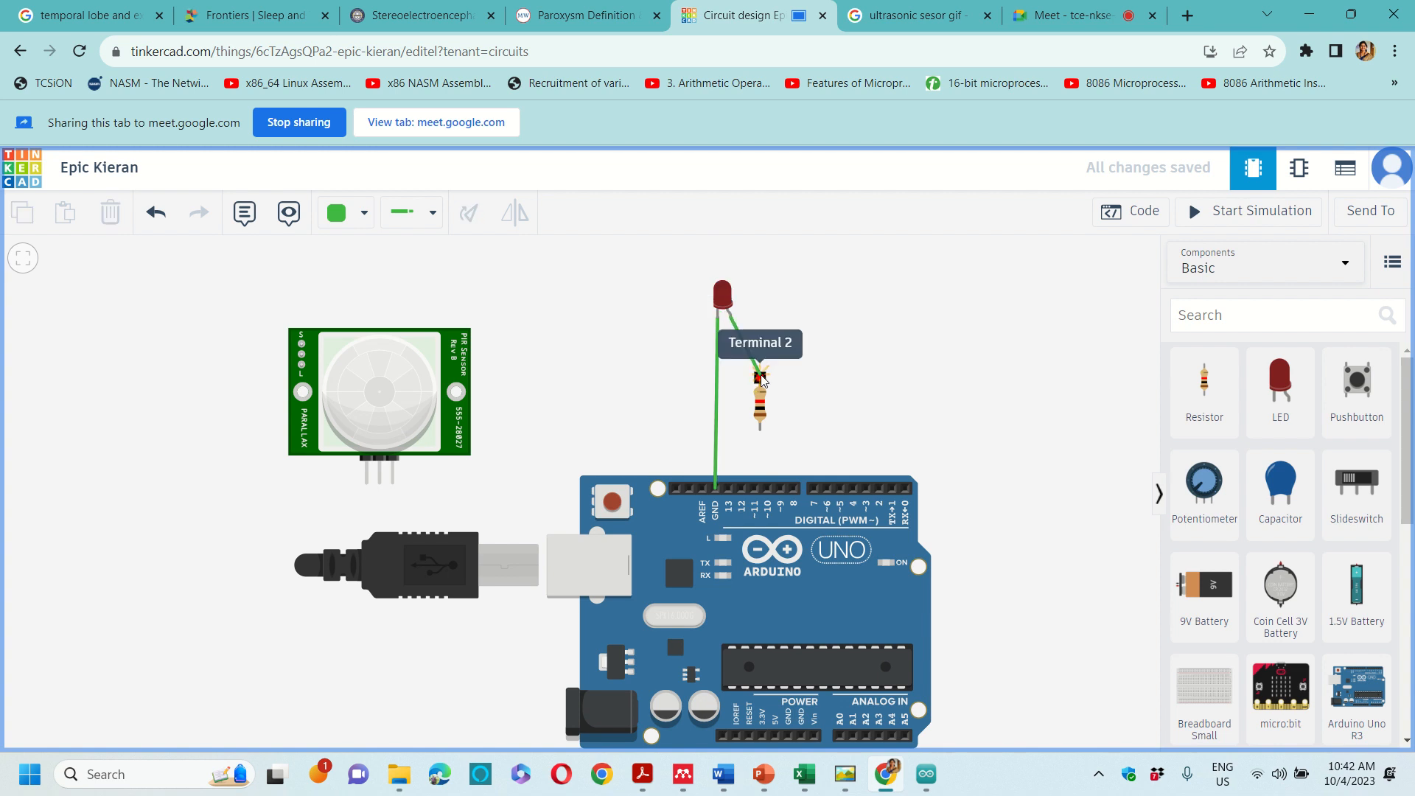
click(760, 429)
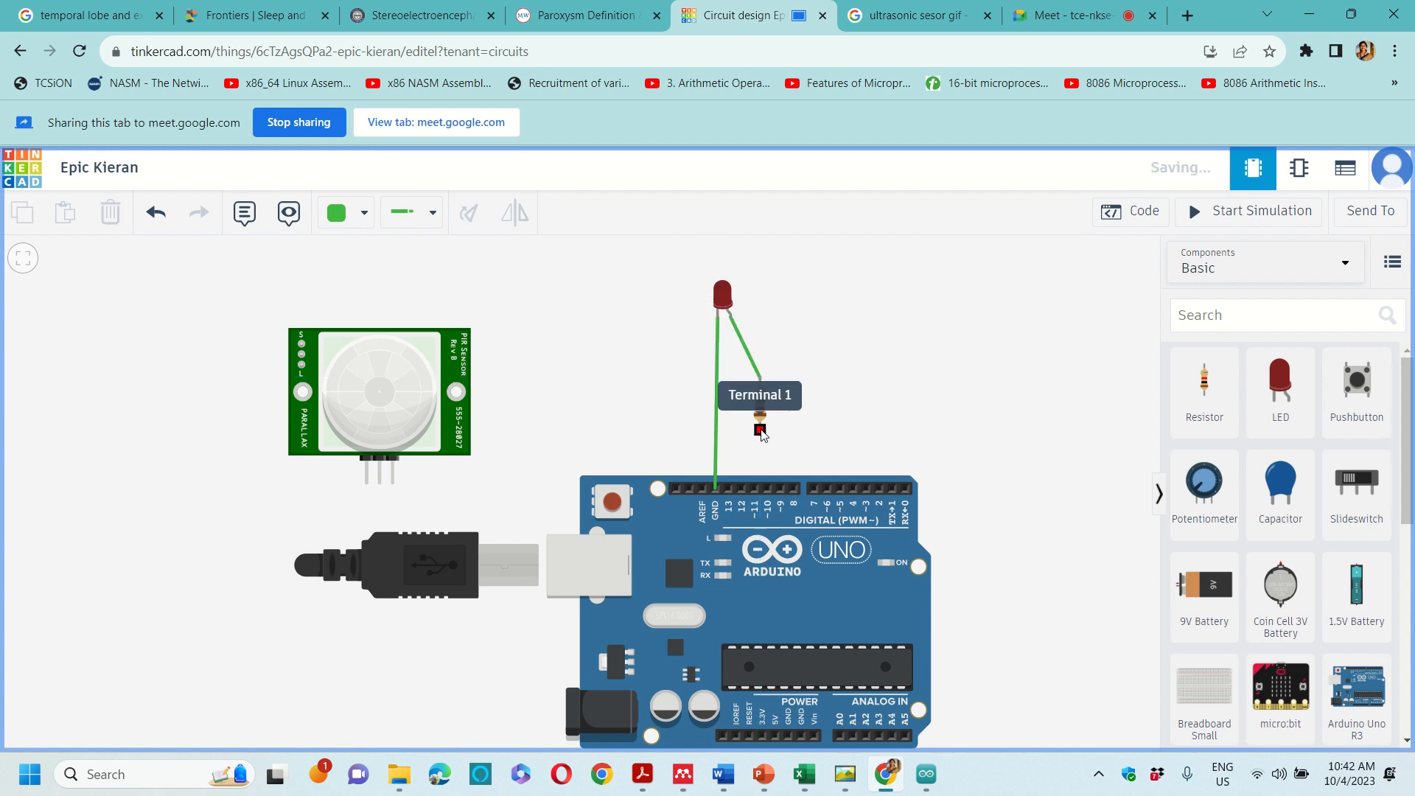
click(732, 487)
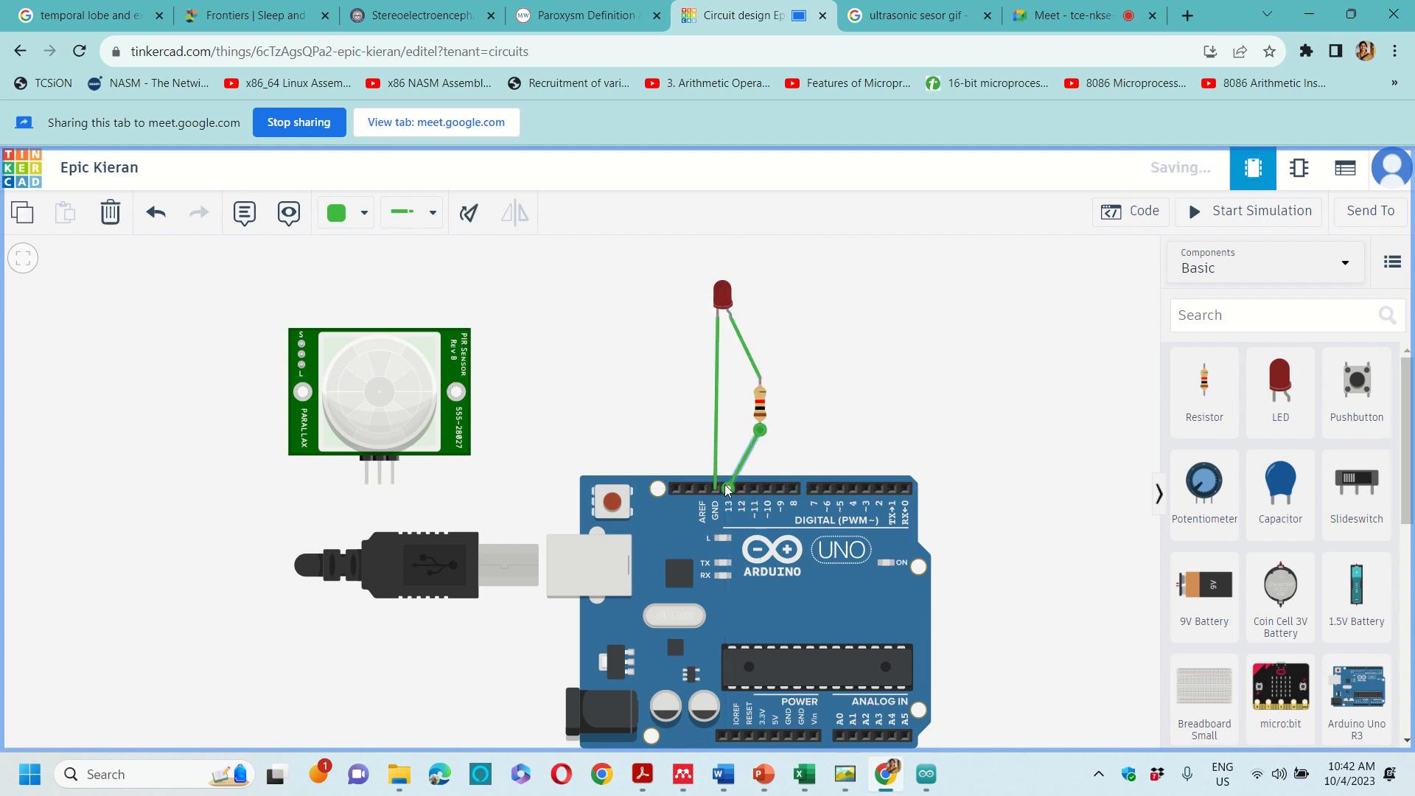
click(827, 425)
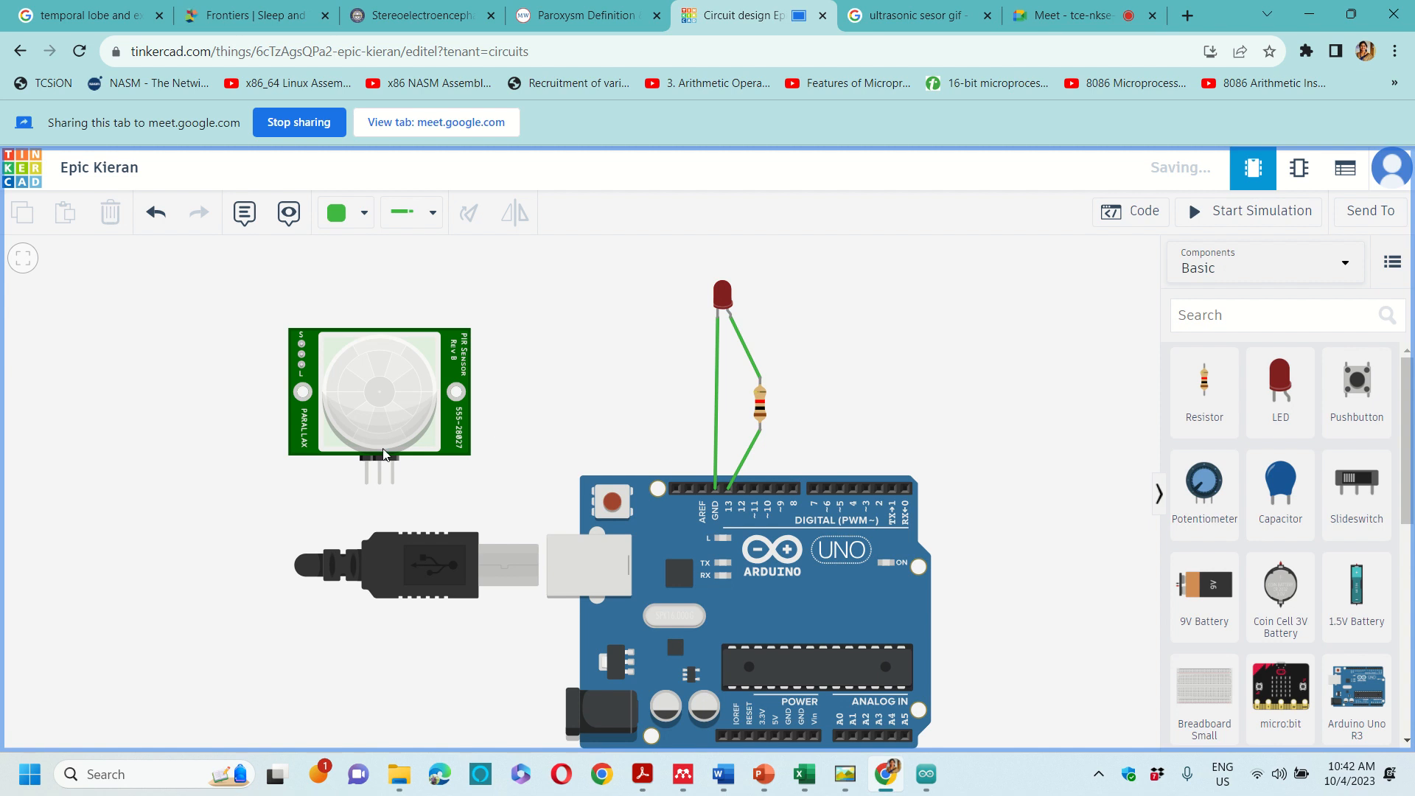
Move the PIR sensor to the other side of the Arduino and wire its Signal pin to digital pin 11
drag(390, 388, 1019, 497)
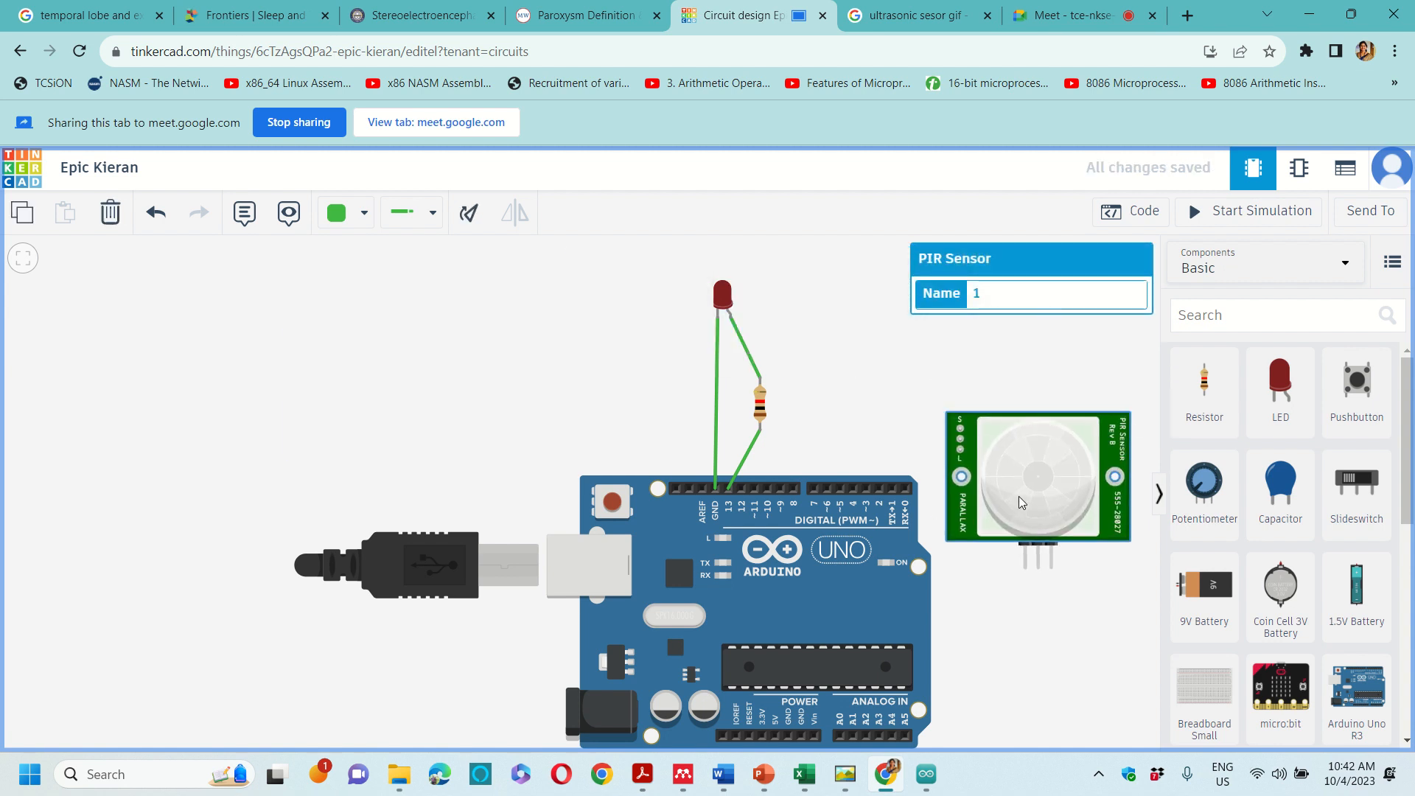
click(1022, 564)
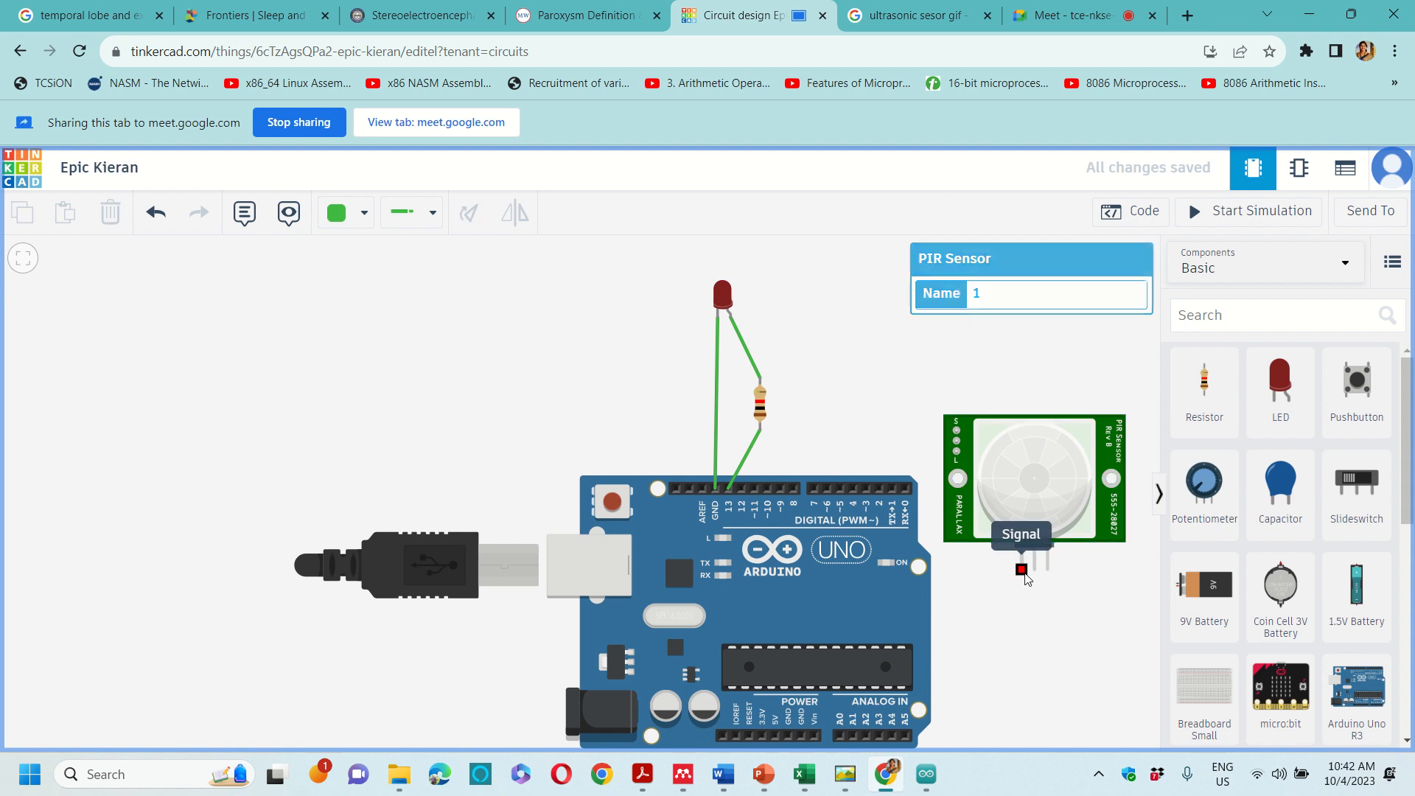
click(755, 490)
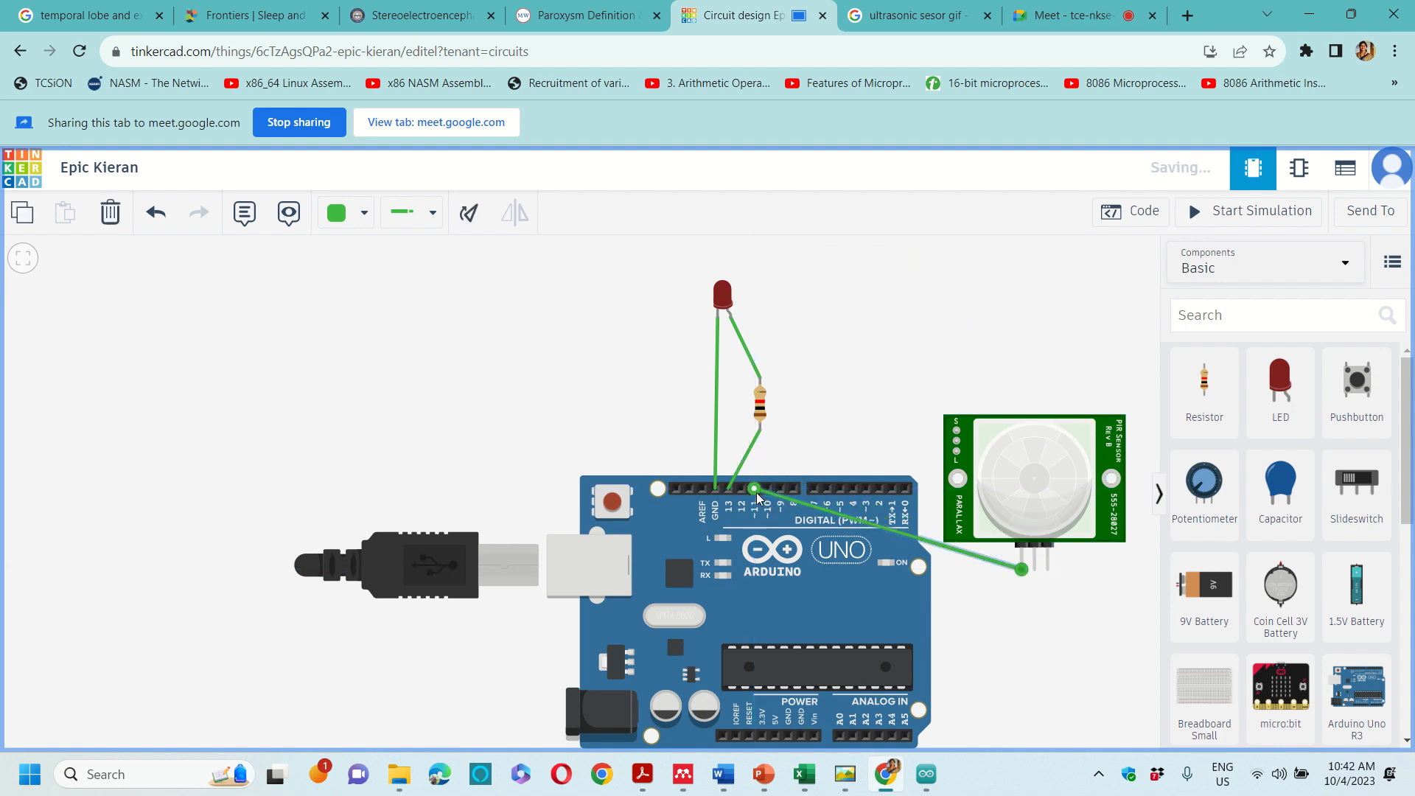
Wire the PIR sensor's Power pin to the Arduino's 5V and its Ground pin to GND
click(1035, 569)
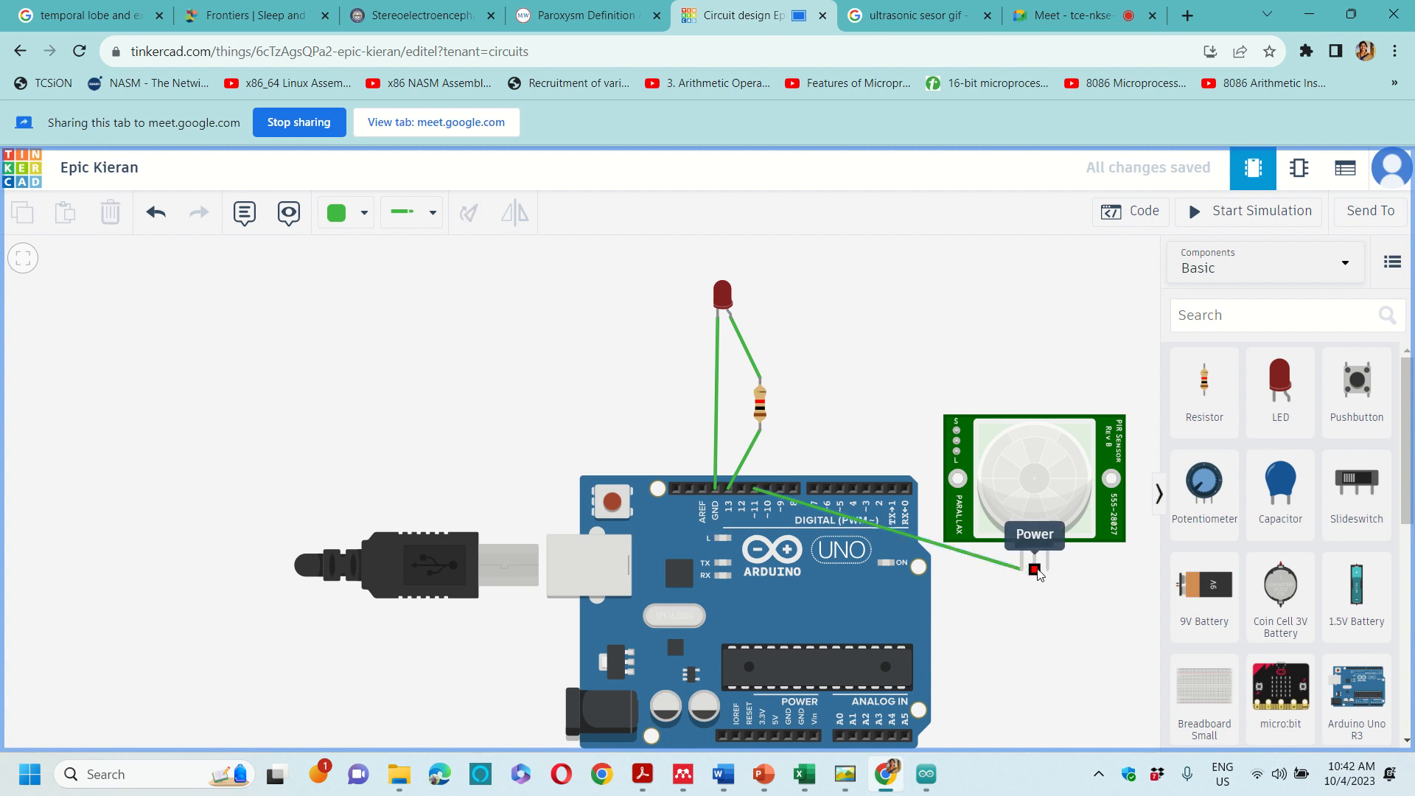
click(774, 735)
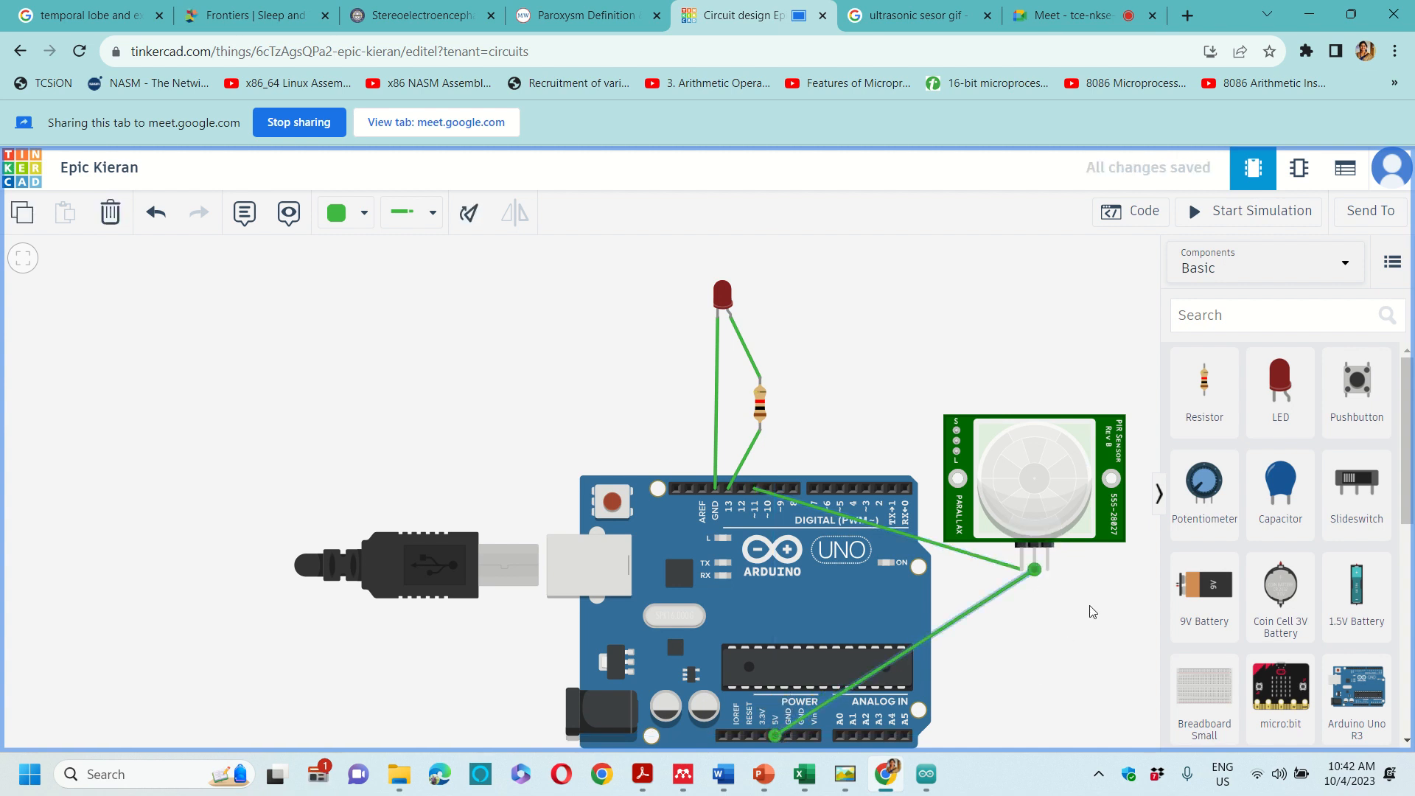
click(1048, 572)
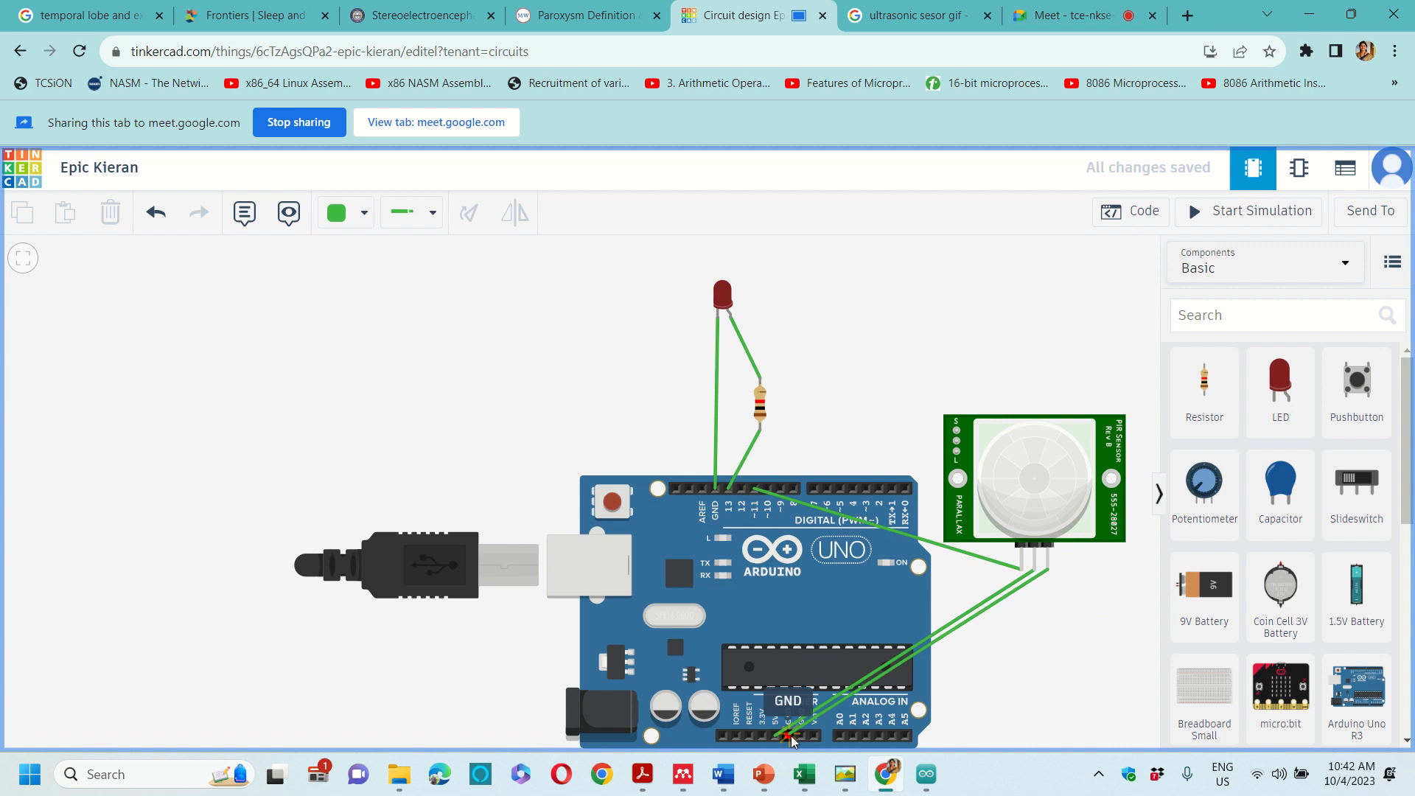
click(788, 735)
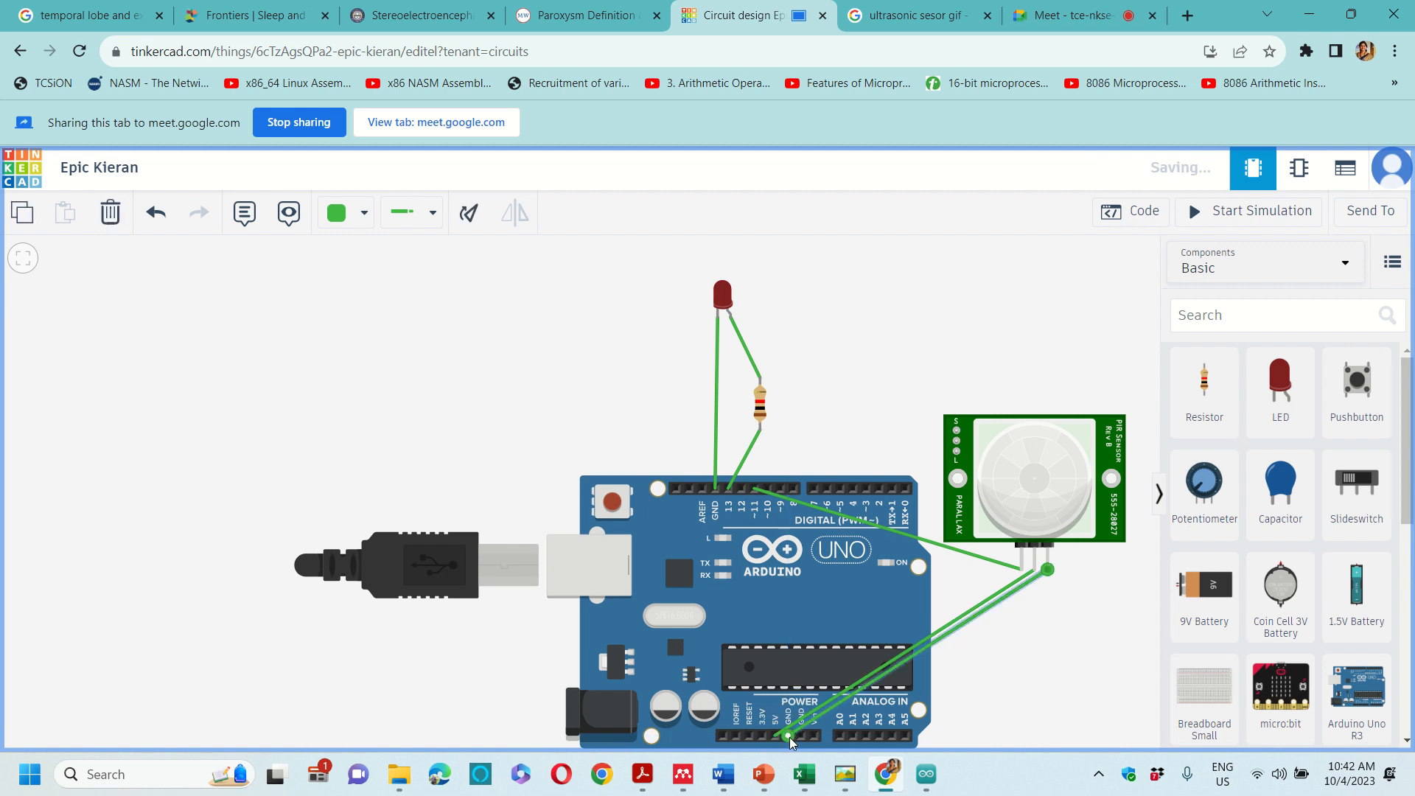
click(1069, 626)
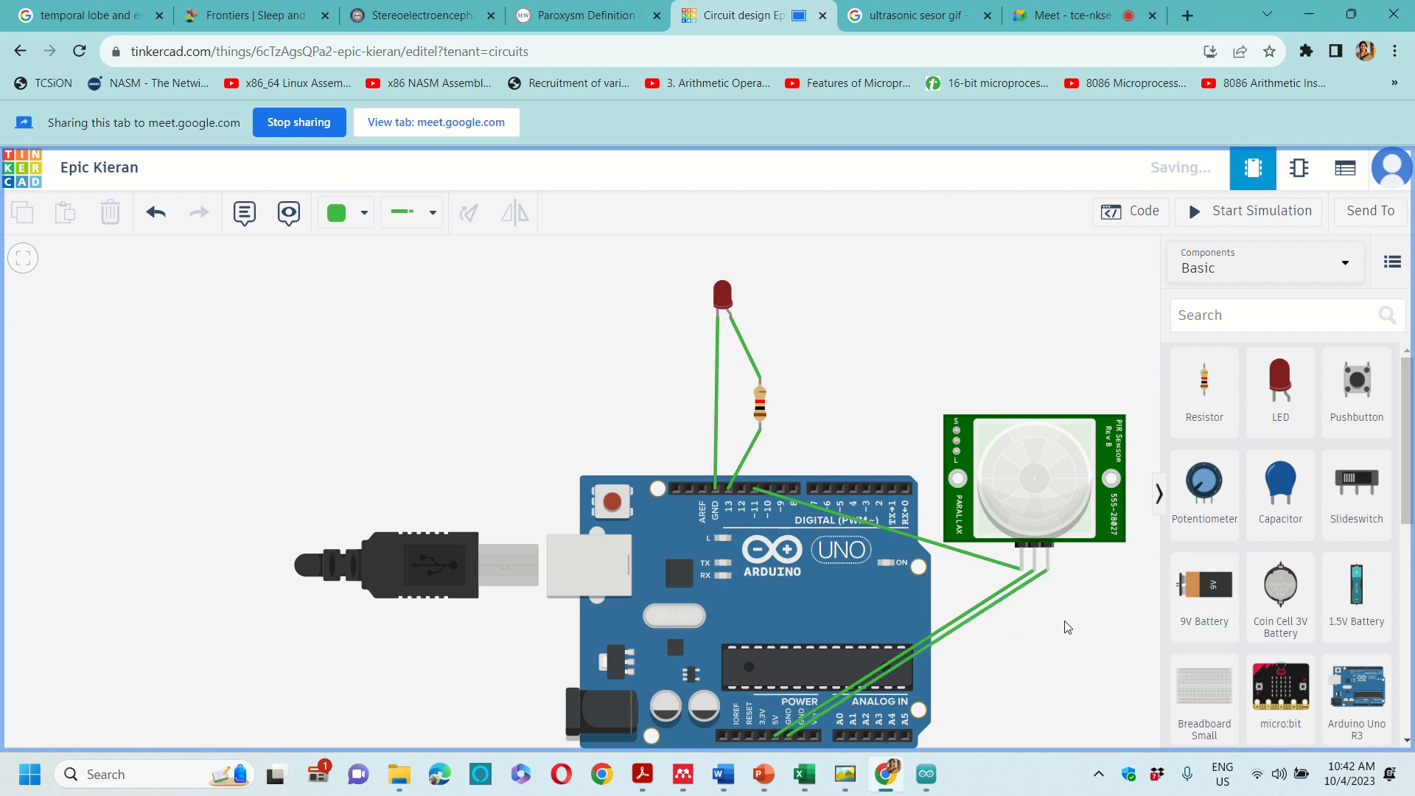
Show the code and examine the setup function's pin modes for pins 13 and 11 and the val declaration
click(1150, 213)
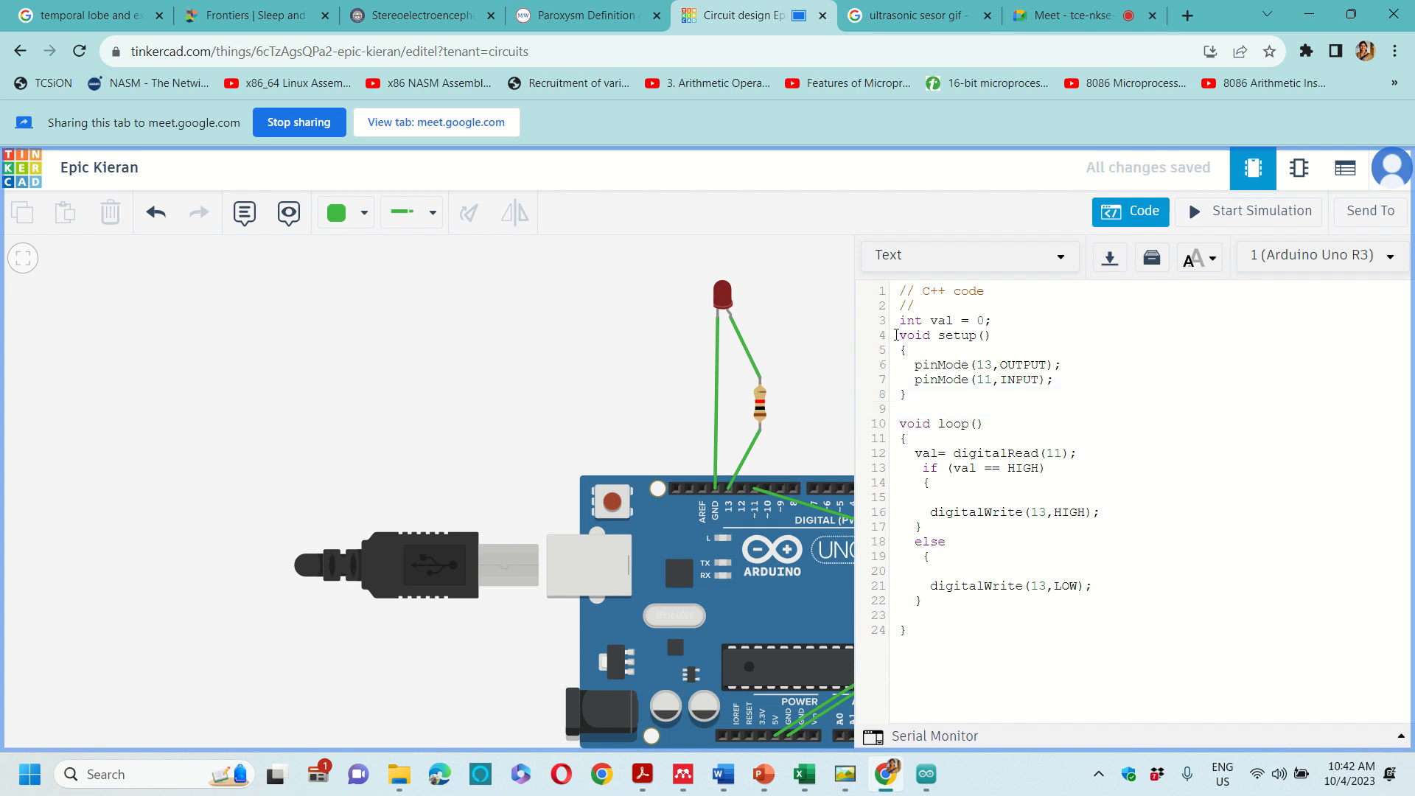
drag(896, 336, 920, 408)
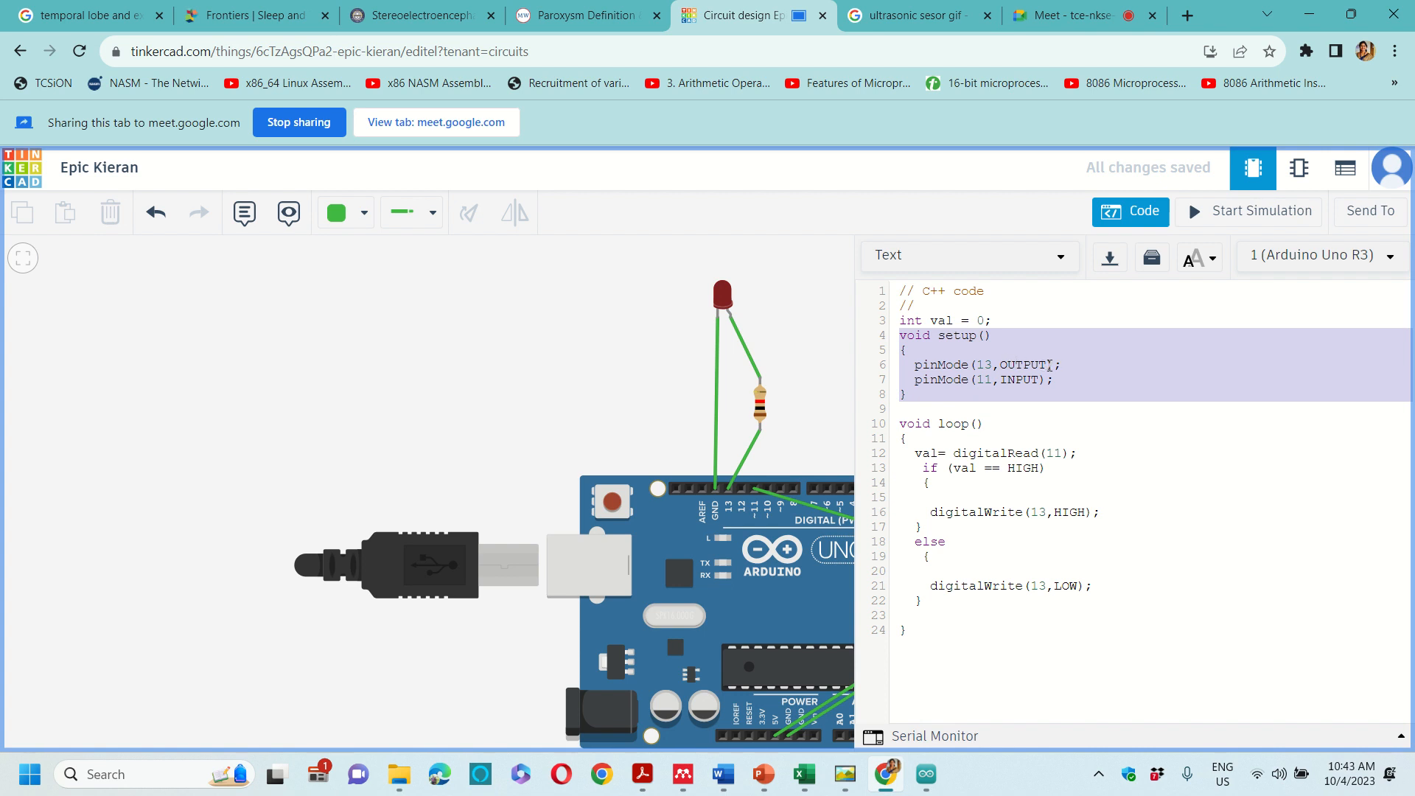
click(982, 363)
drag(1037, 379, 973, 379)
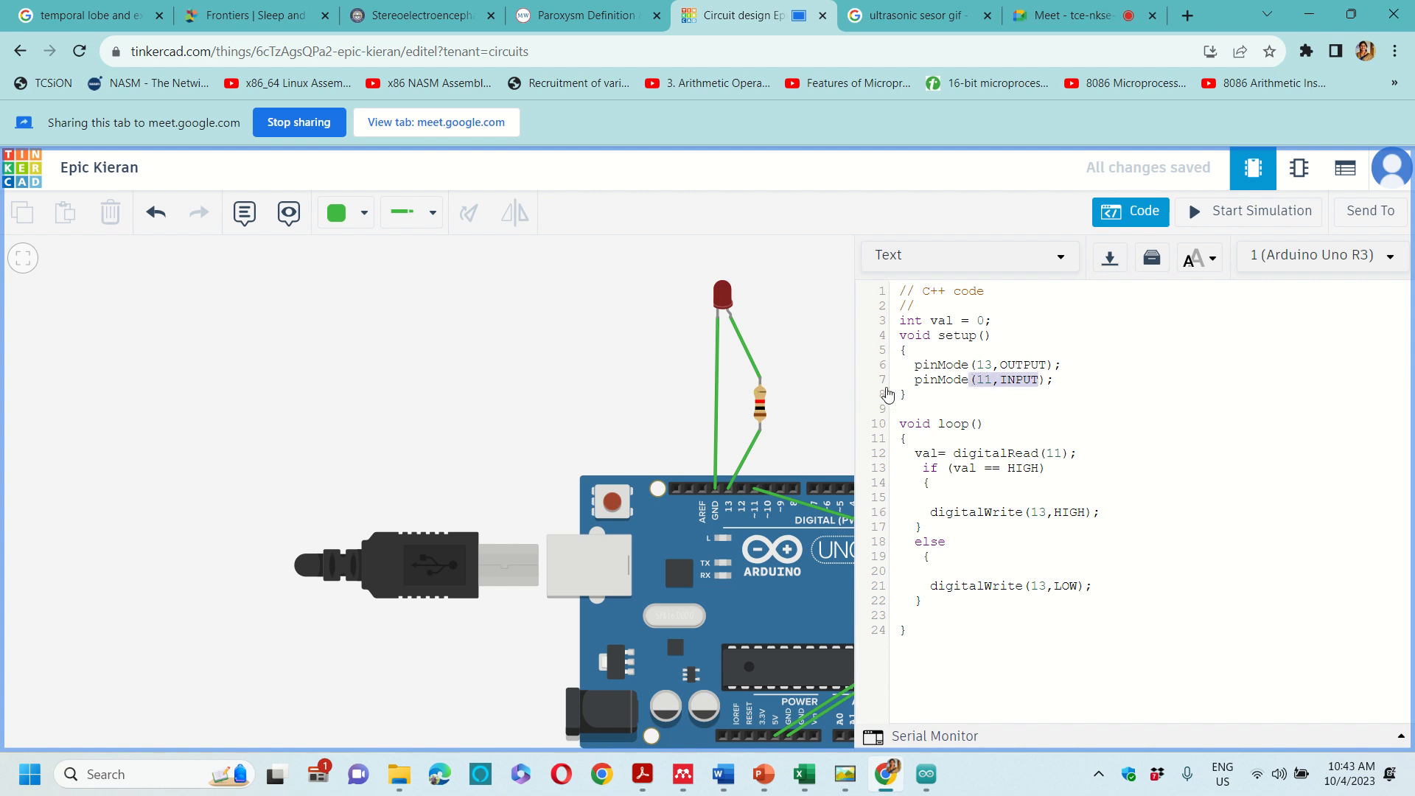
click(984, 391)
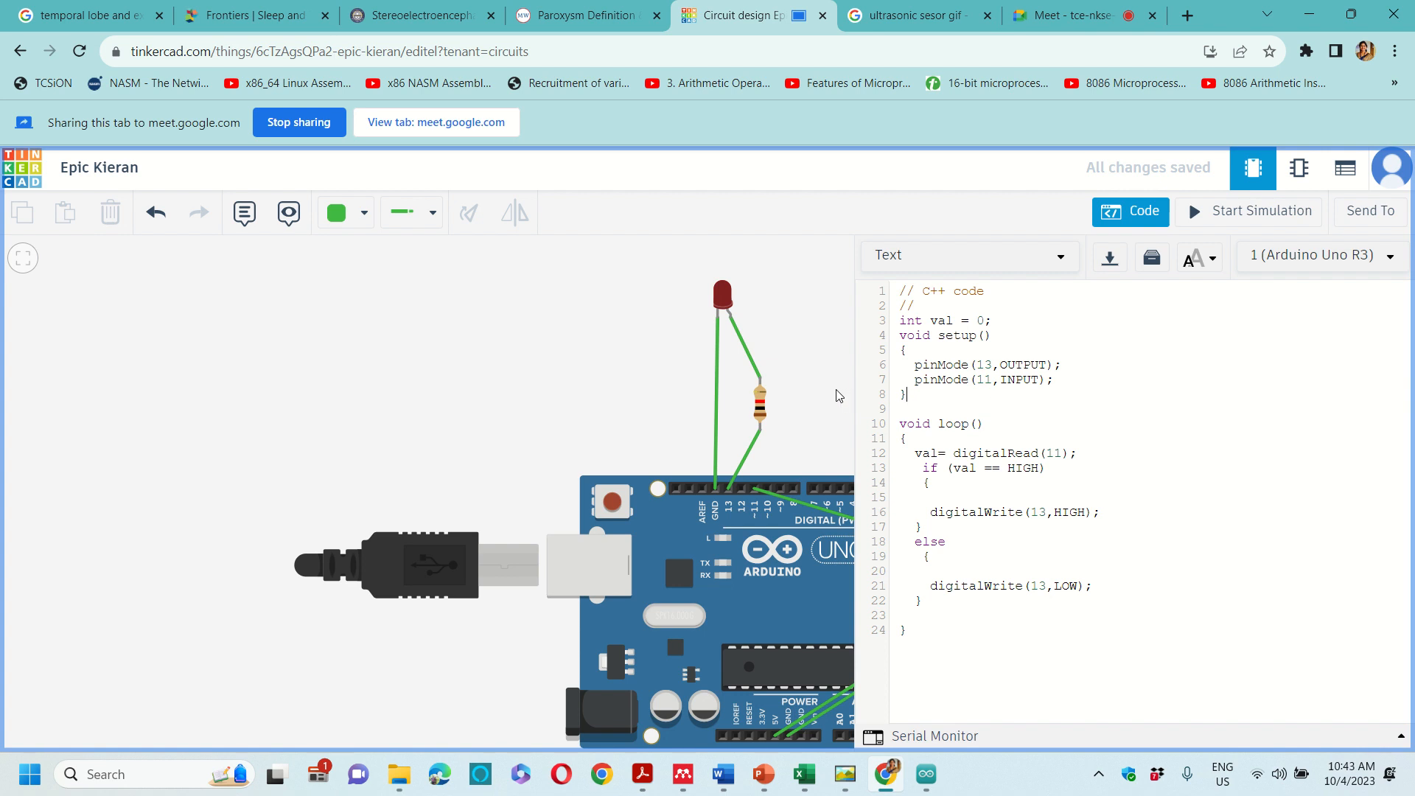
drag(994, 380, 1039, 381)
click(1186, 418)
drag(1001, 322, 897, 322)
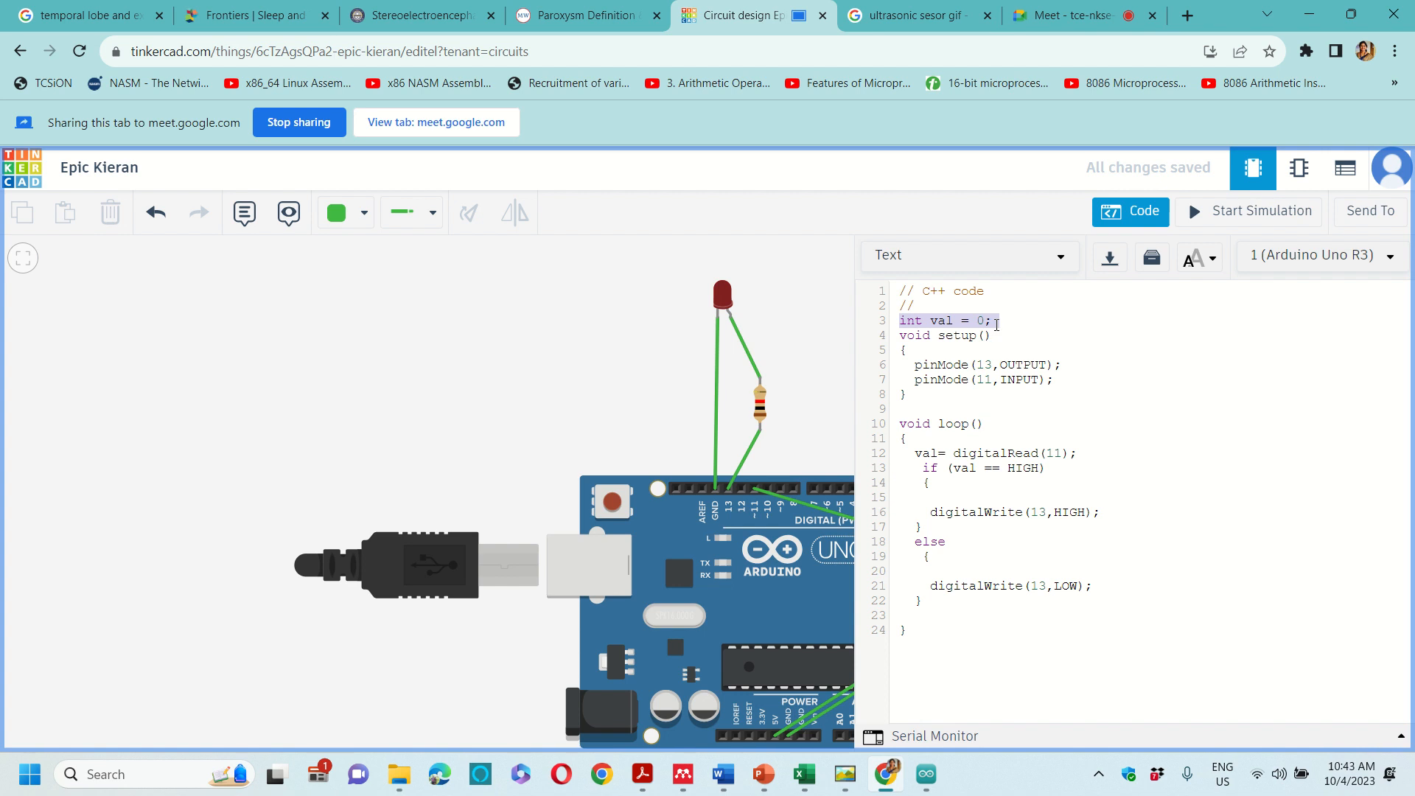
Examine the loop function's body and the digitalRead(11) call in its first line
click(962, 457)
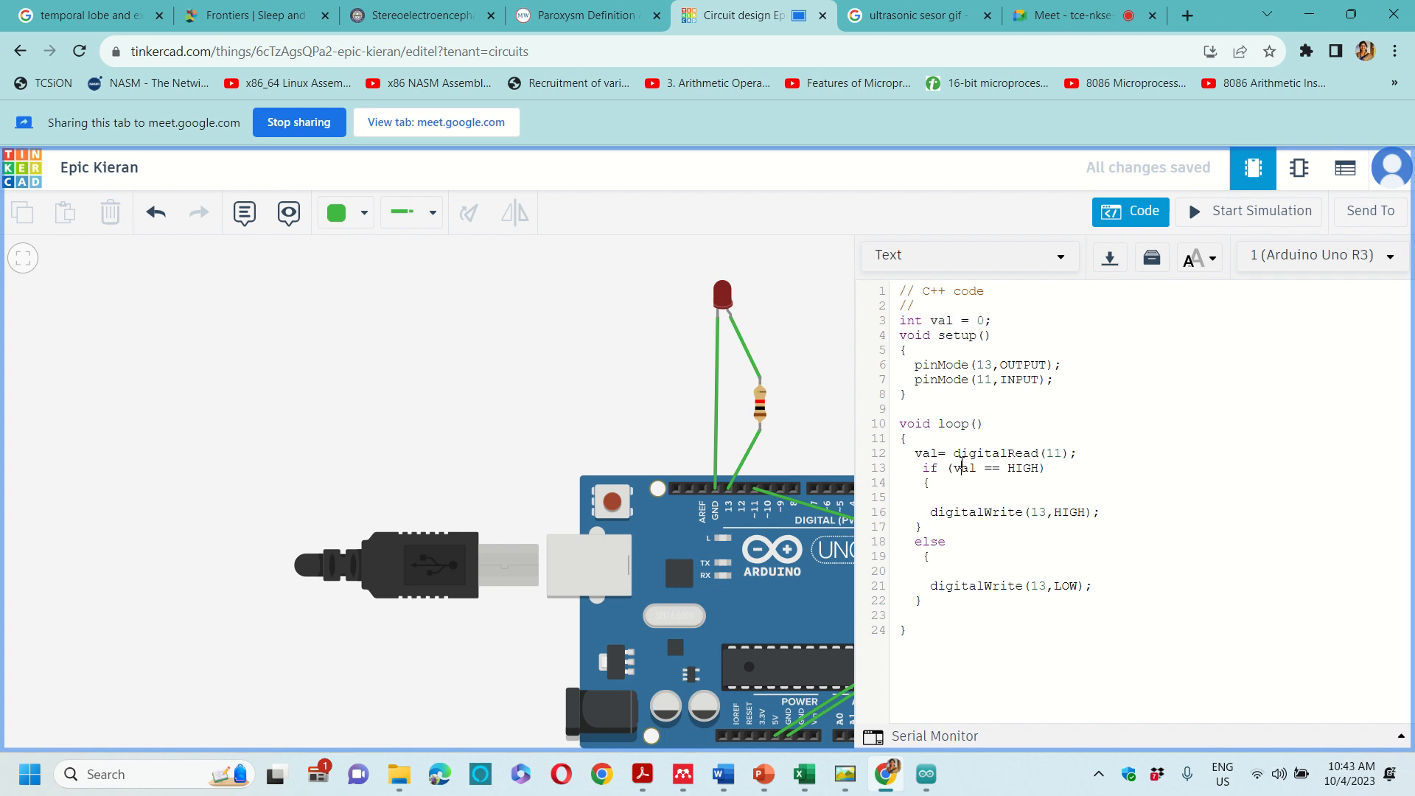
drag(916, 453, 1002, 675)
click(1003, 675)
drag(953, 452, 1073, 452)
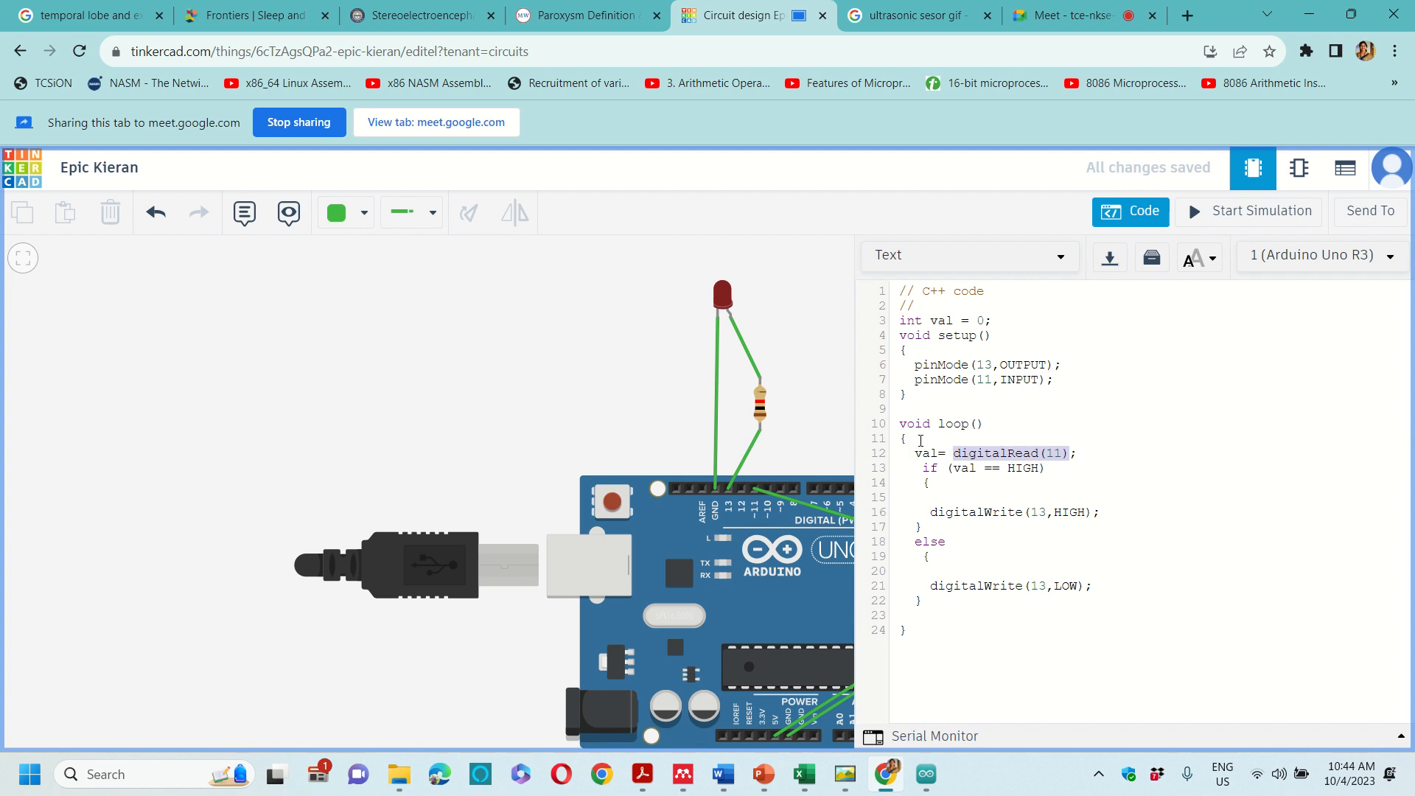
drag(914, 452, 977, 452)
click(979, 453)
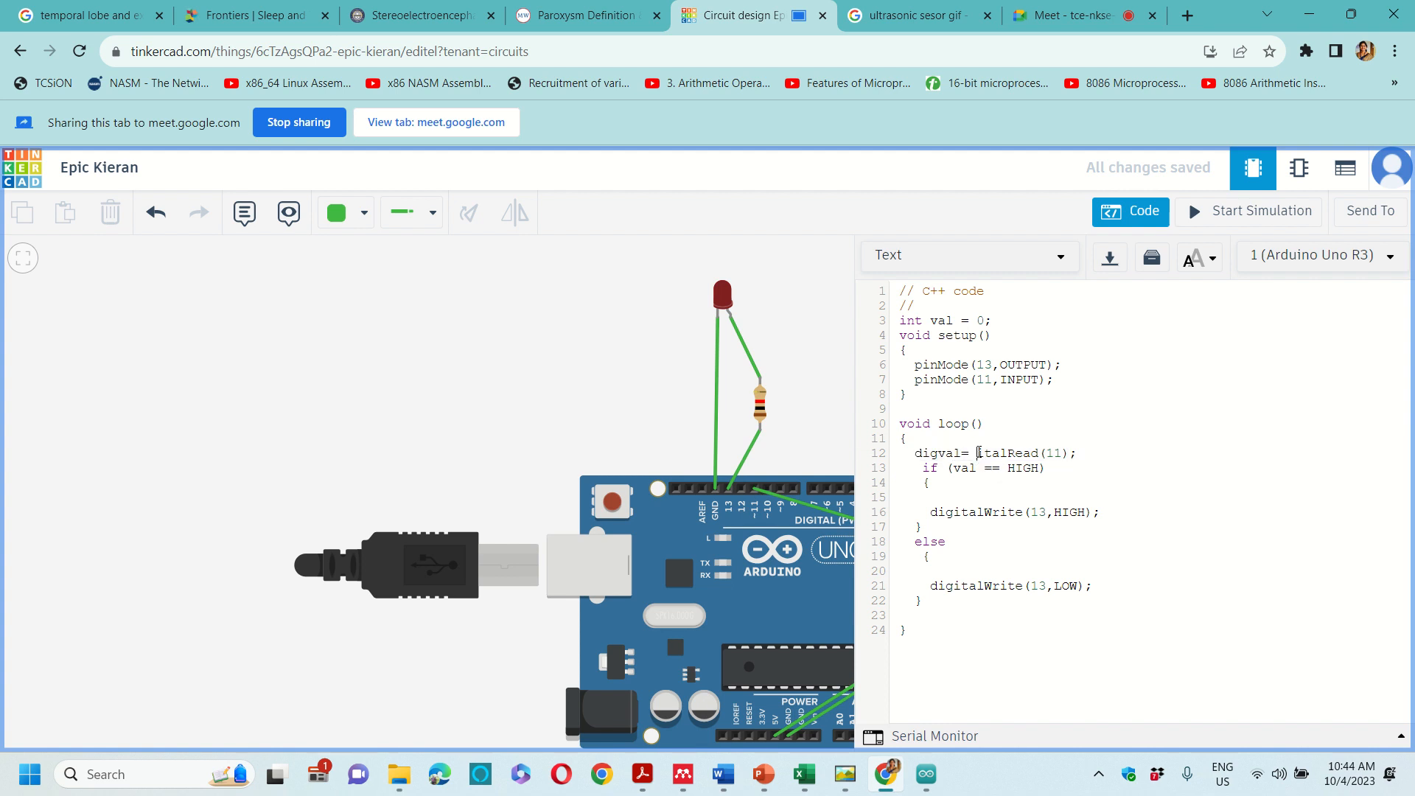
key(ctrl+z)
Examine how the digitalRead(11) result is assigned to val and read the if (val == HIGH) condition
click(995, 453)
drag(1038, 452, 957, 454)
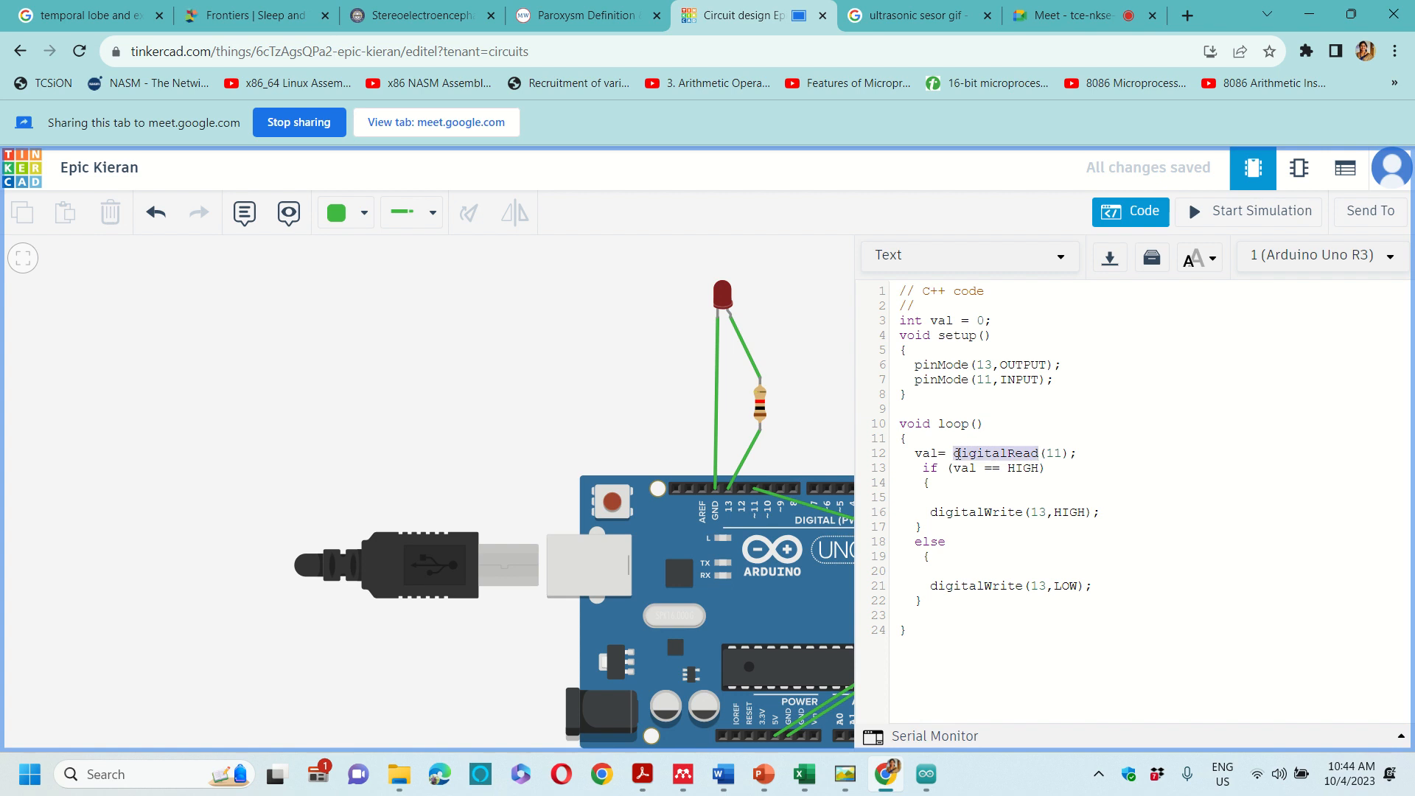
click(1066, 454)
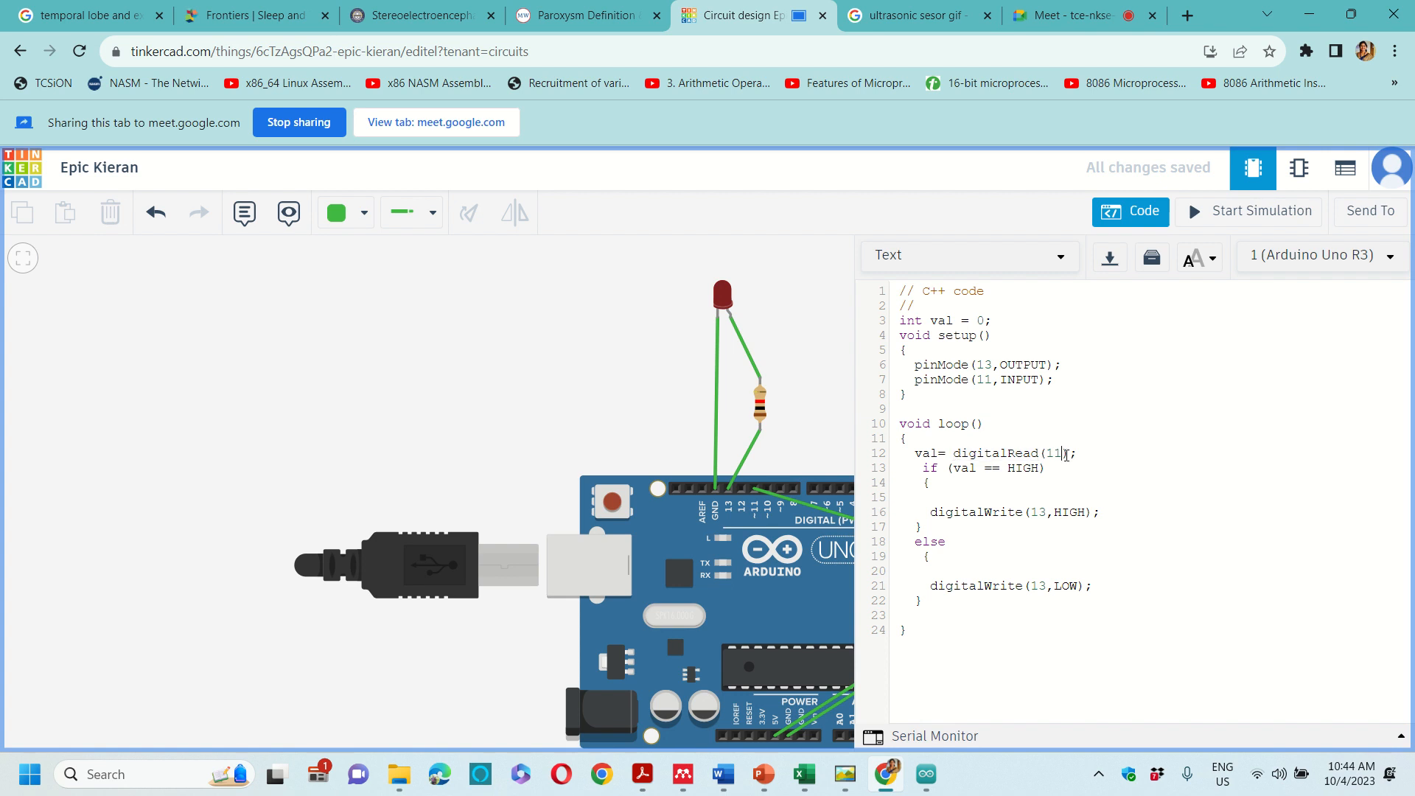
drag(1066, 454, 1045, 455)
drag(1076, 456, 955, 458)
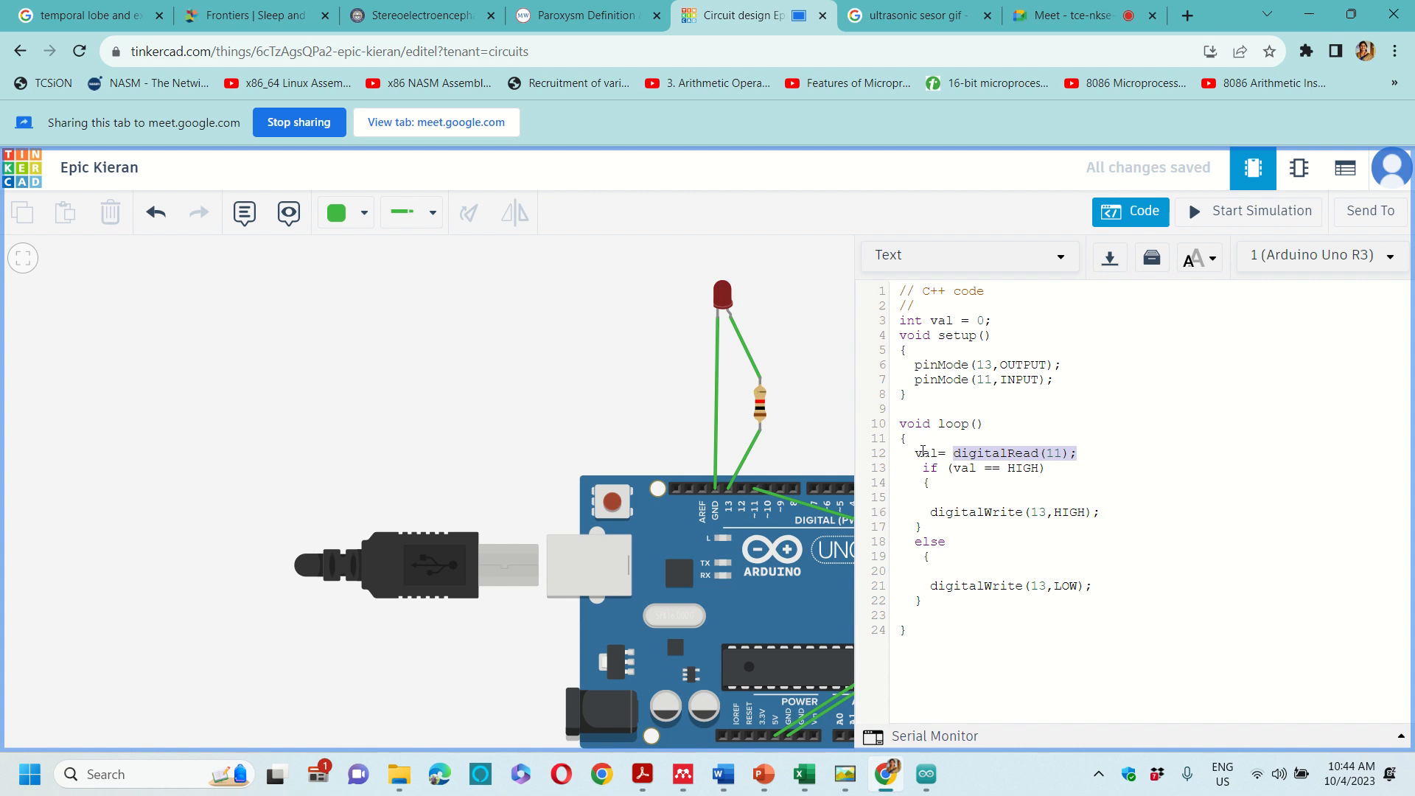
drag(907, 453, 956, 449)
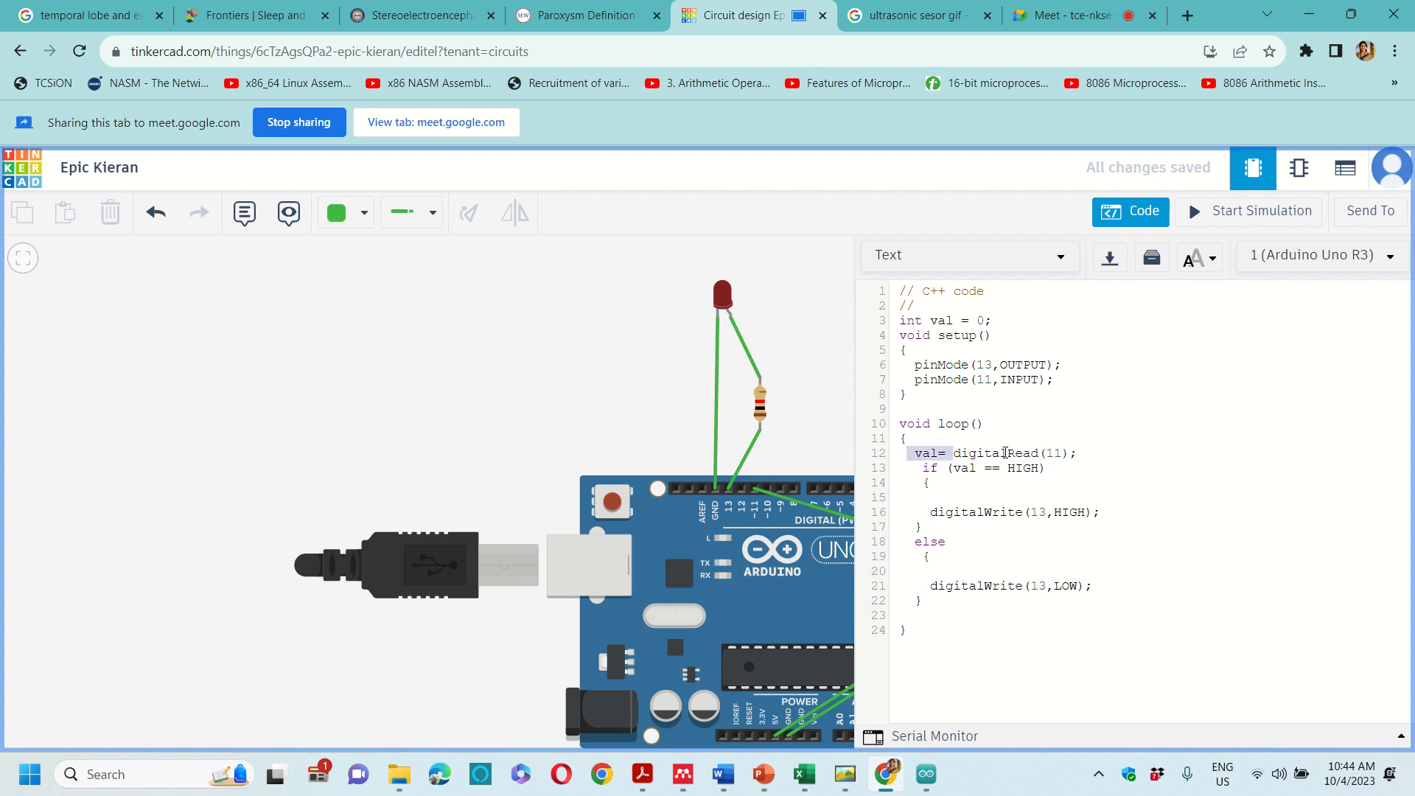
drag(1054, 469, 908, 469)
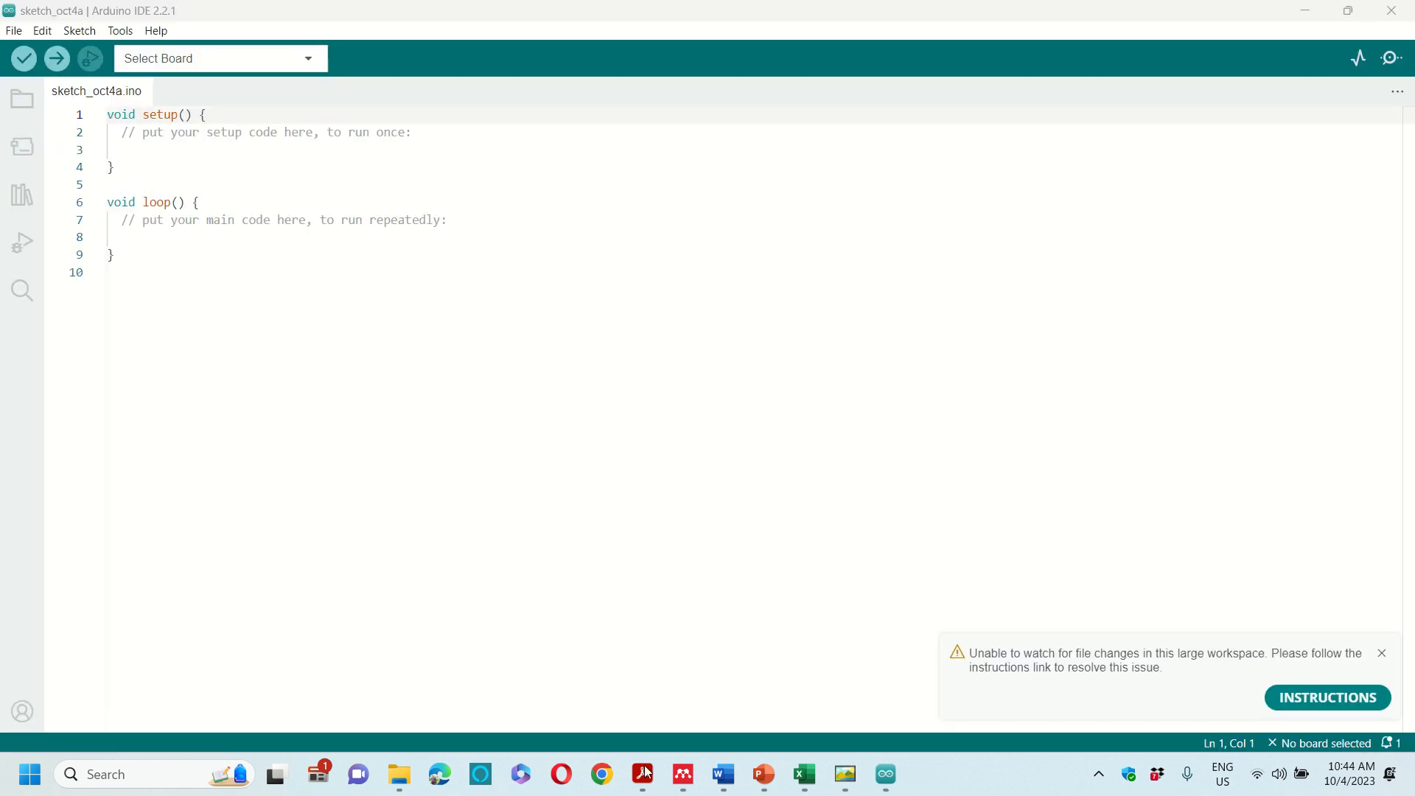
Switch to Google Chrome with the existing user profile and restore the previously open pages
click(601, 774)
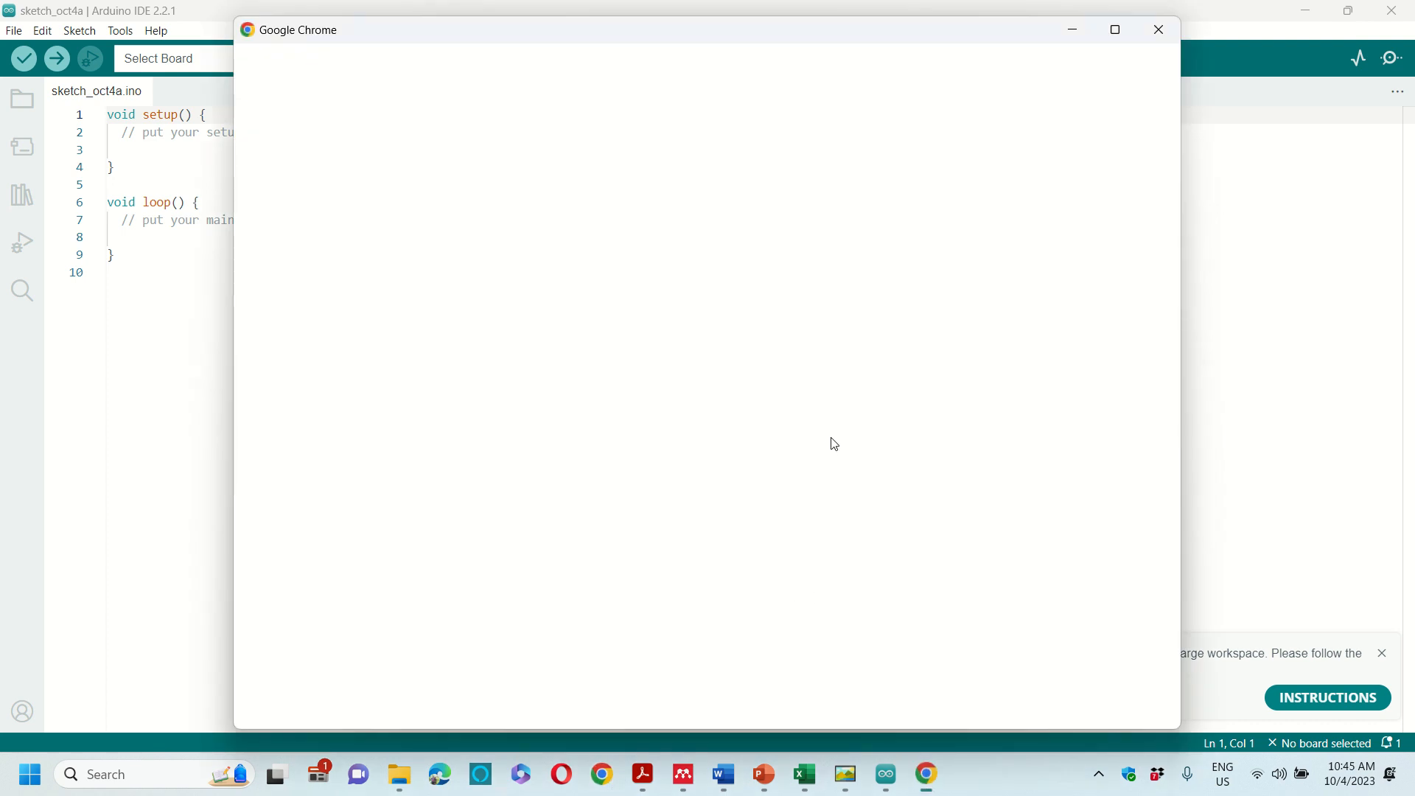
click(949, 385)
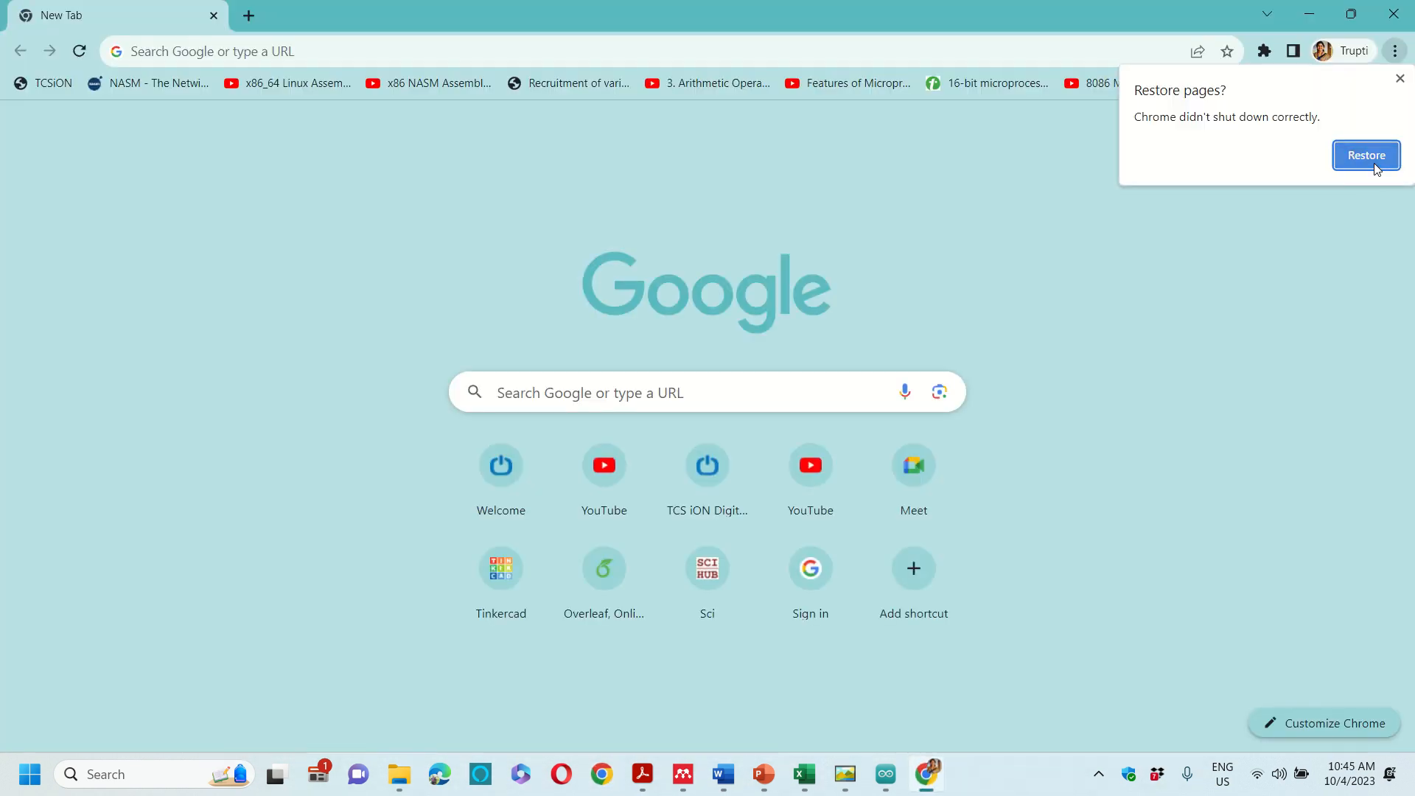
click(1368, 156)
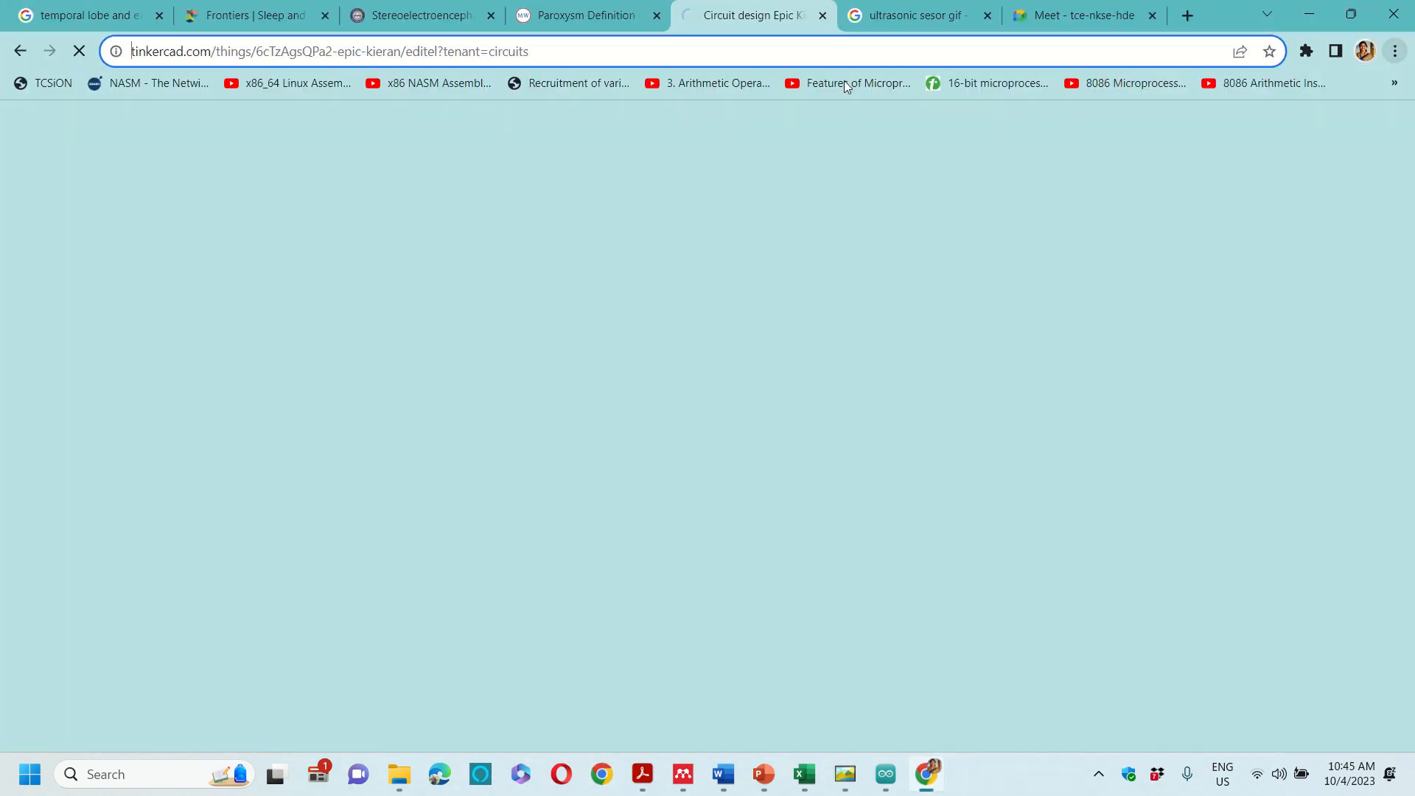
Rejoin the Google Meet call with the camera off and turn the microphone on
click(1047, 24)
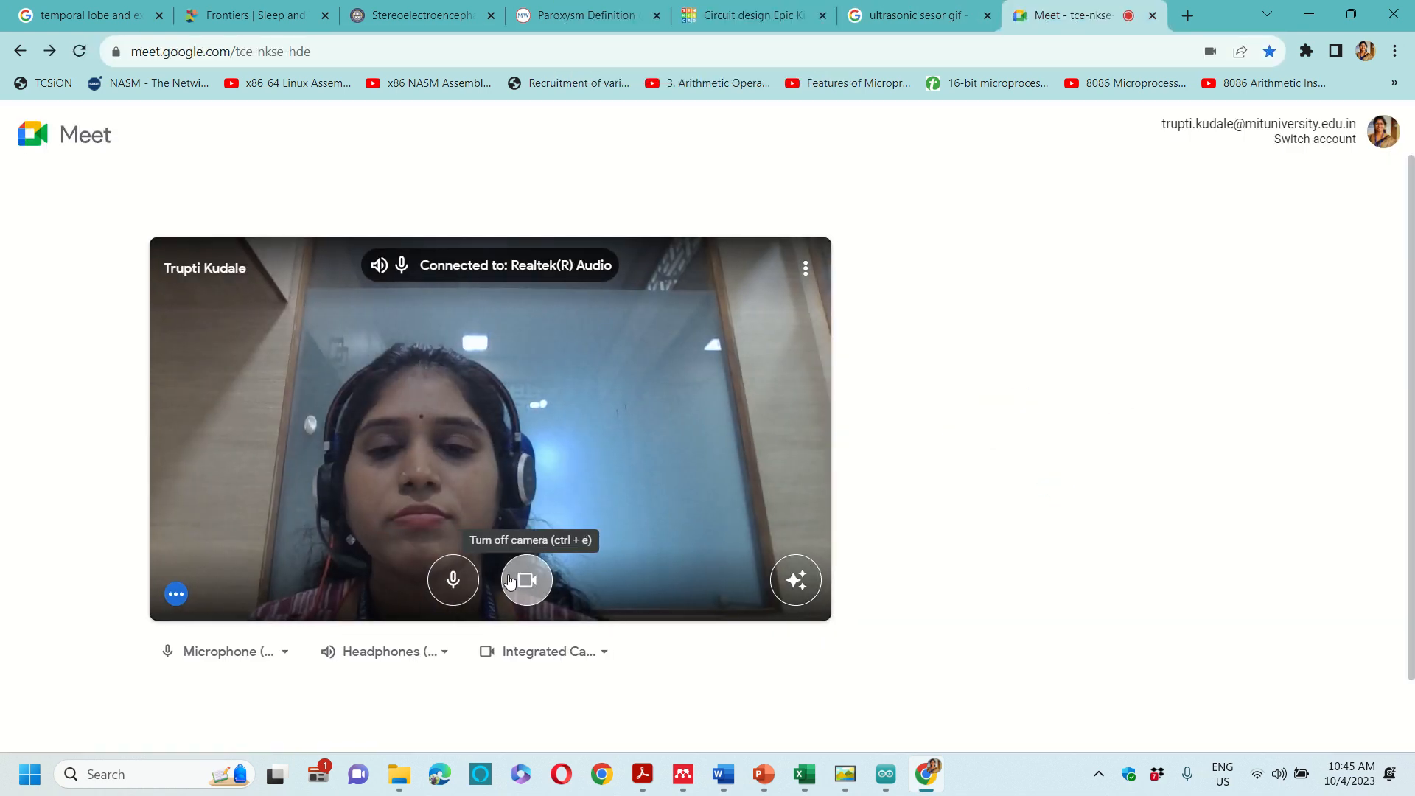
click(526, 580)
click(459, 584)
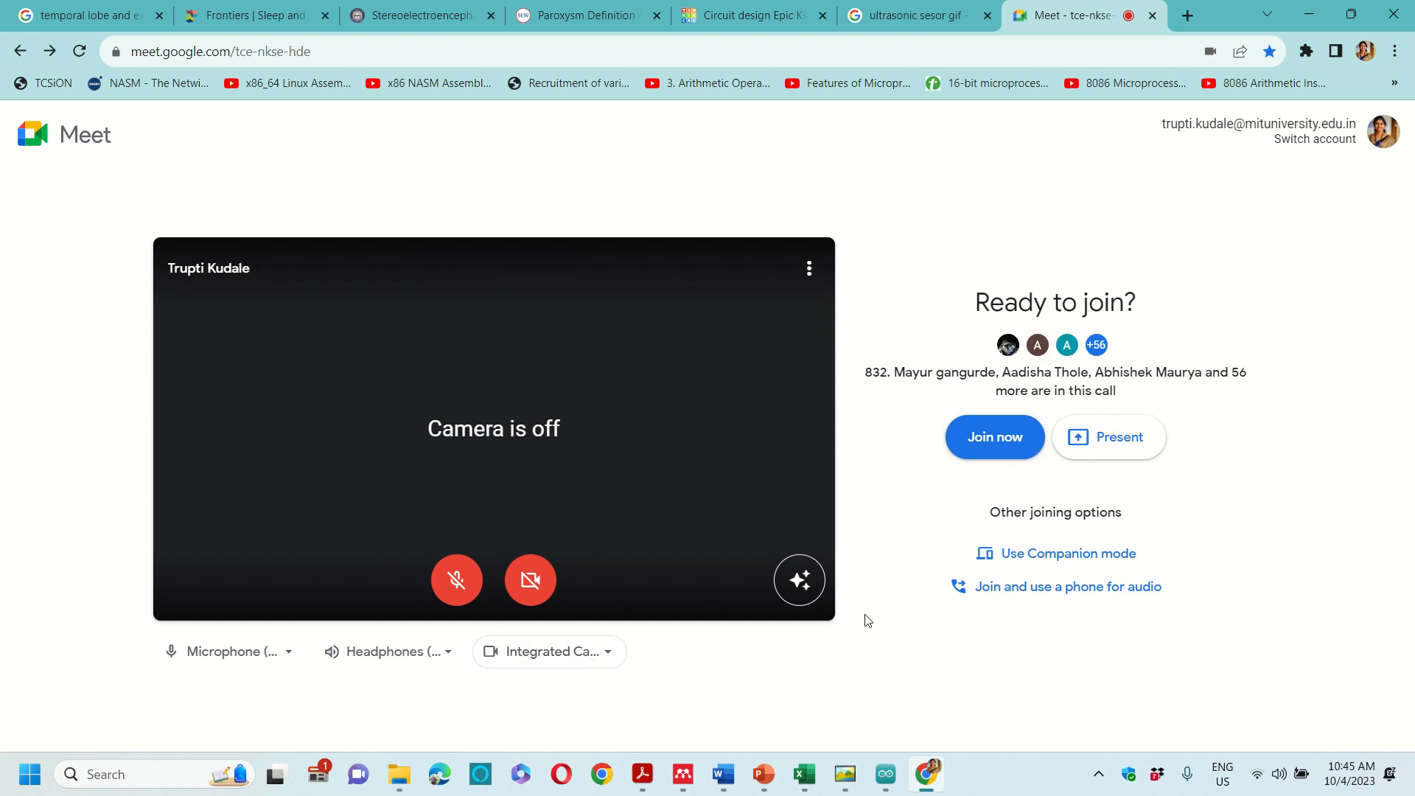
click(1009, 456)
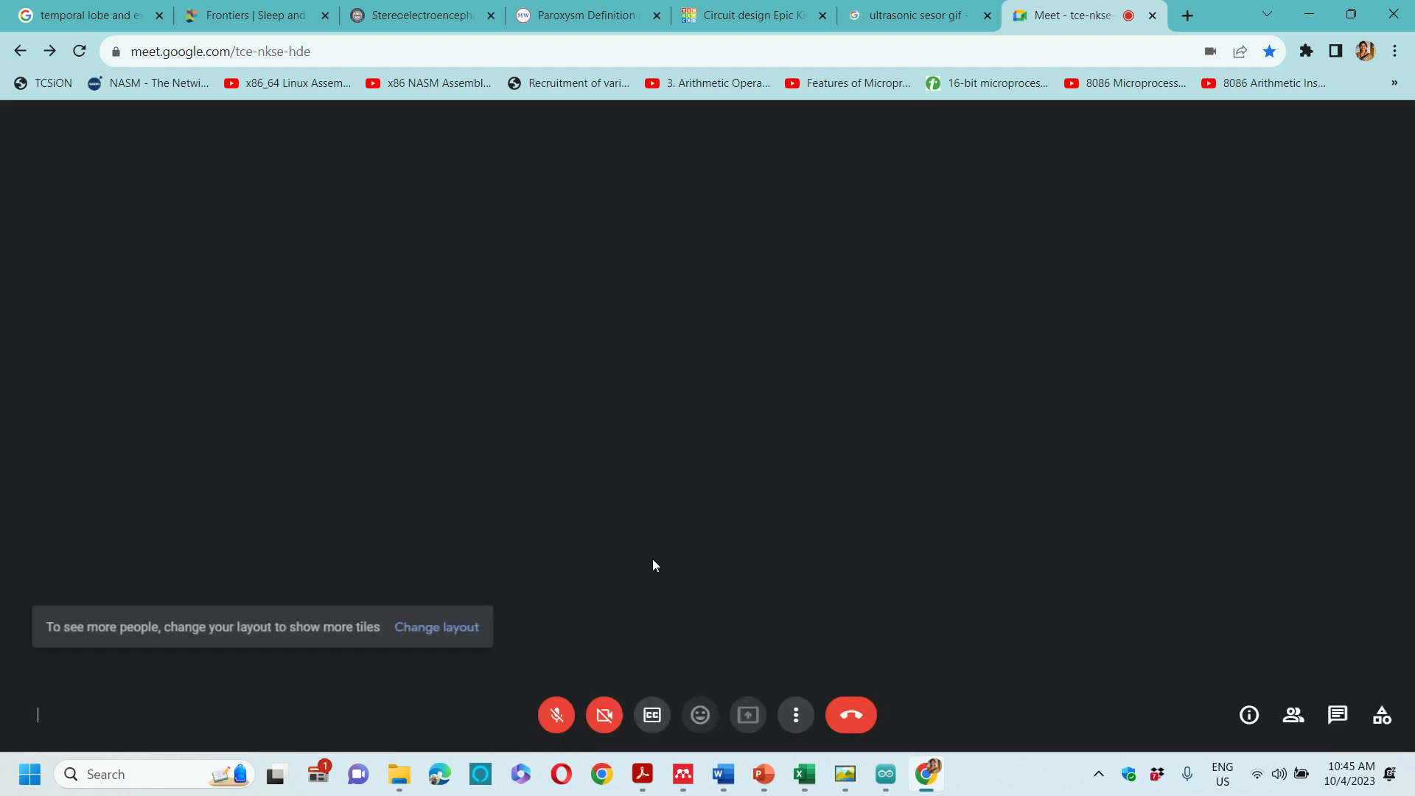
click(534, 719)
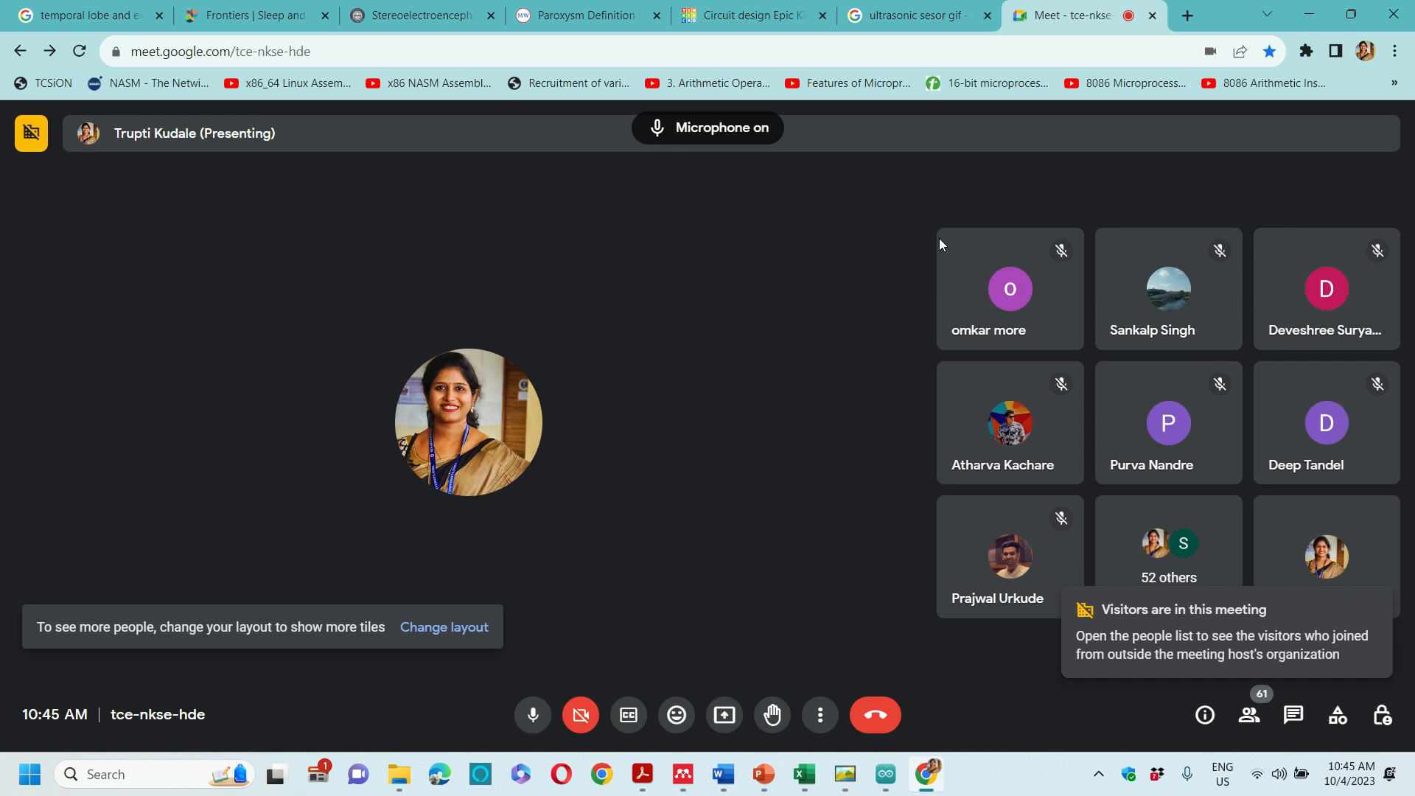
Take over as main presenter in the call and share the Circuit design Epic Kieran Tinkercad browser tab
click(799, 22)
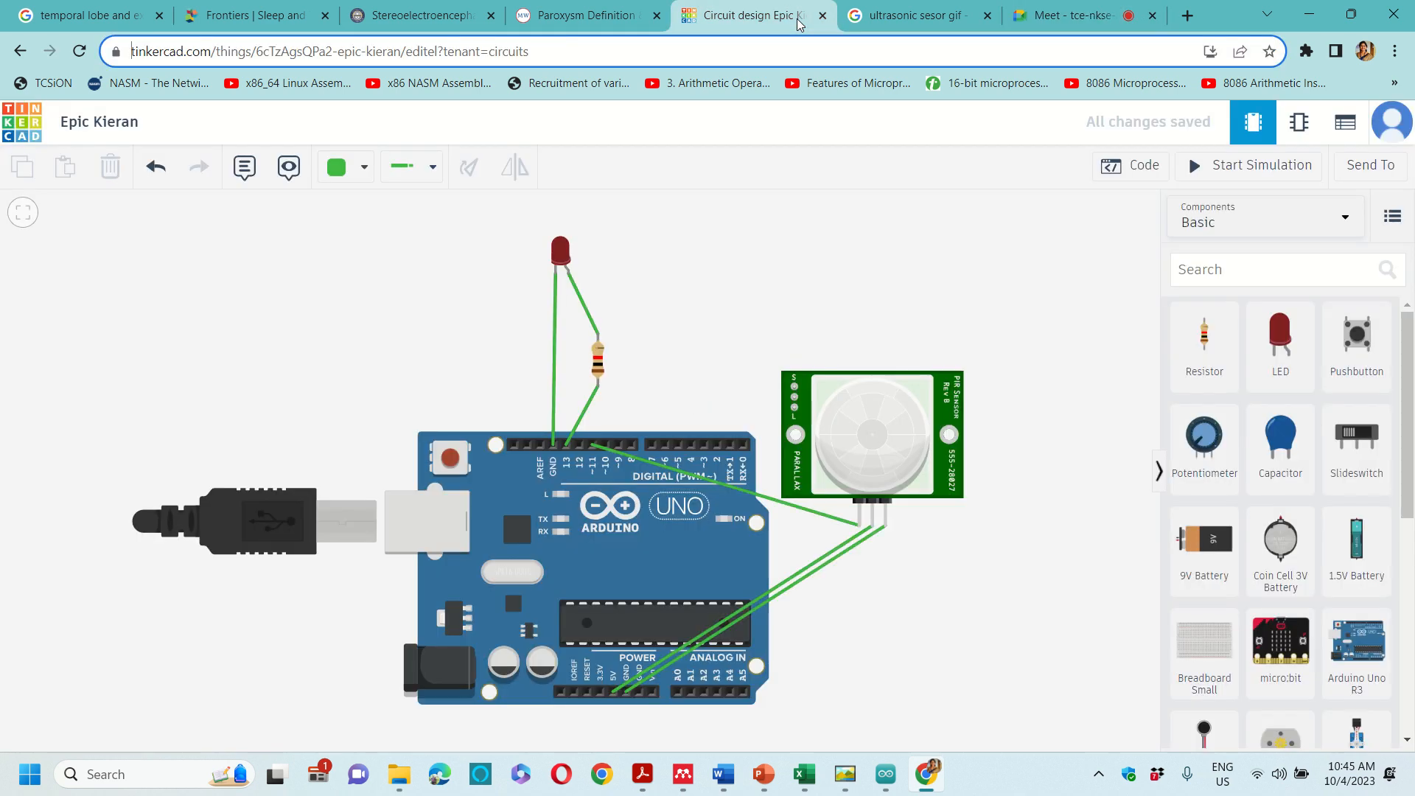
click(1091, 17)
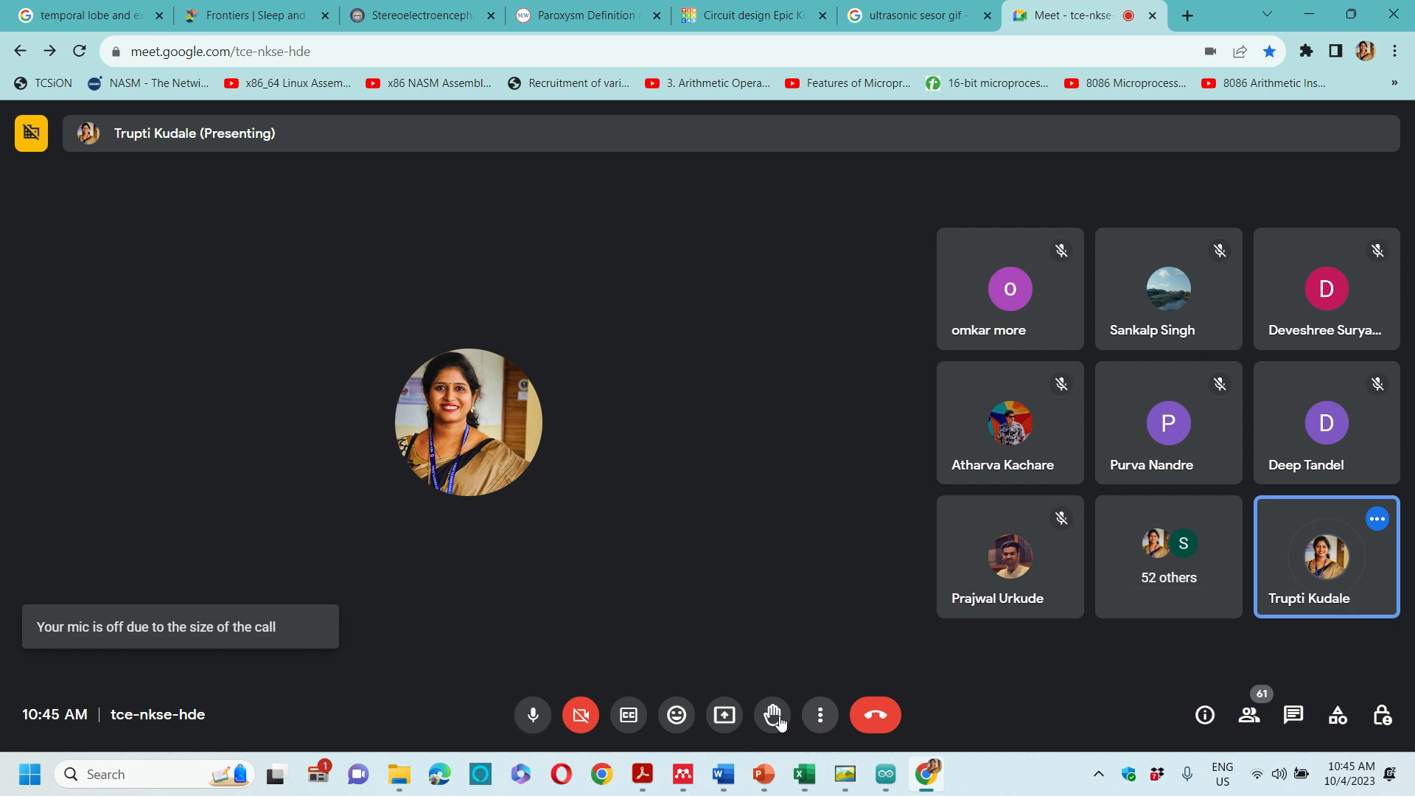
click(725, 715)
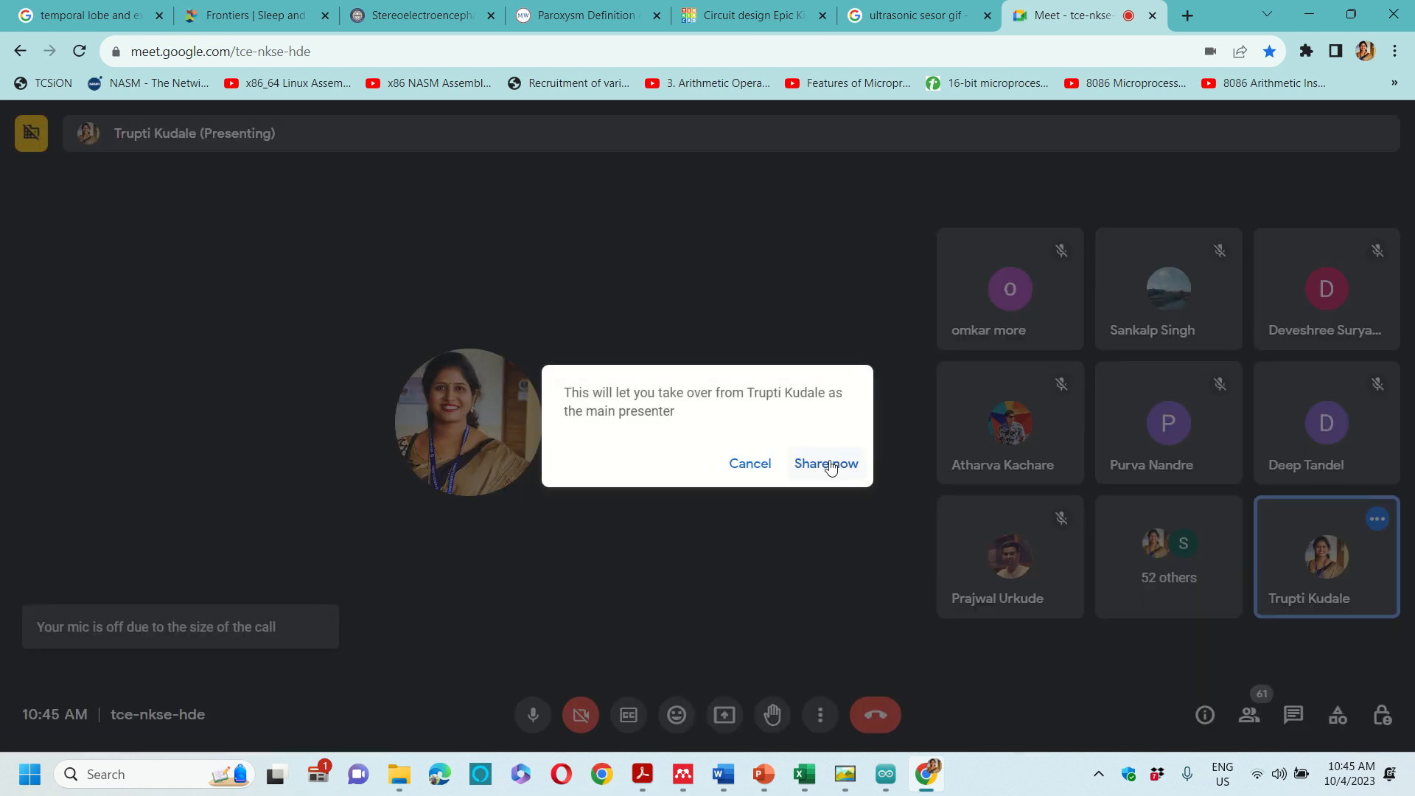
click(828, 464)
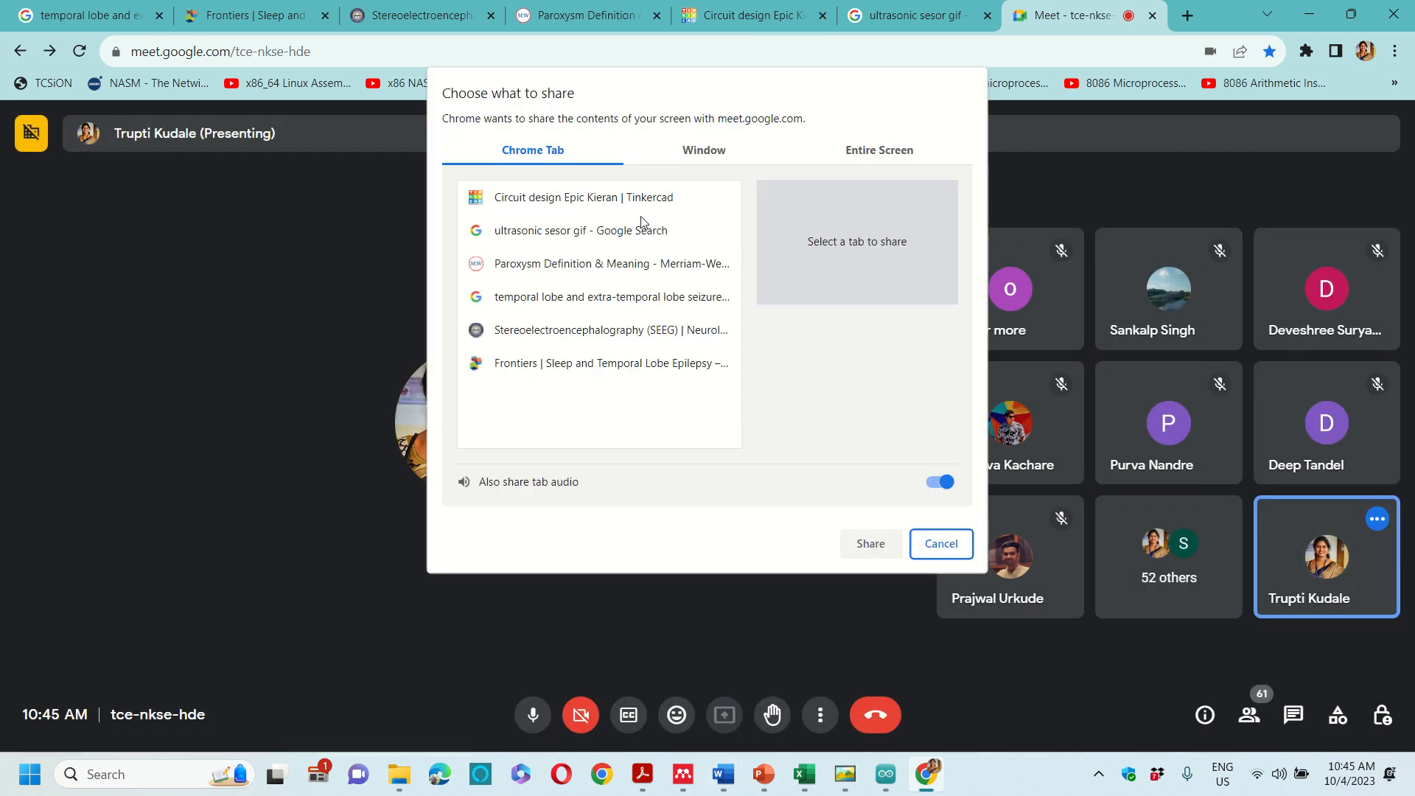
click(646, 206)
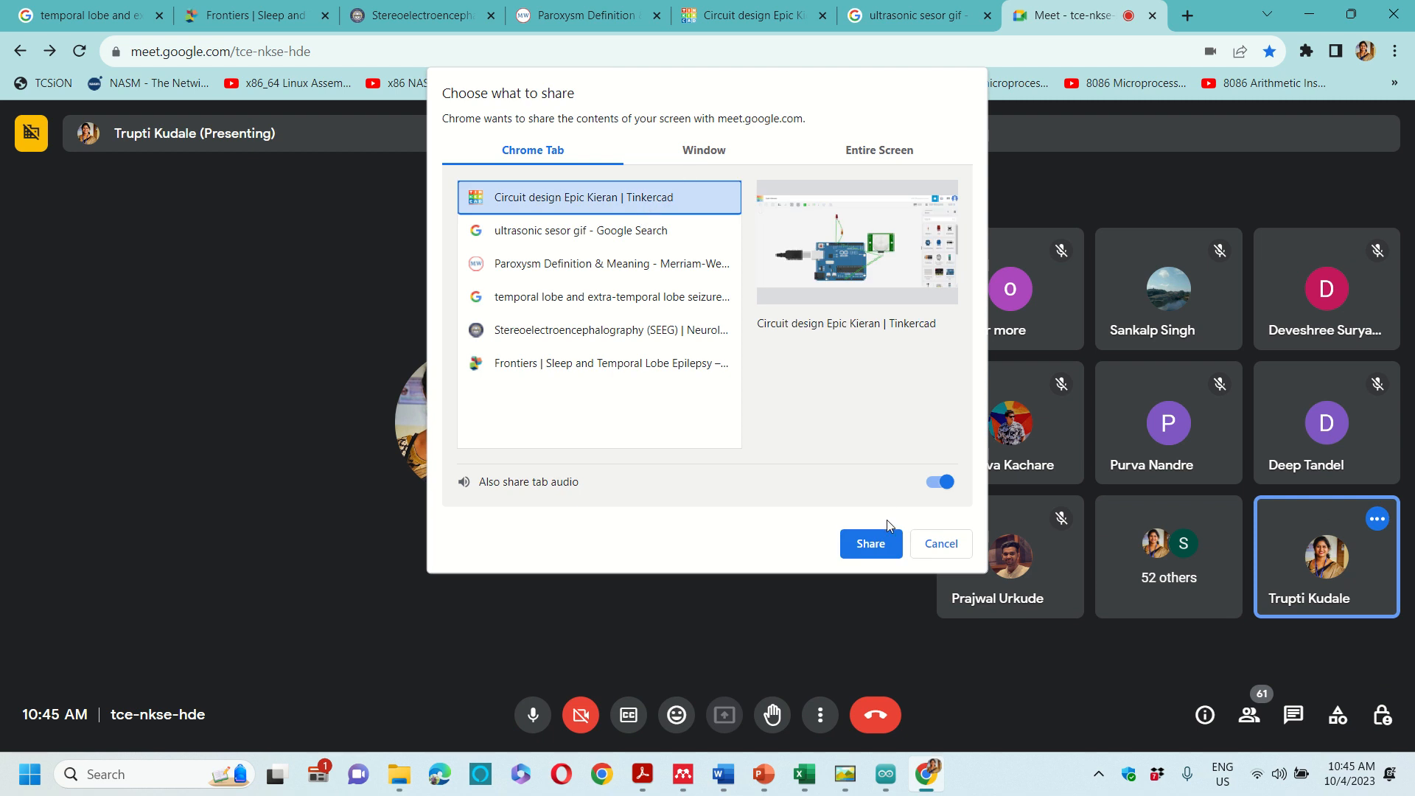
click(872, 544)
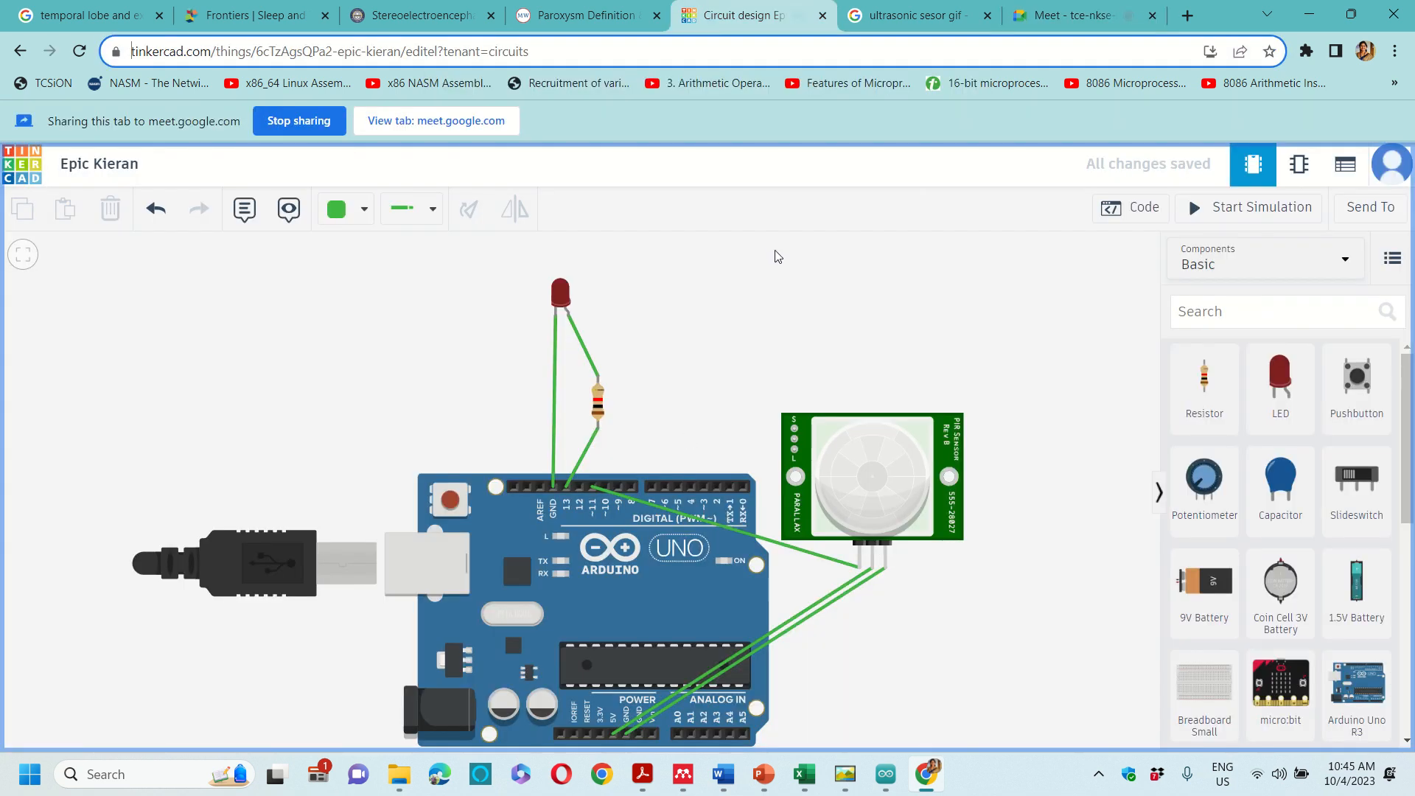
Show the circuit's code and examine the if and else branches that write HIGH or LOW to pin 13
scroll(778, 256, down, 3)
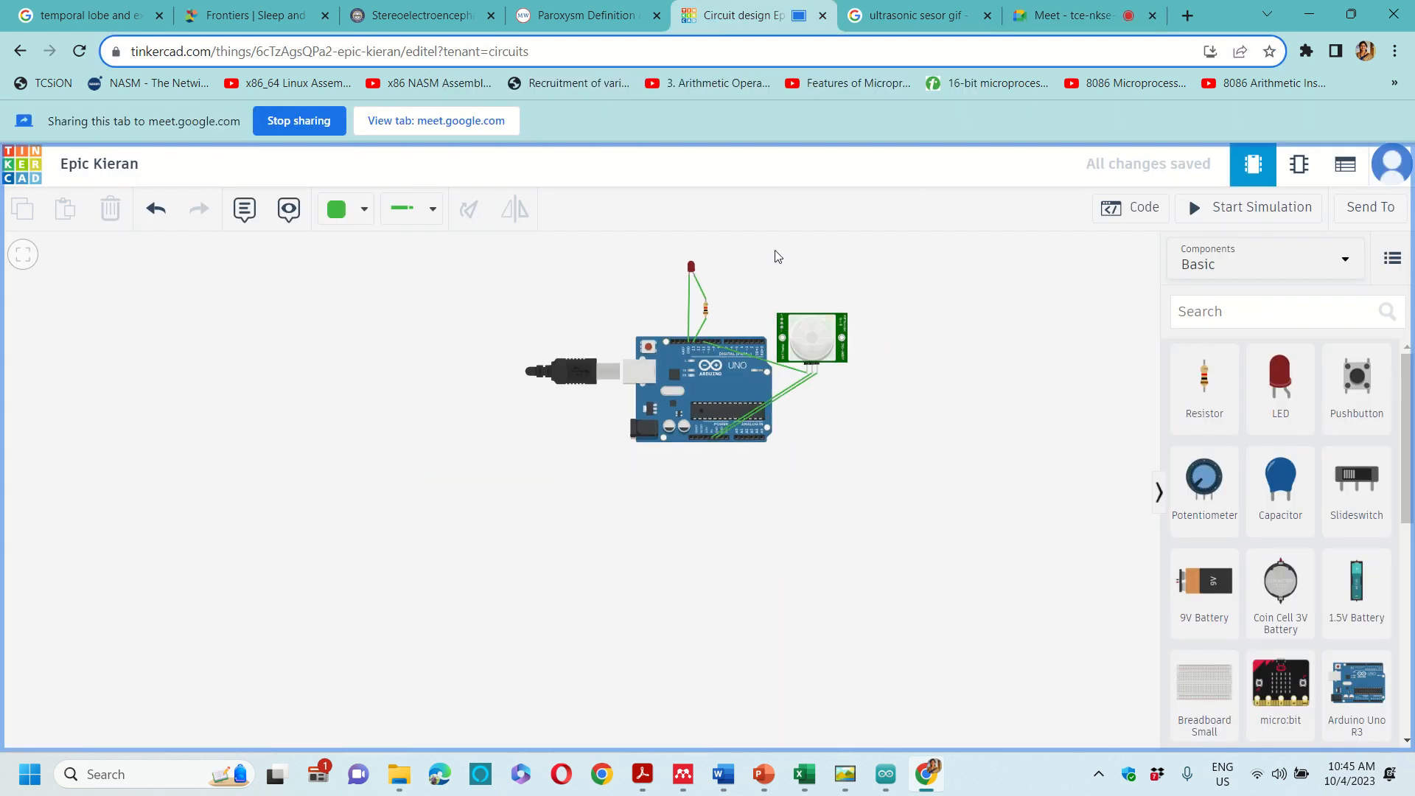
scroll(775, 255, up, 3)
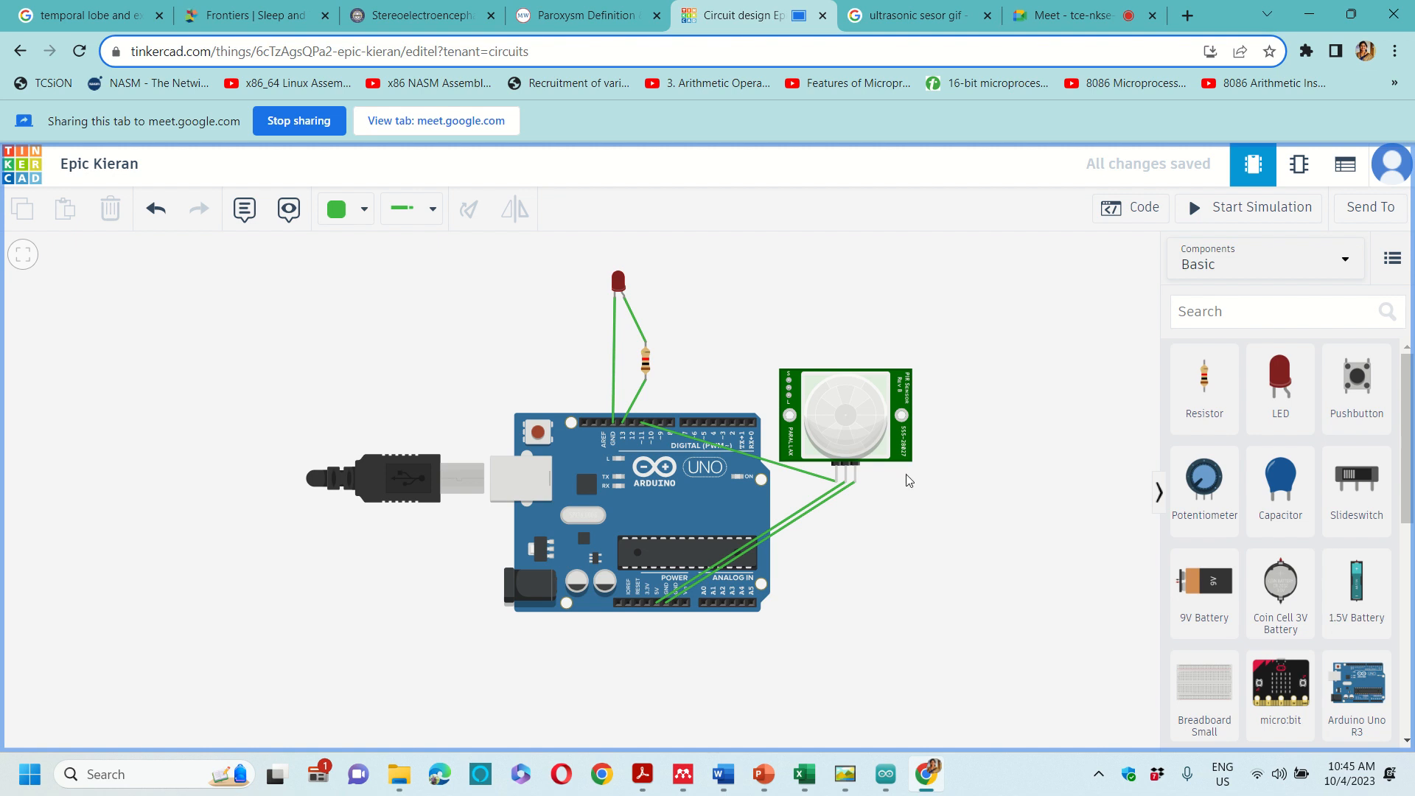
click(1135, 208)
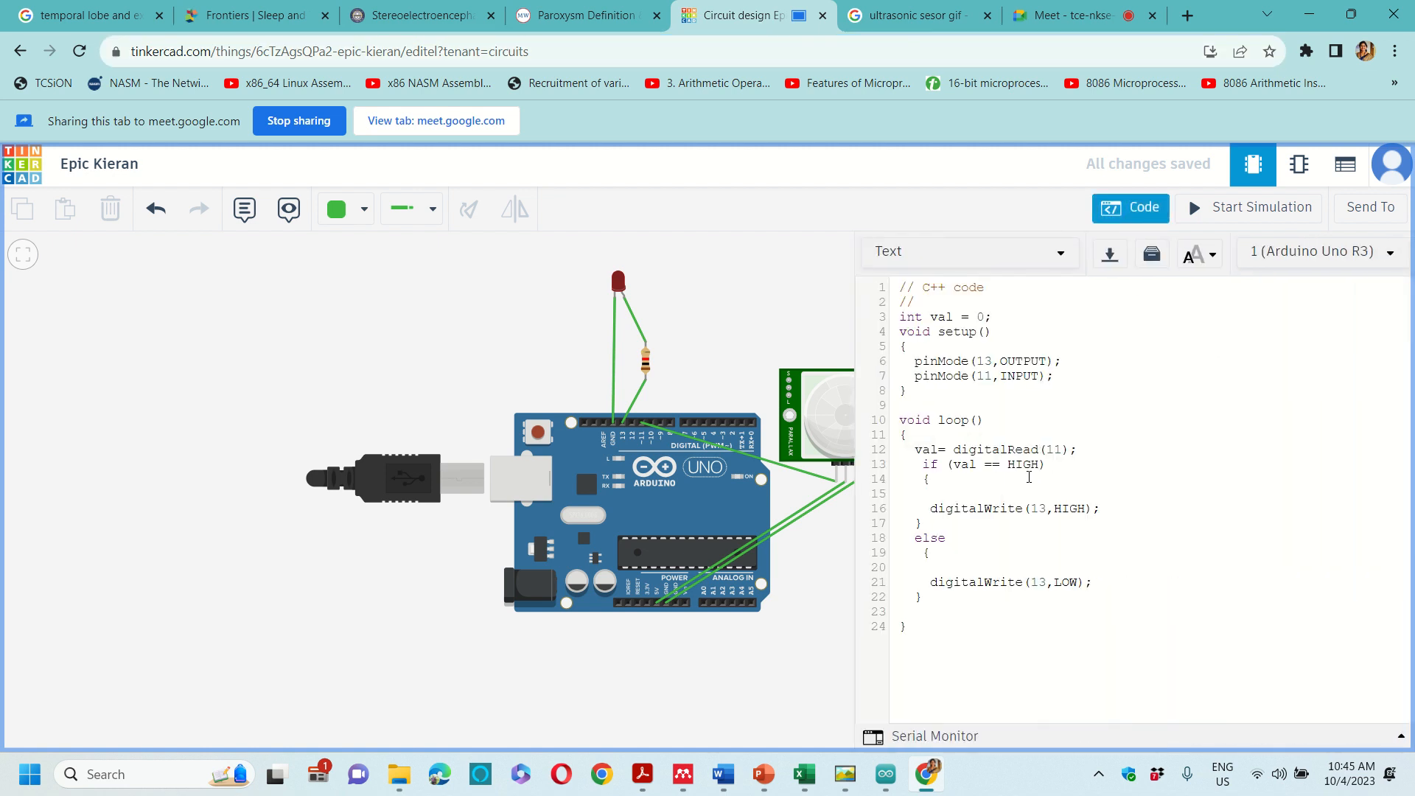
drag(922, 466, 1052, 469)
drag(930, 524, 903, 511)
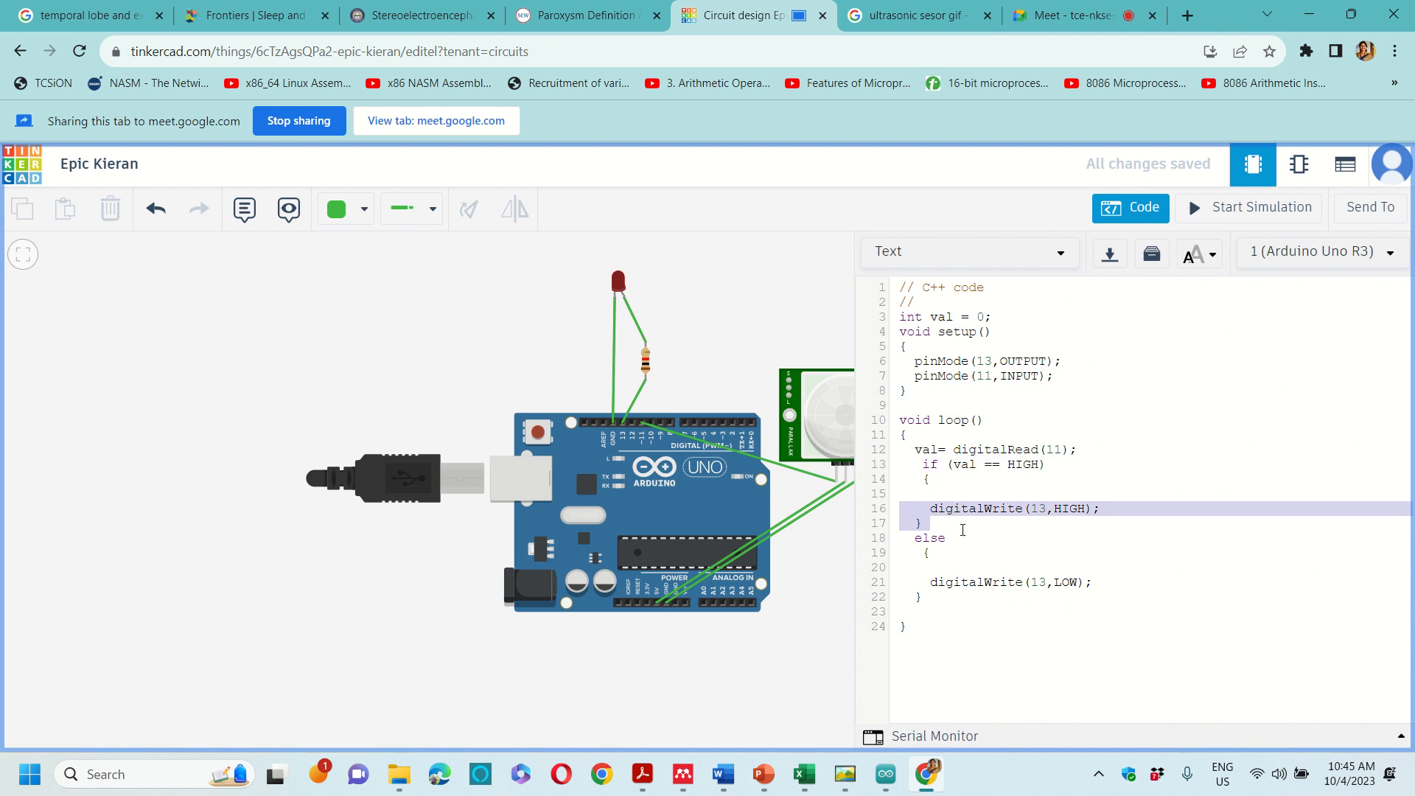
click(962, 530)
mouse_move(1108, 573)
mouse_down()
mouse_move(957, 591)
mouse_move(1106, 586)
mouse_up()
click(1108, 586)
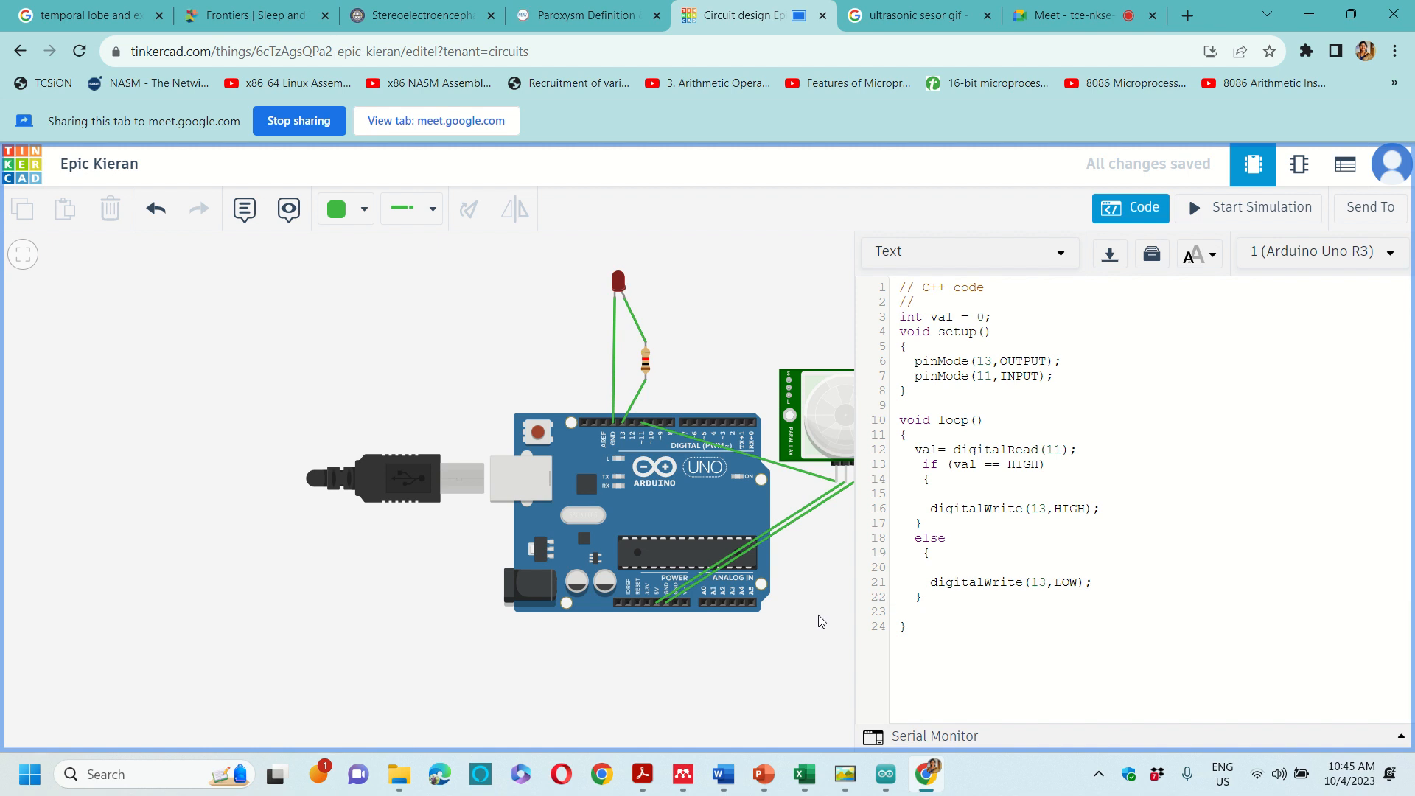
Hide the code, start the simulation and select the PIR sensor to show its detection area
click(1143, 210)
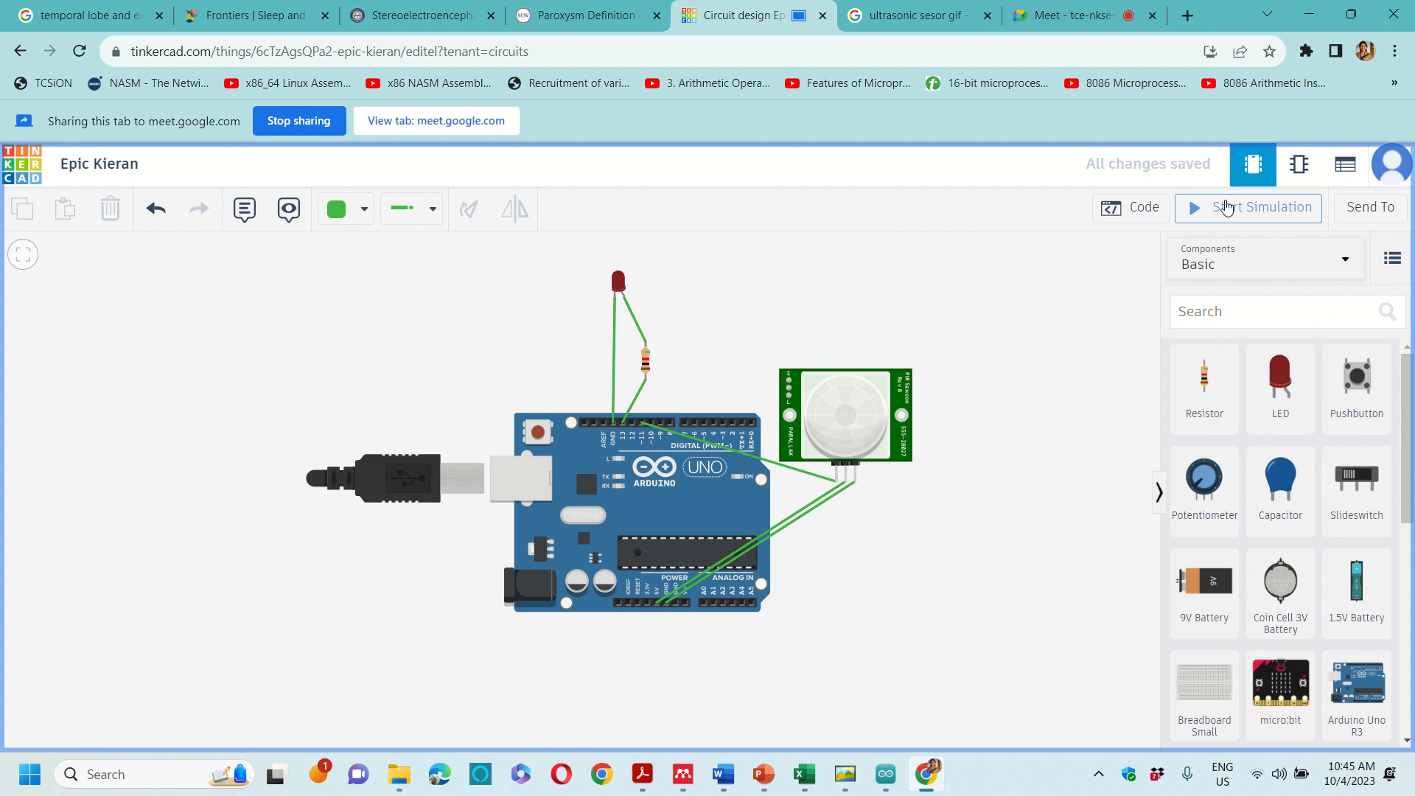
click(1226, 208)
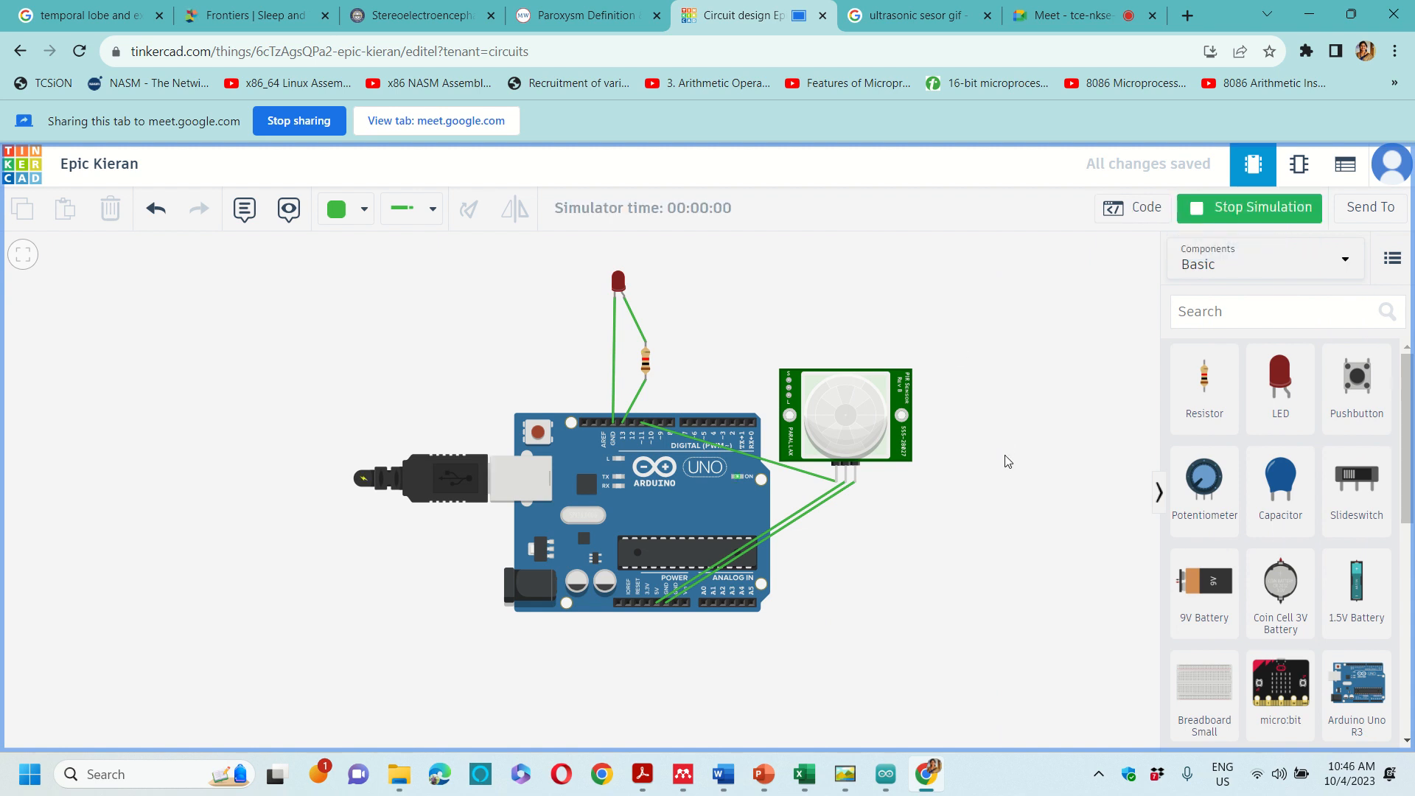
click(848, 428)
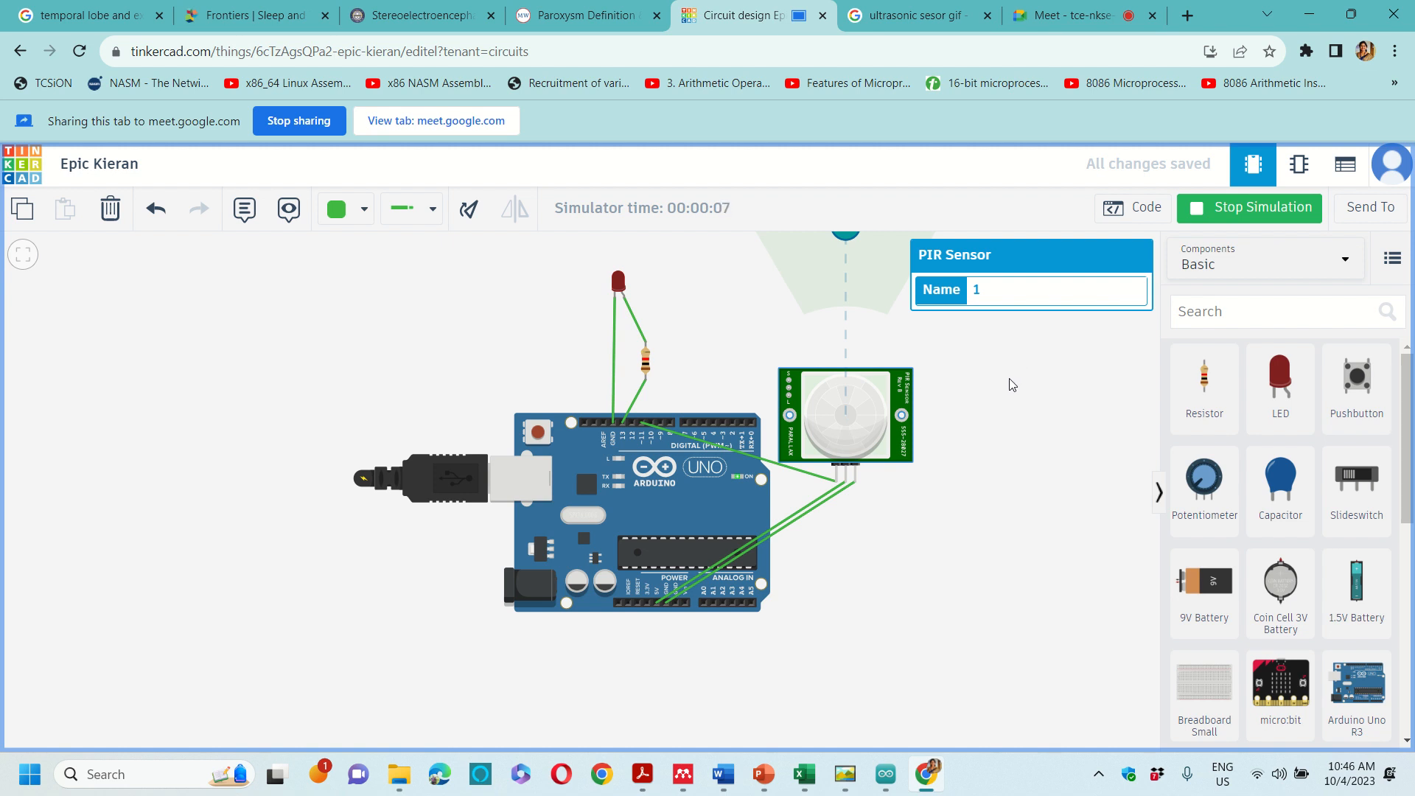
Reframe the workspace so the whole circuit and the selected PIR sensor's full detection area are in view
scroll(1013, 384, down, 5)
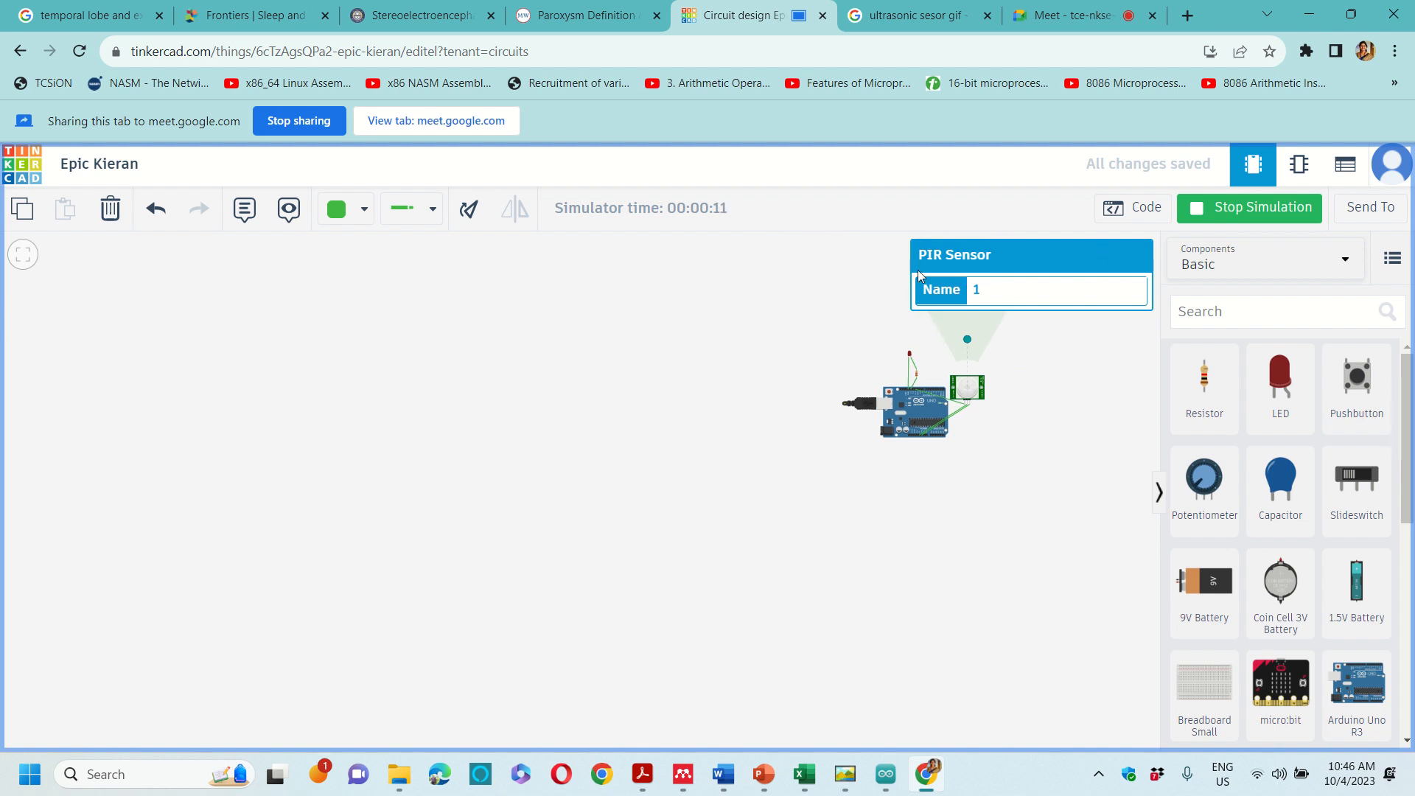
click(933, 407)
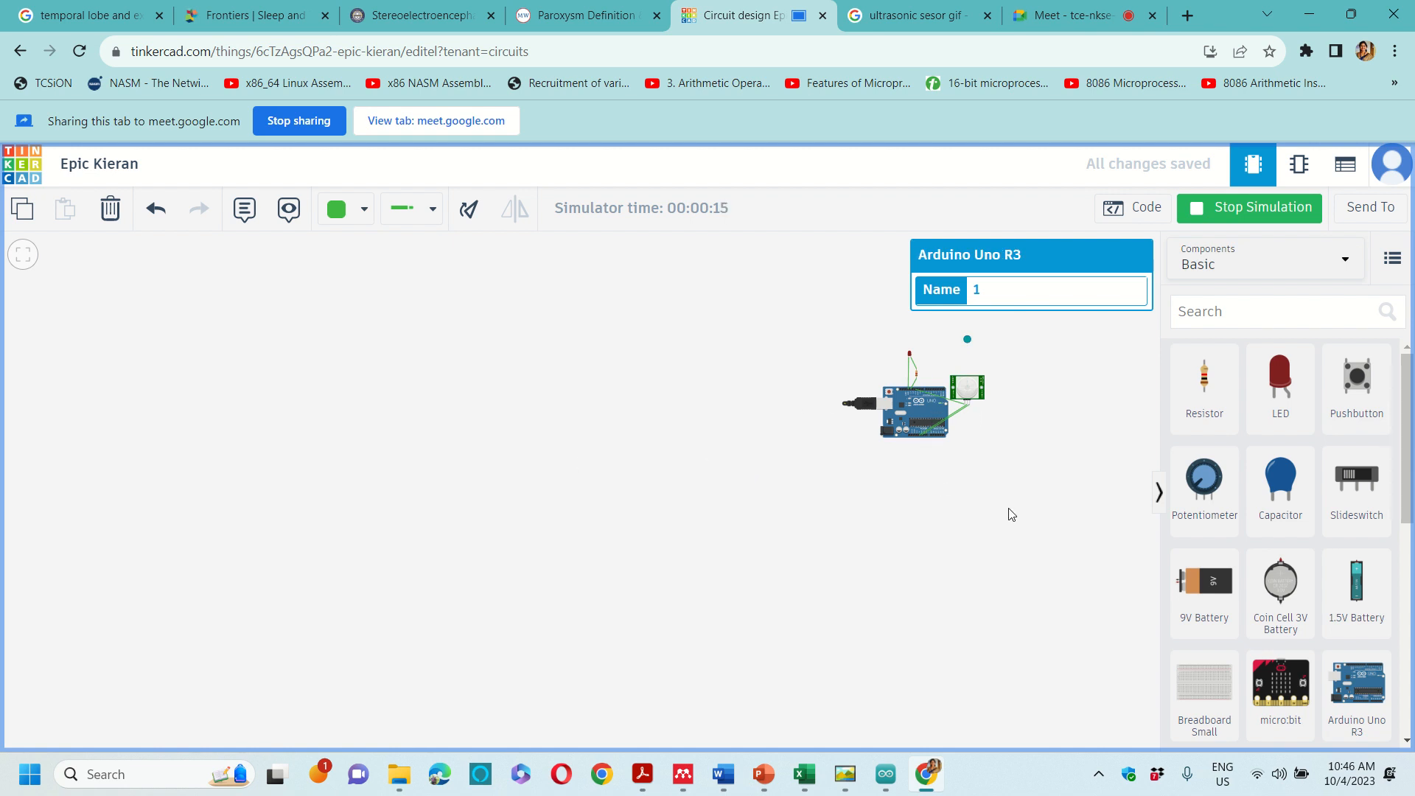
scroll(1011, 513, up, 5)
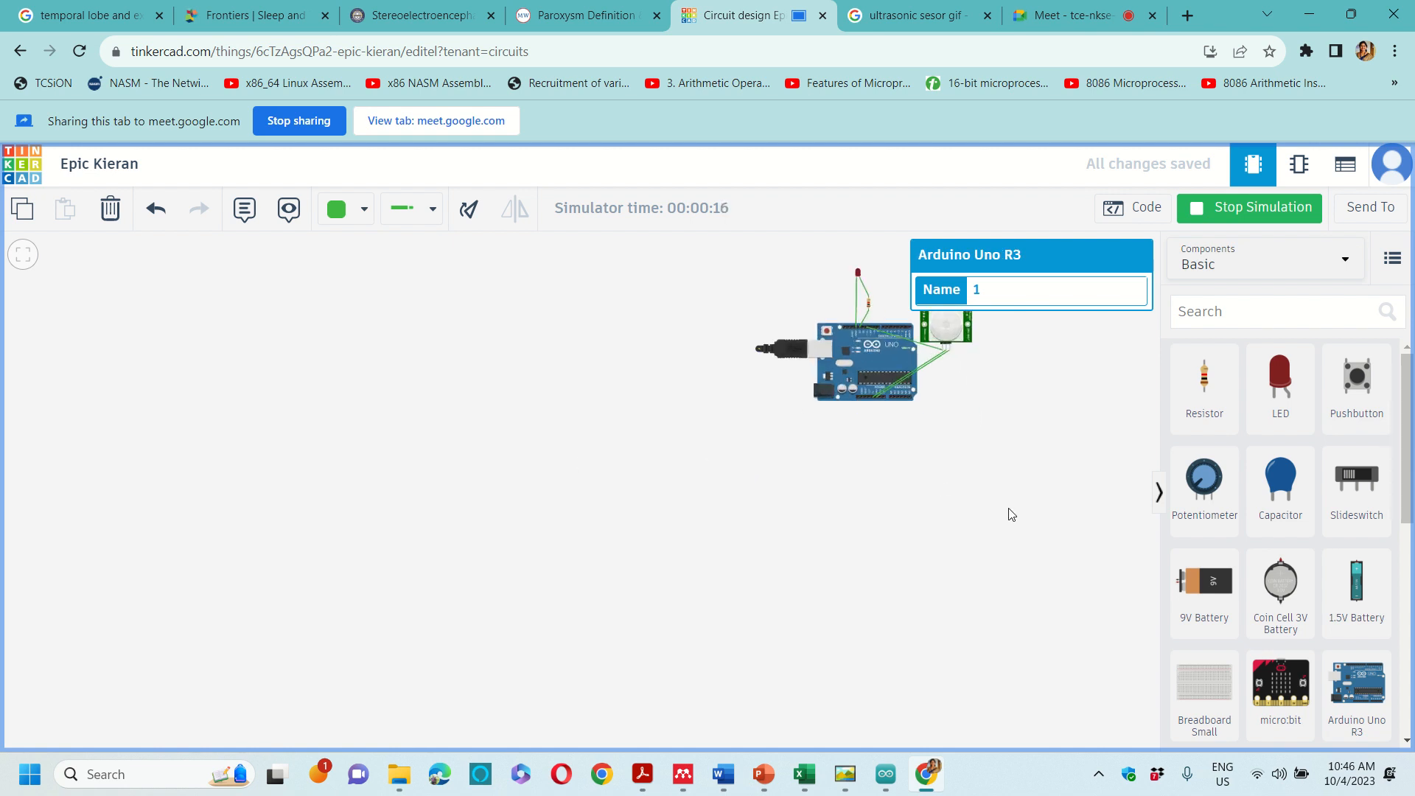
click(877, 472)
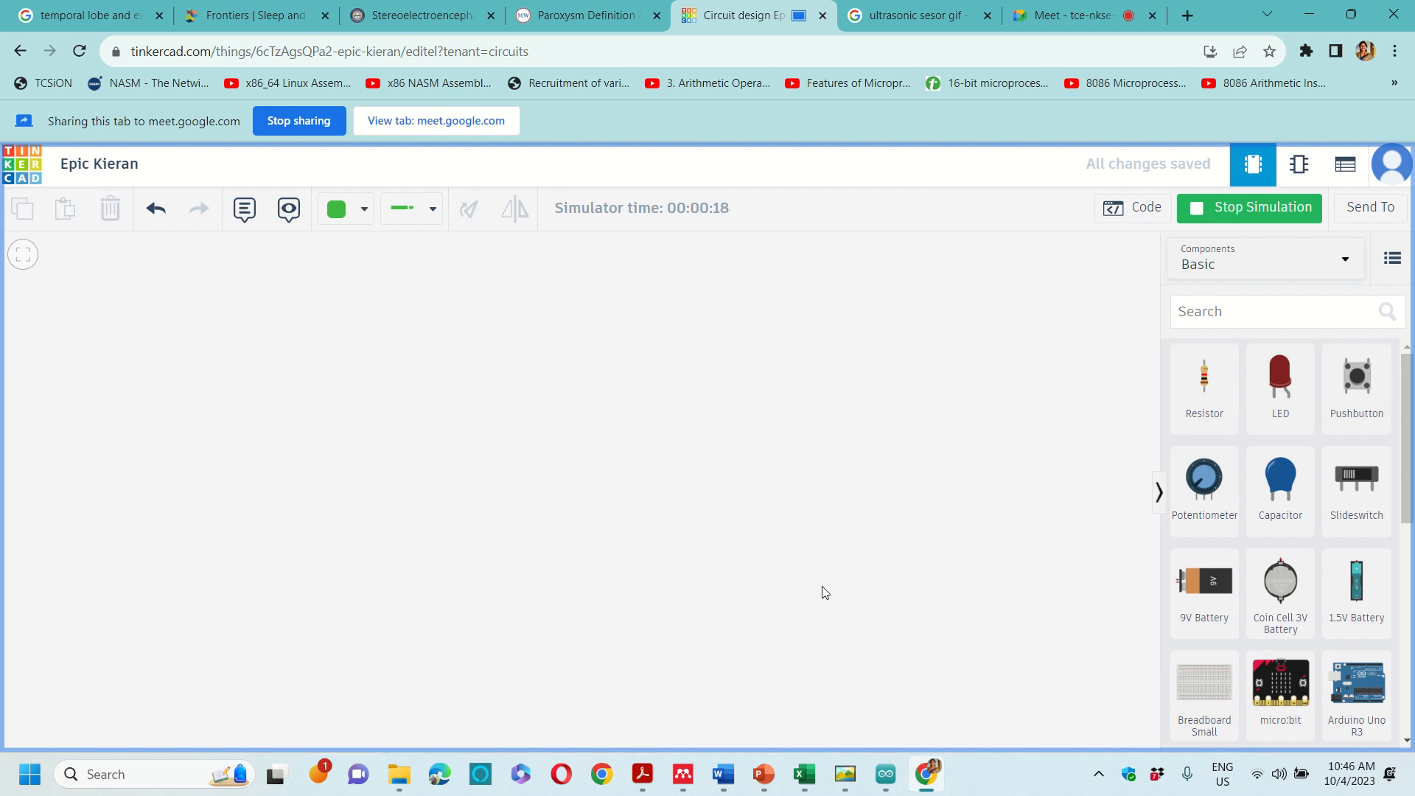
scroll(825, 593, down, 5)
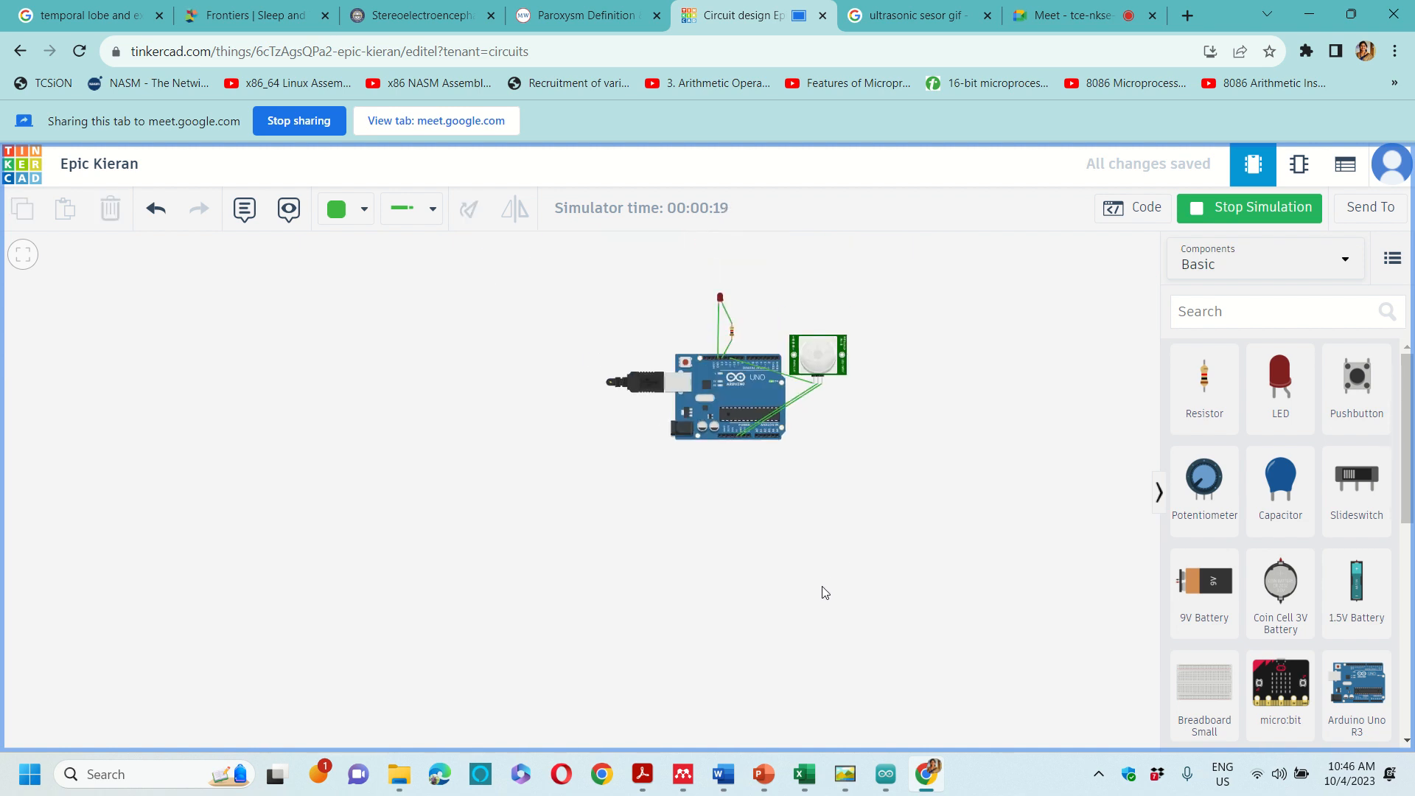
click(750, 418)
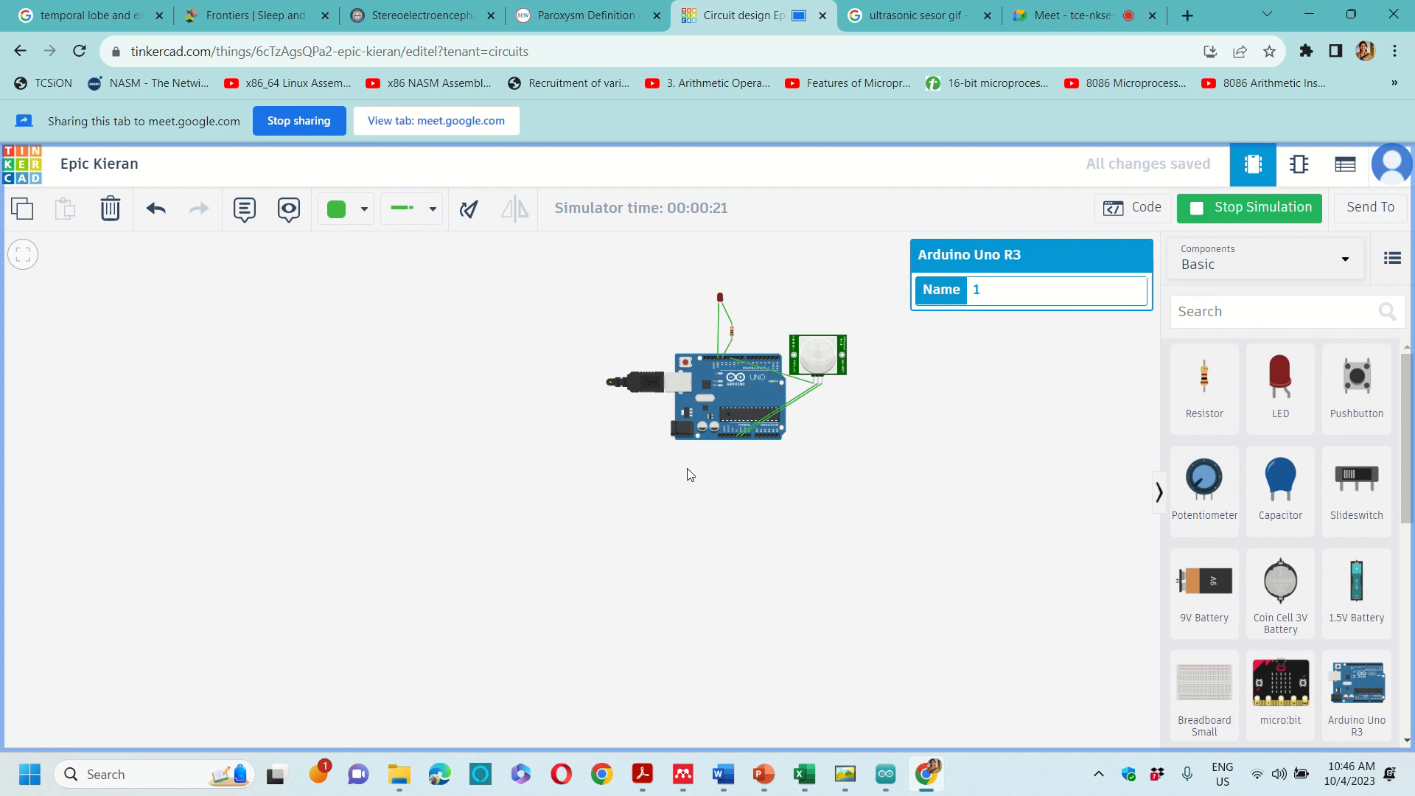
scroll(690, 474, up, 1)
scroll(690, 474, up, 3)
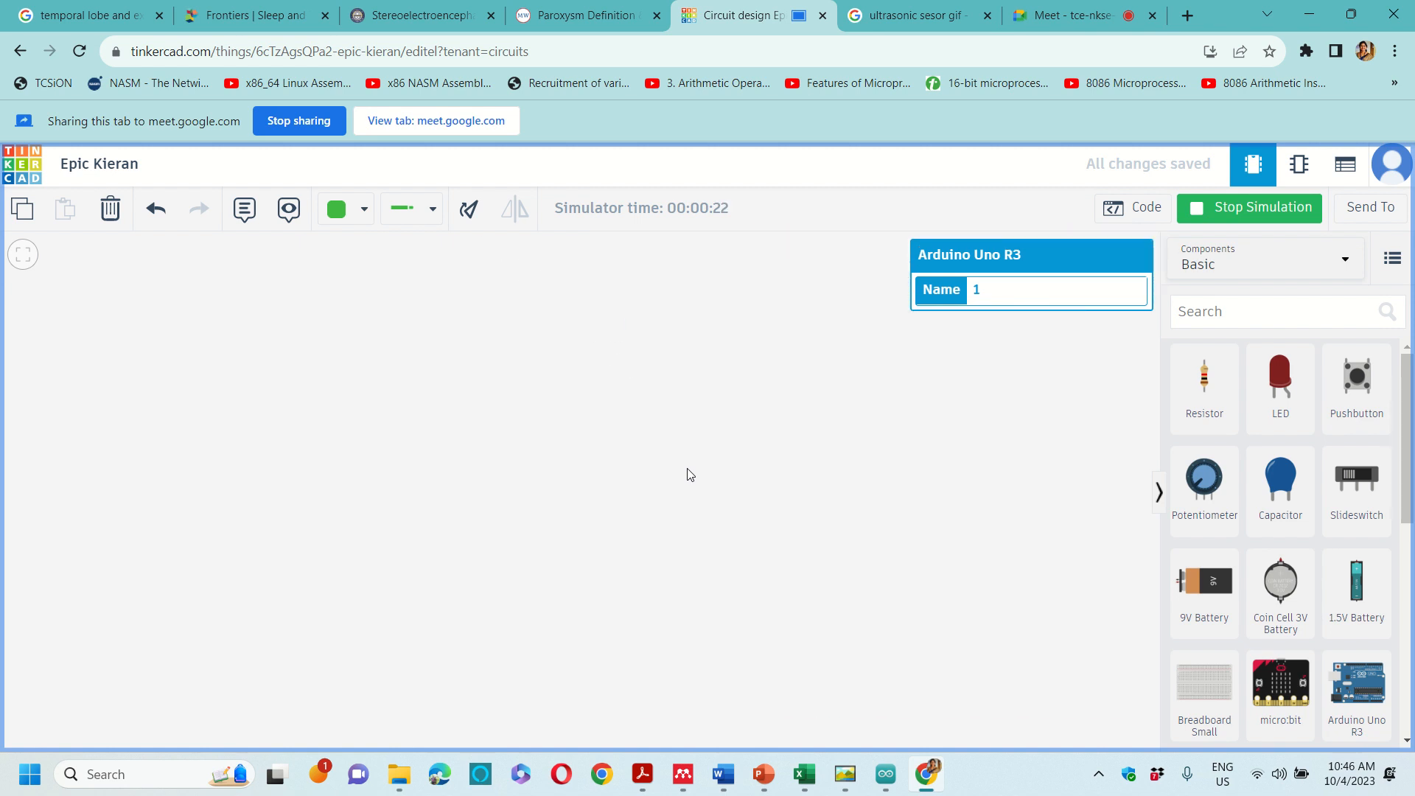
scroll(690, 474, down, 1)
scroll(690, 474, down, 4)
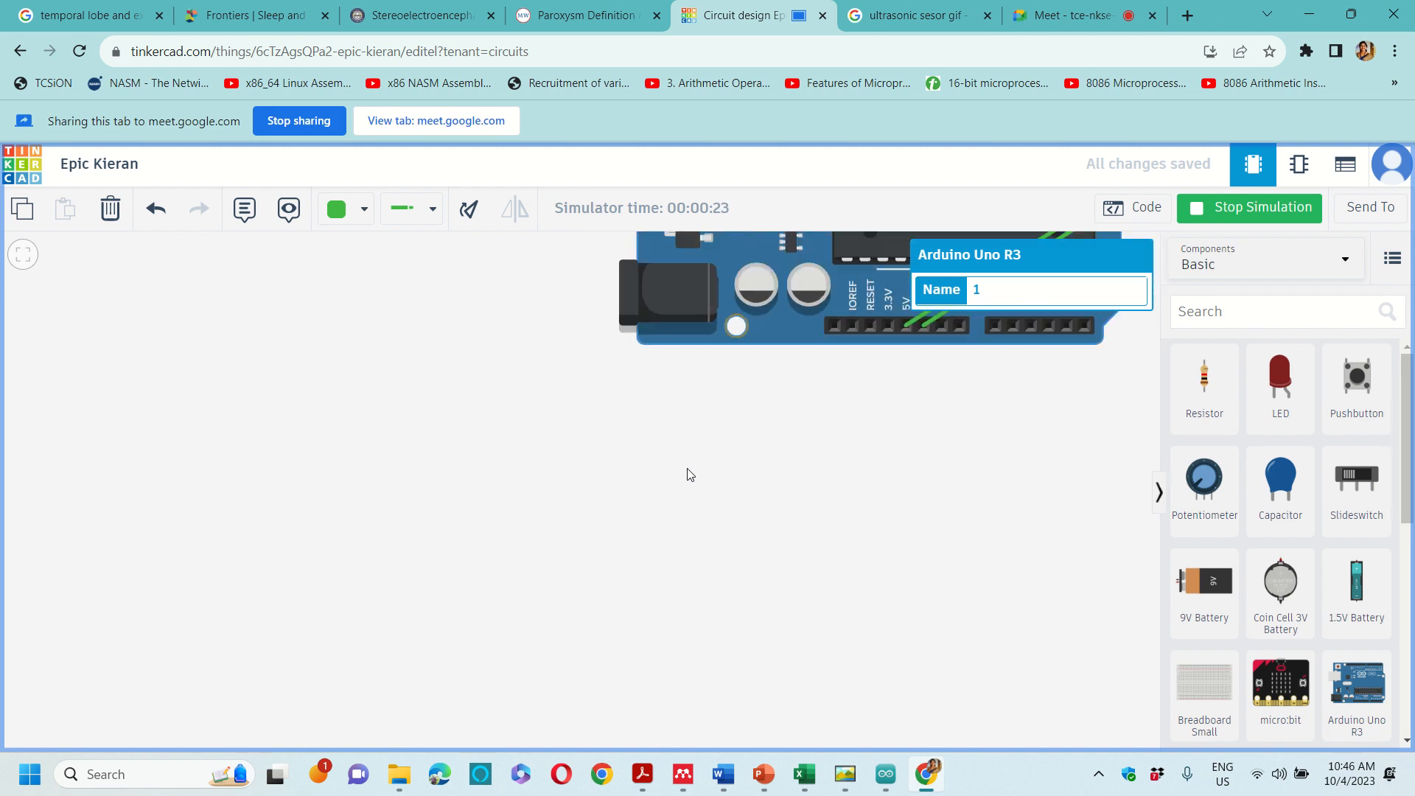
scroll(690, 474, down, 4)
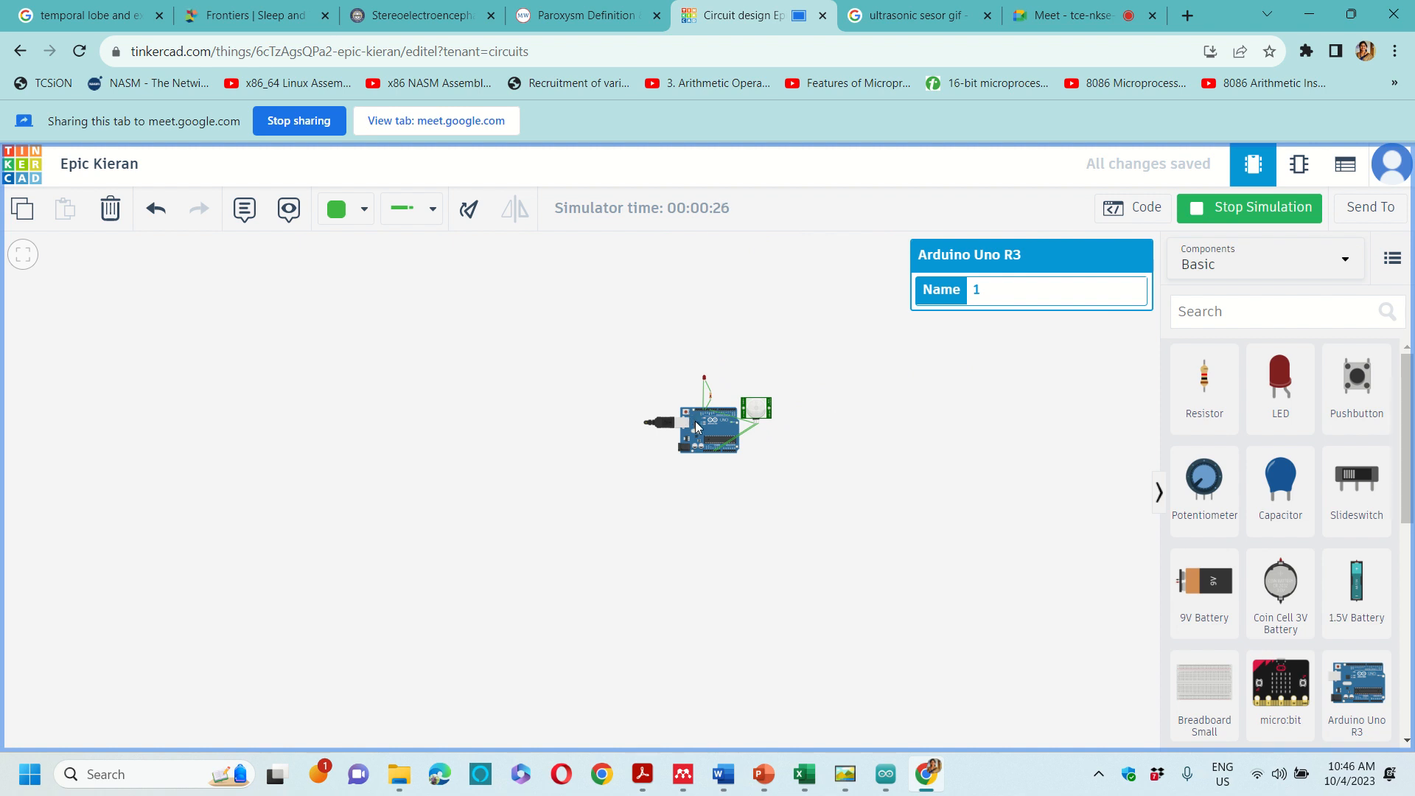
click(401, 558)
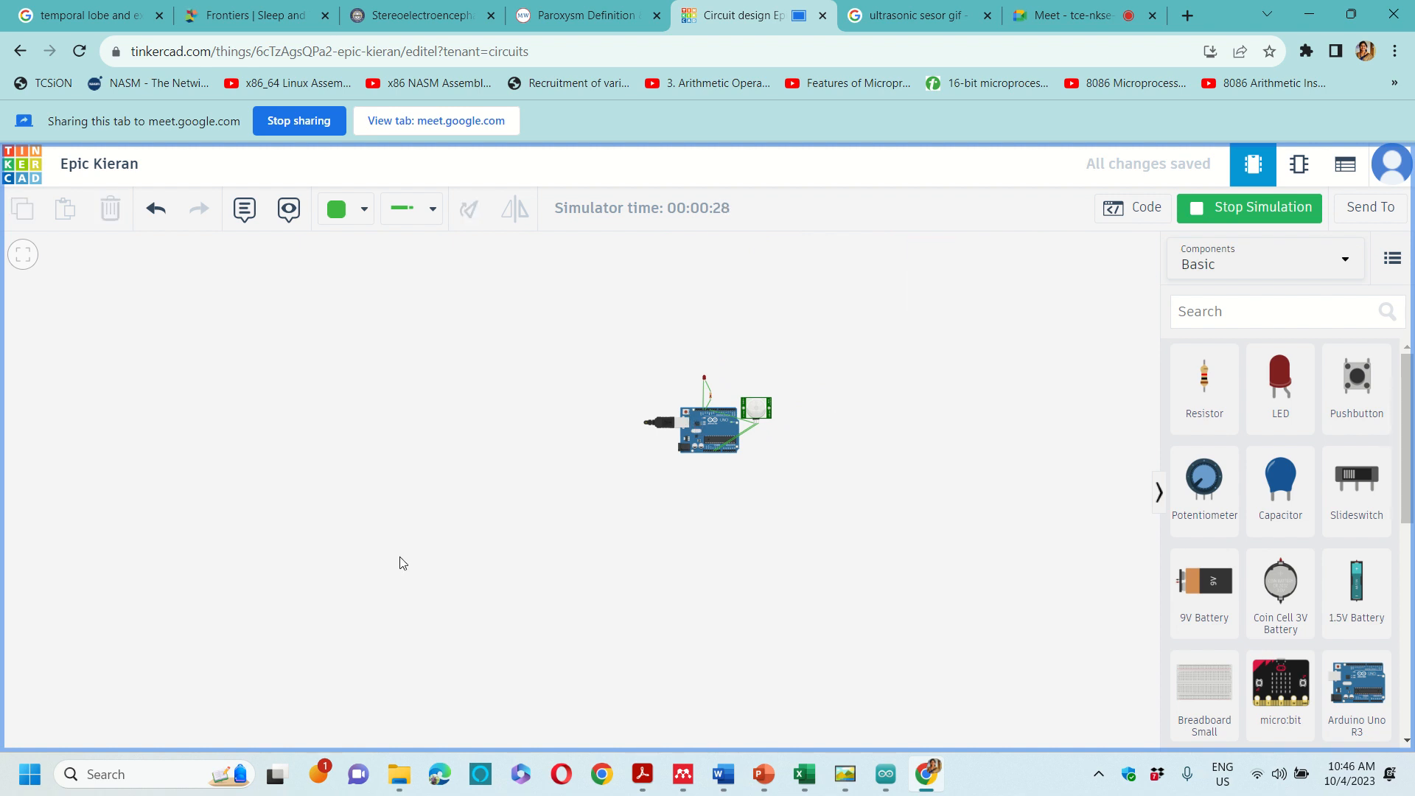
scroll(401, 558, up, 2)
scroll(400, 558, down, 1)
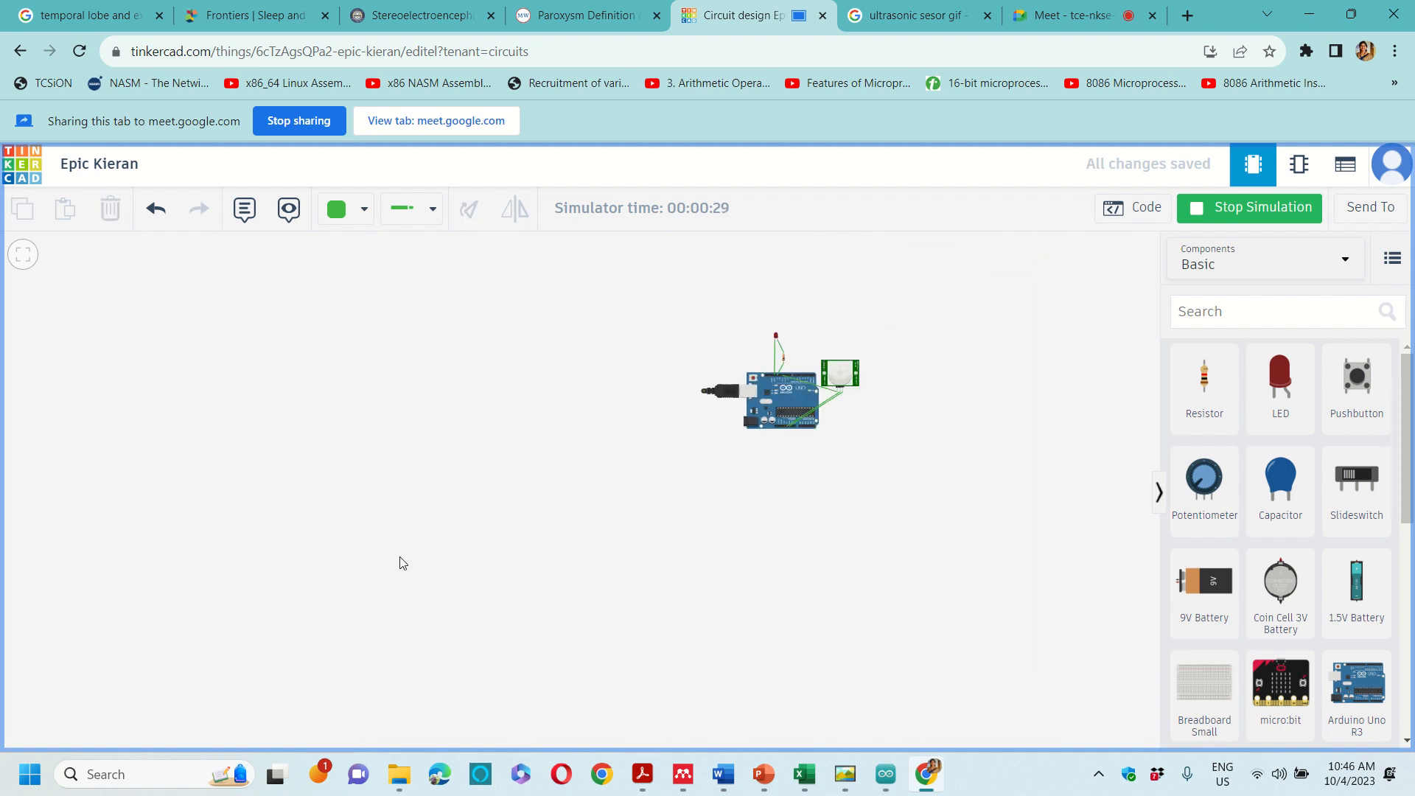
click(778, 399)
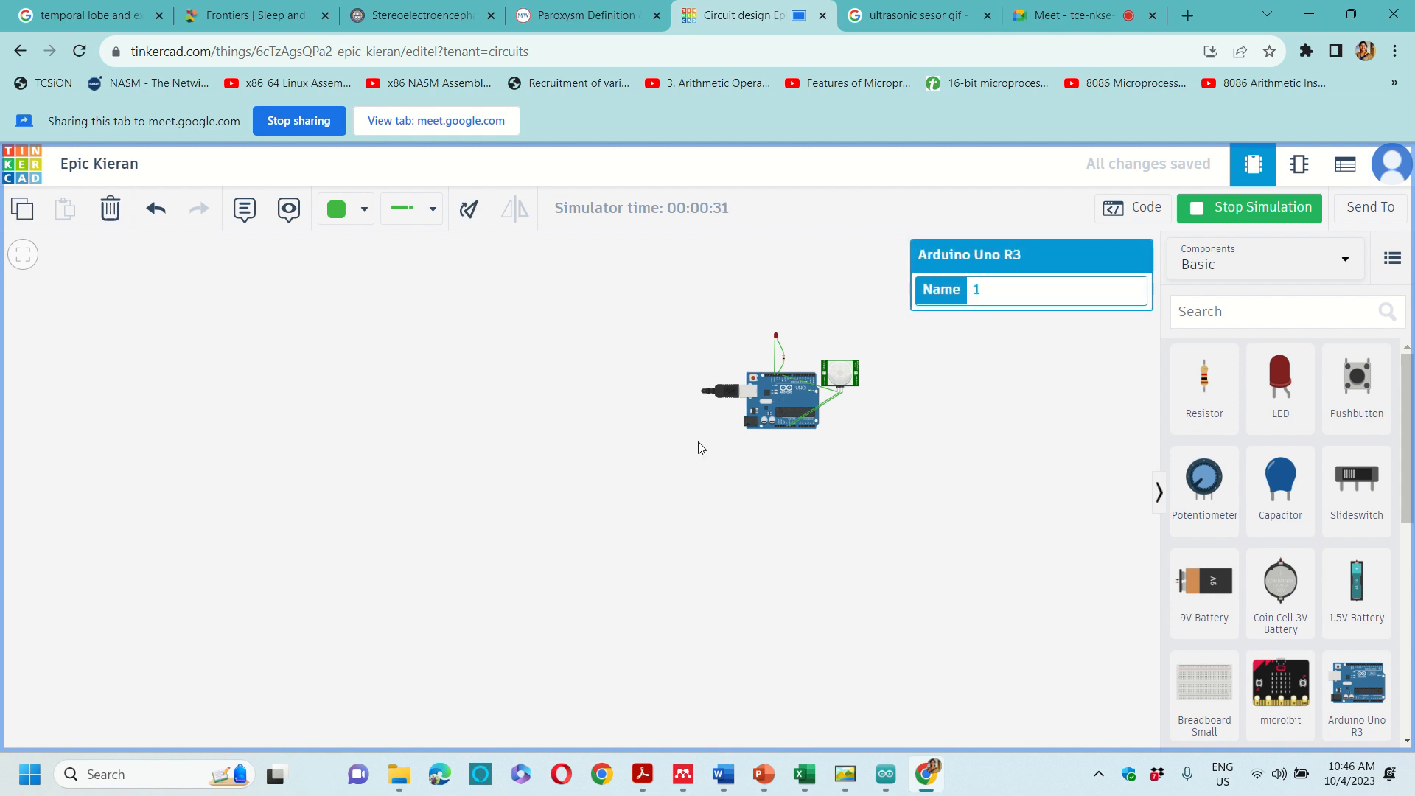
click(844, 386)
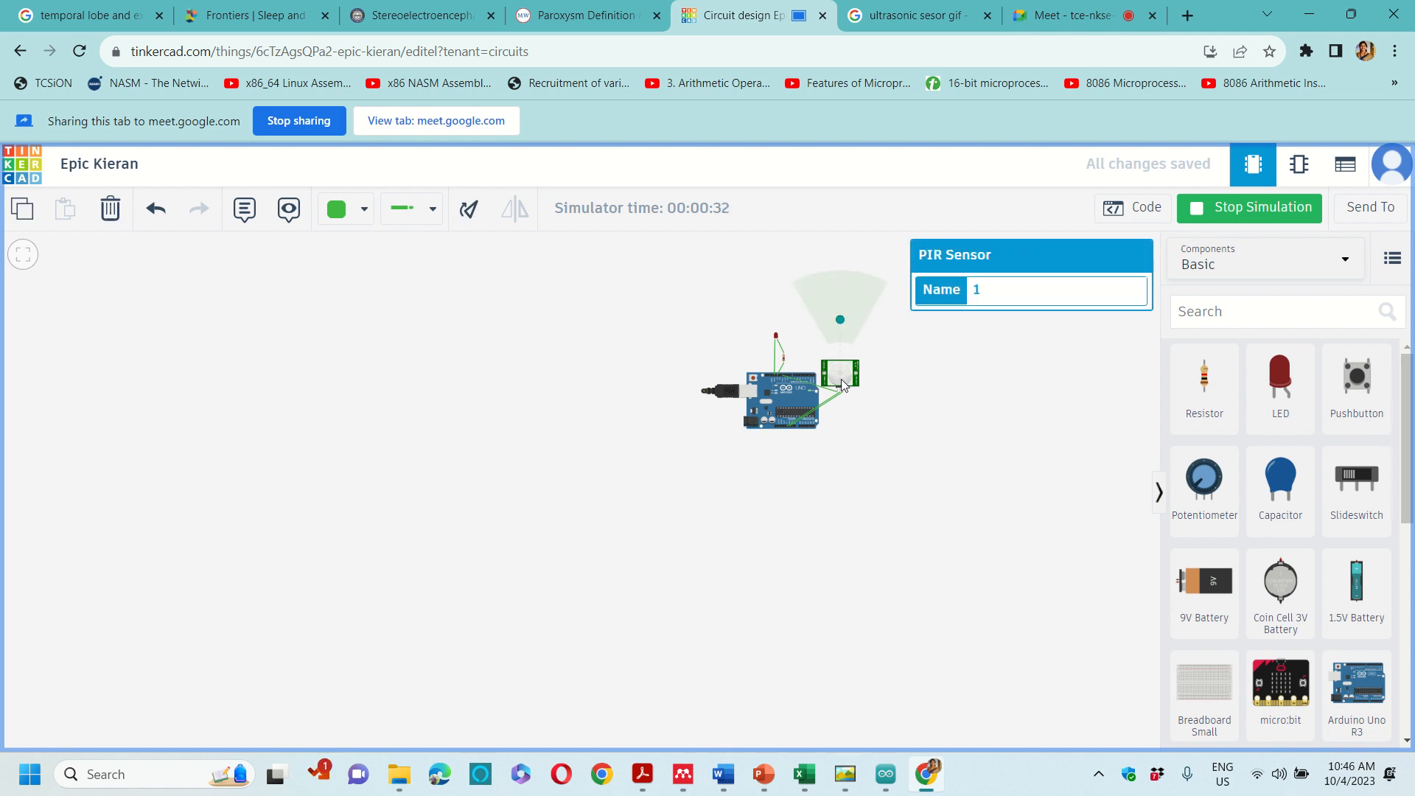
Reselect the PIR sensor and move the target slightly within its detection area to test the motion response
click(840, 318)
click(827, 320)
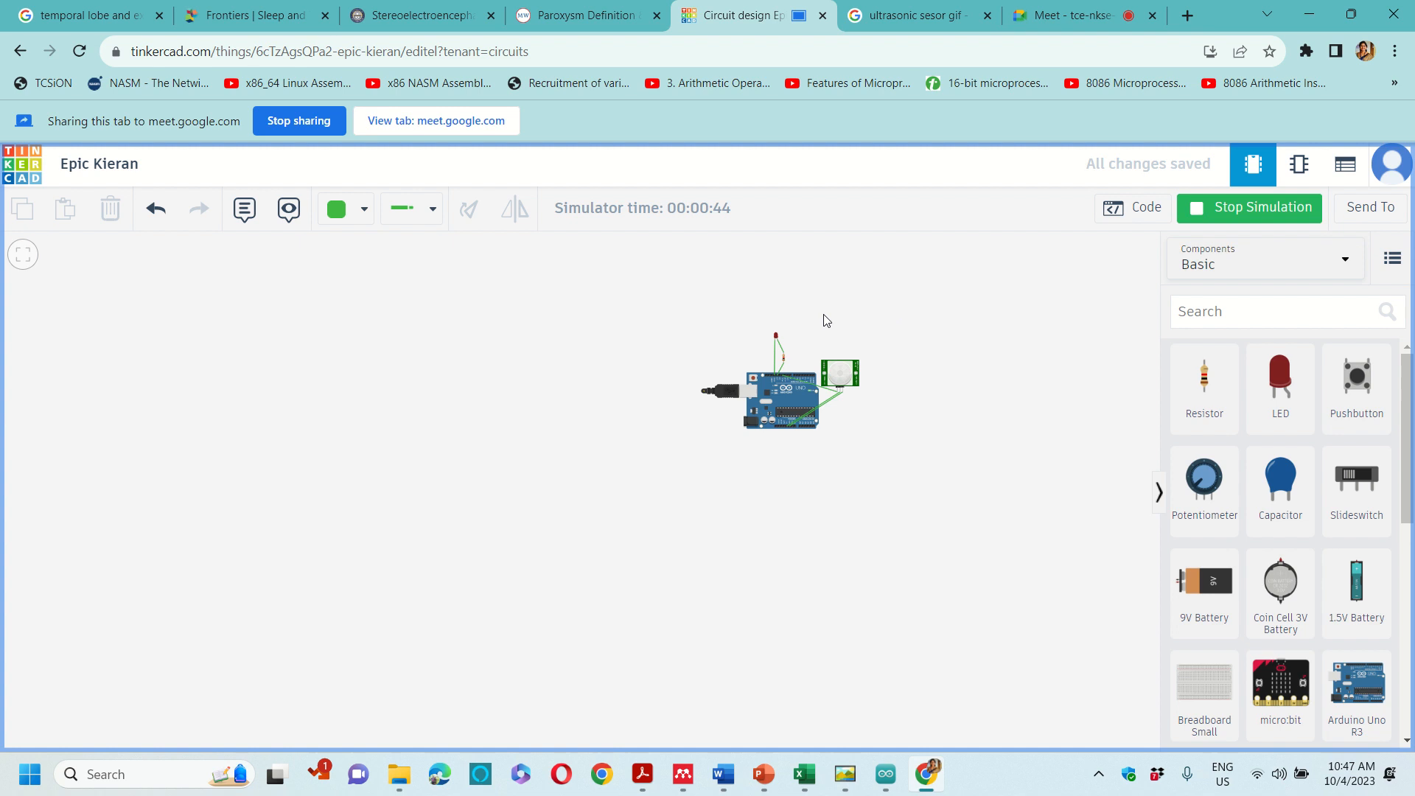
click(841, 378)
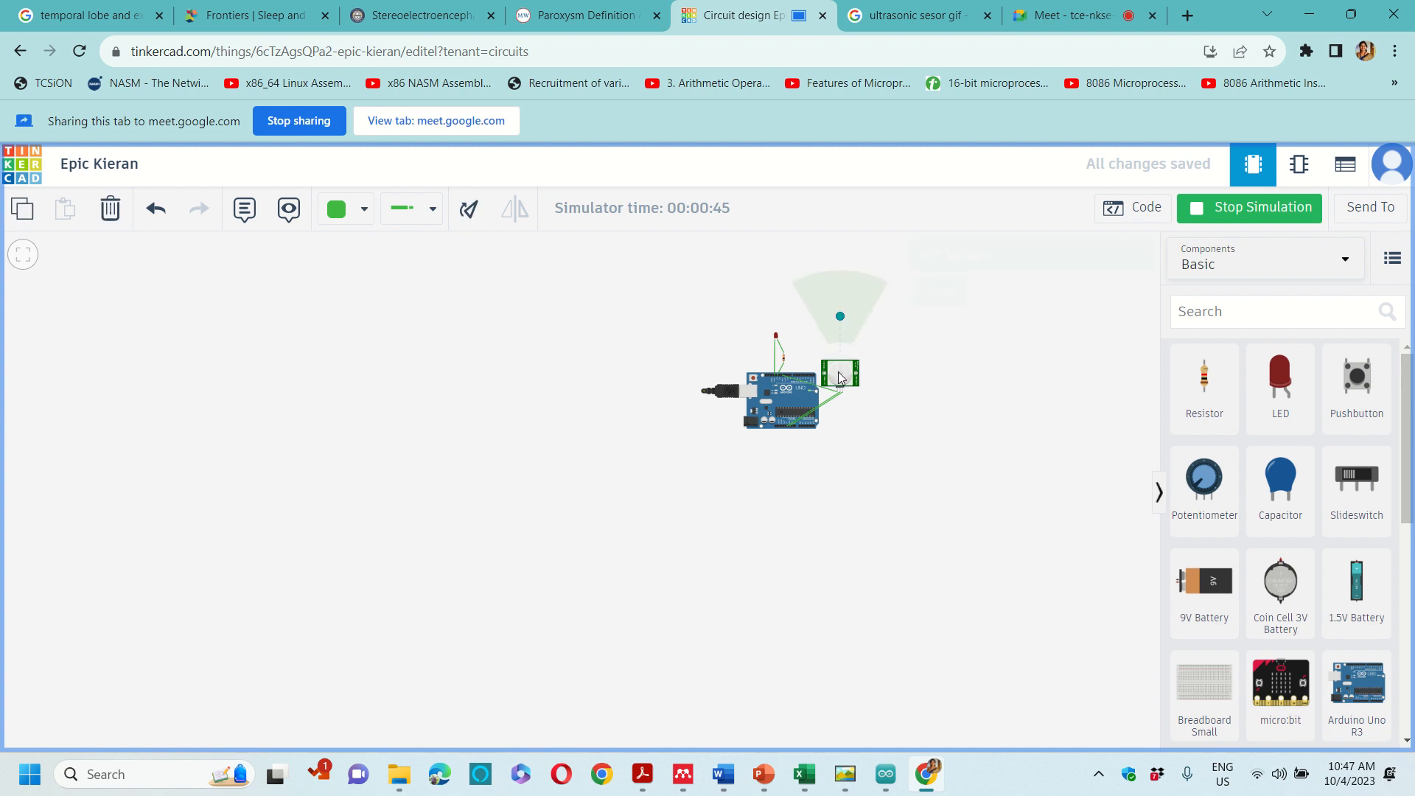
click(826, 322)
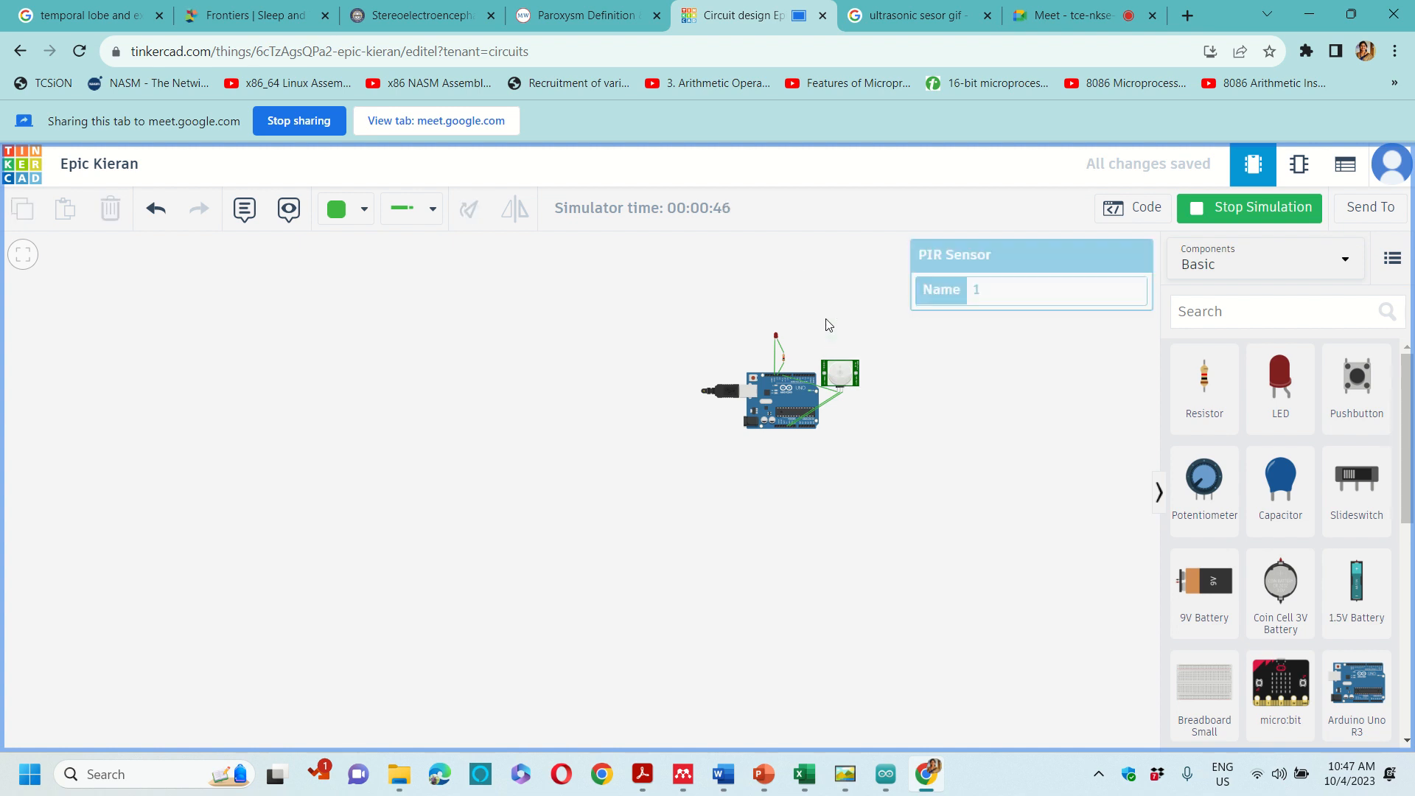
click(841, 374)
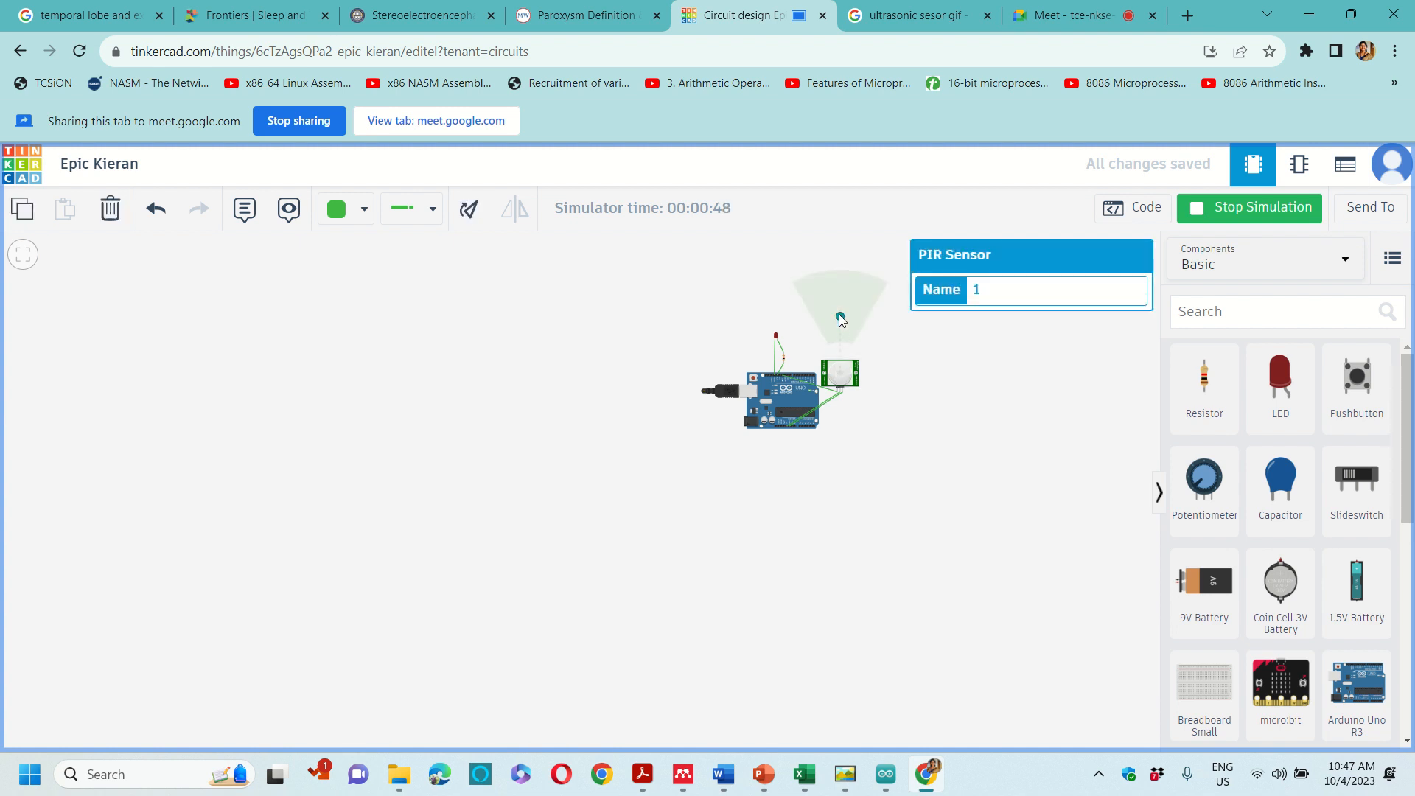
drag(840, 317, 839, 315)
scroll(780, 344, up, 3)
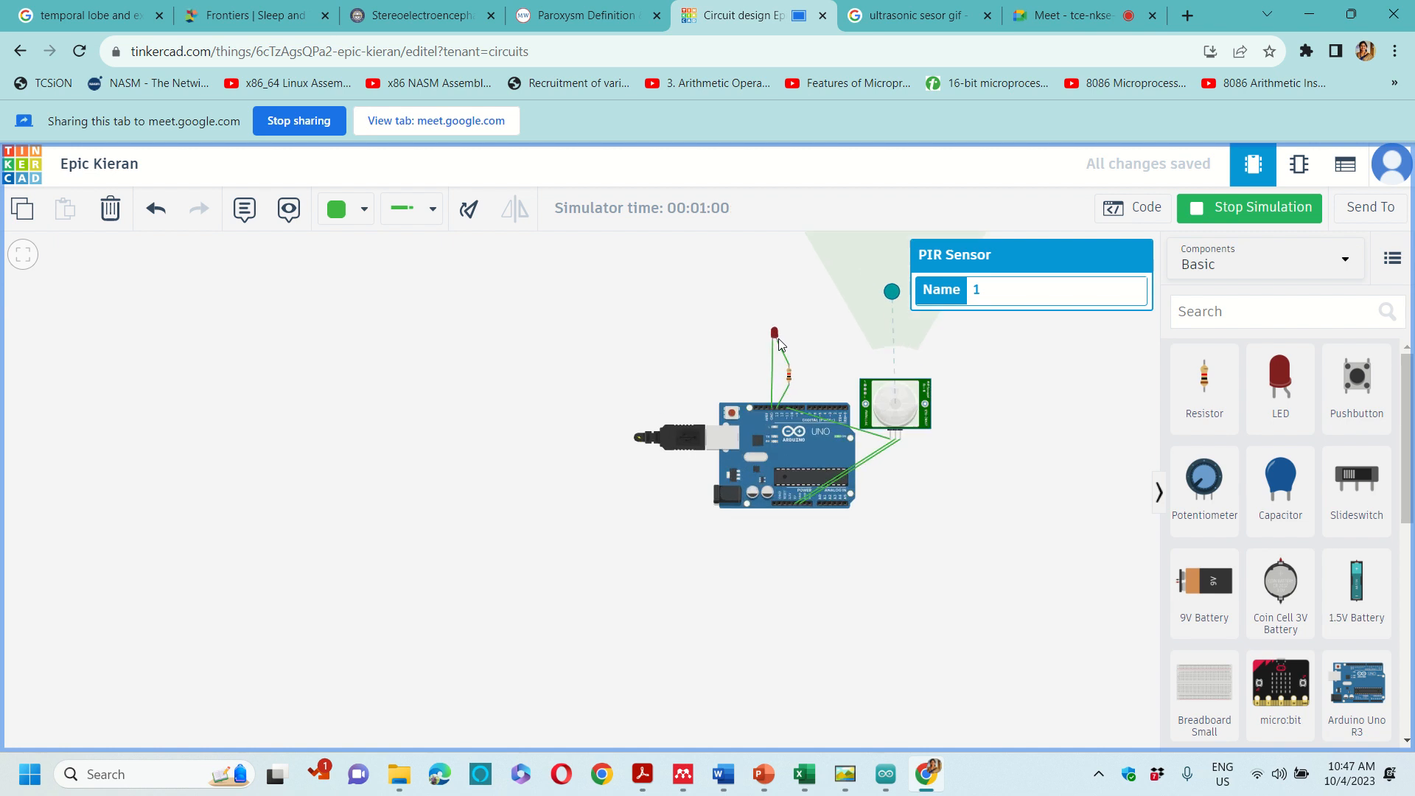
Move the target back and forth inside the PIR sensor's detection area again and stop the simulation
drag(894, 295, 889, 300)
drag(891, 299, 893, 297)
click(866, 294)
click(899, 410)
drag(894, 296, 831, 316)
drag(829, 317, 863, 305)
click(1279, 214)
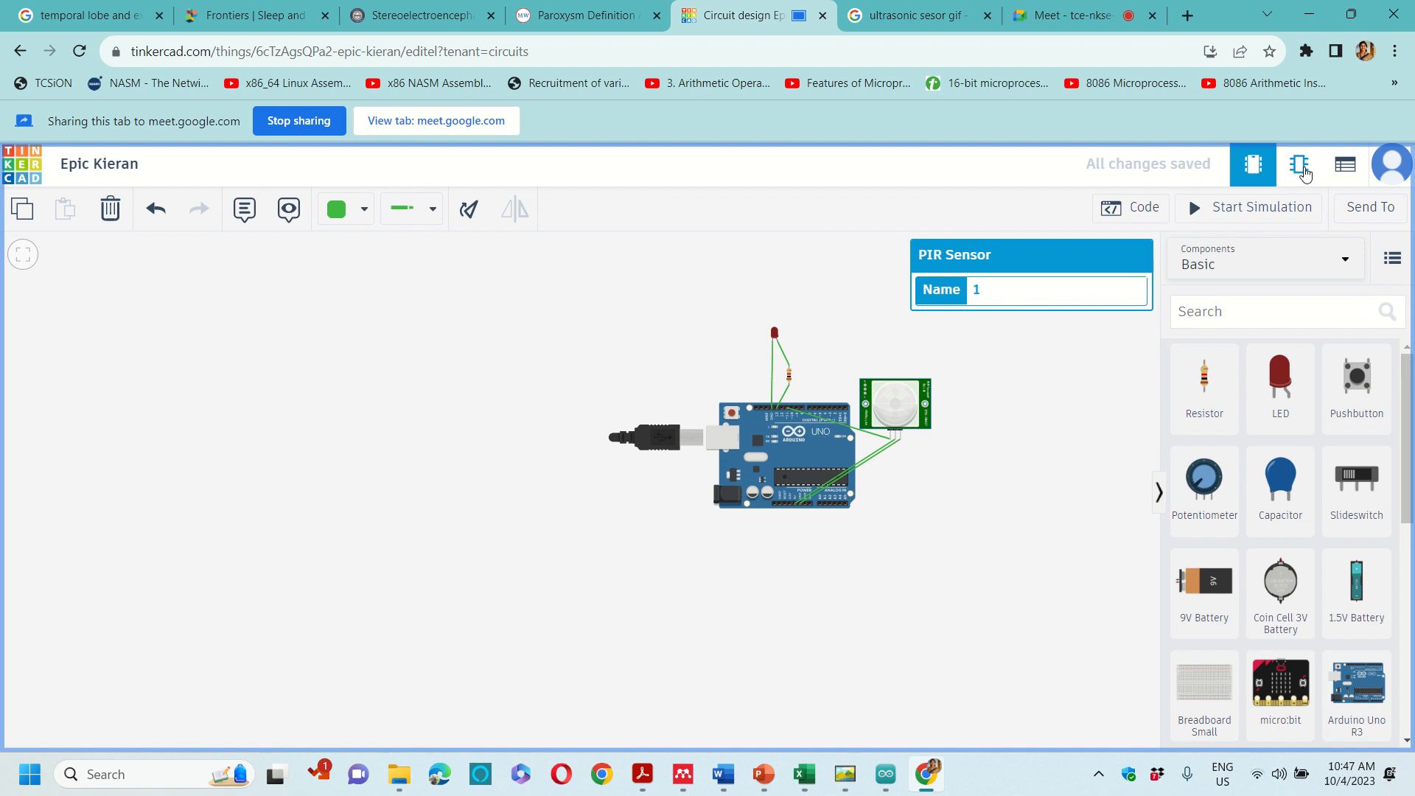
Examine the wiring in the circuit's schematic view and review its component list
click(1304, 171)
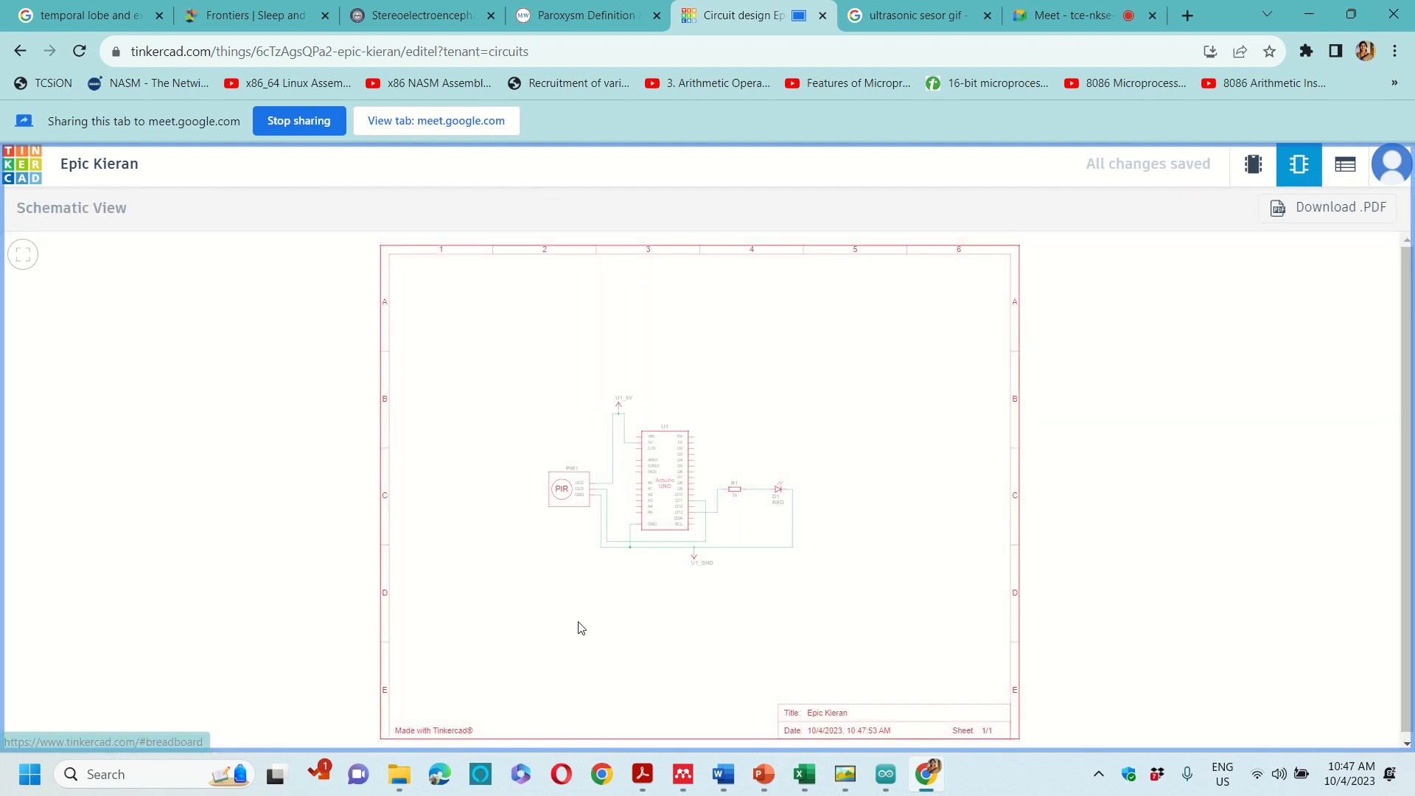
scroll(832, 529, up, 5)
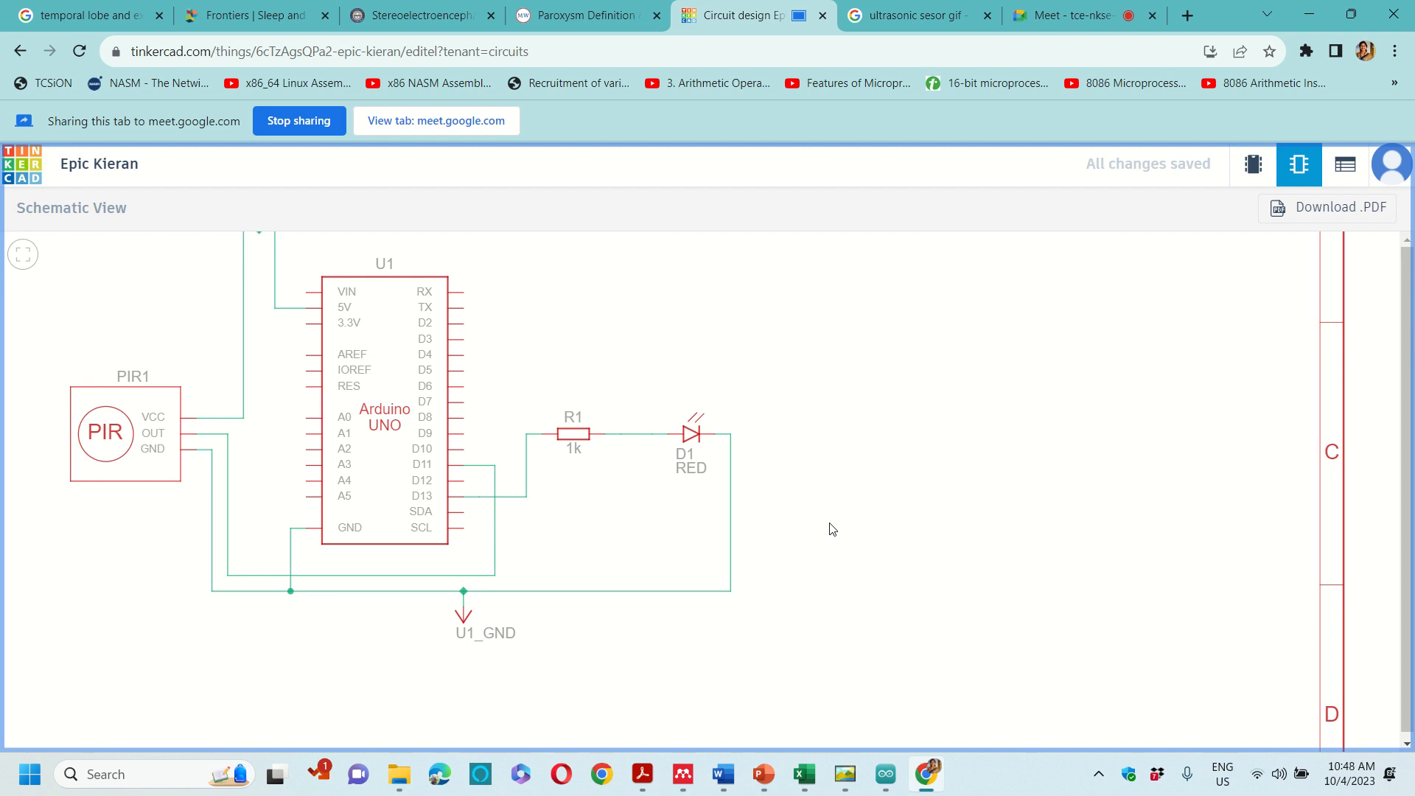
scroll(832, 528, down, 3)
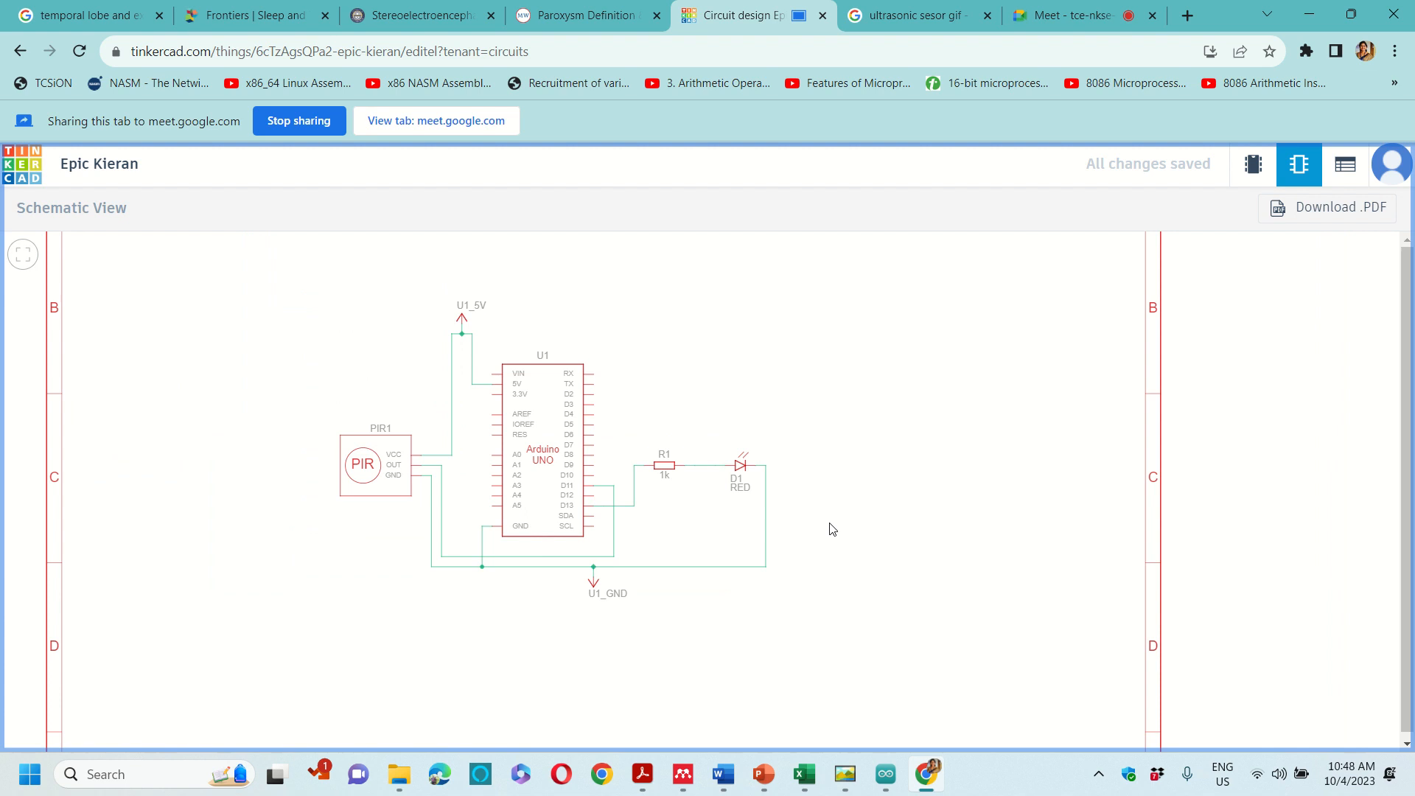
click(1347, 177)
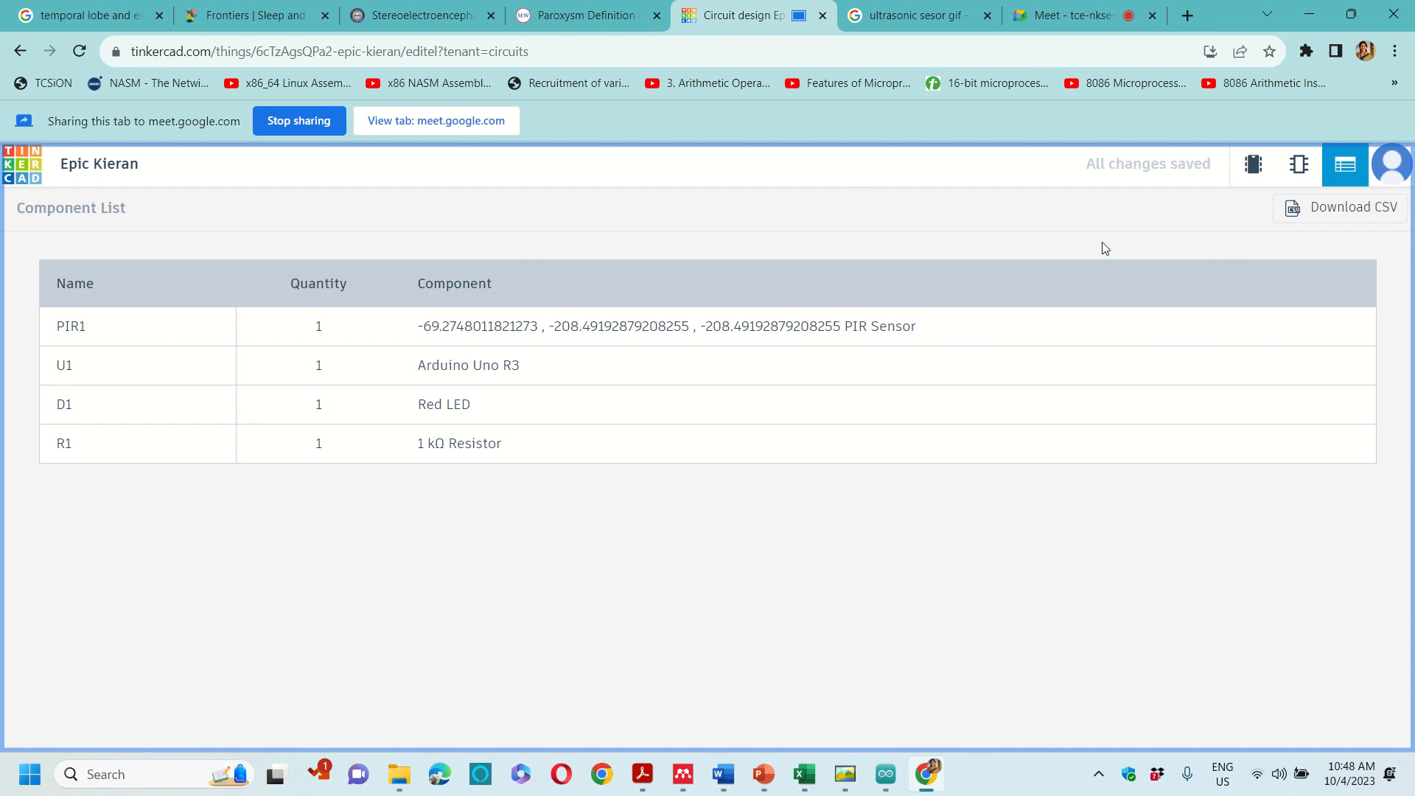
Return to the circuit view and select the PIR sensor
click(1256, 177)
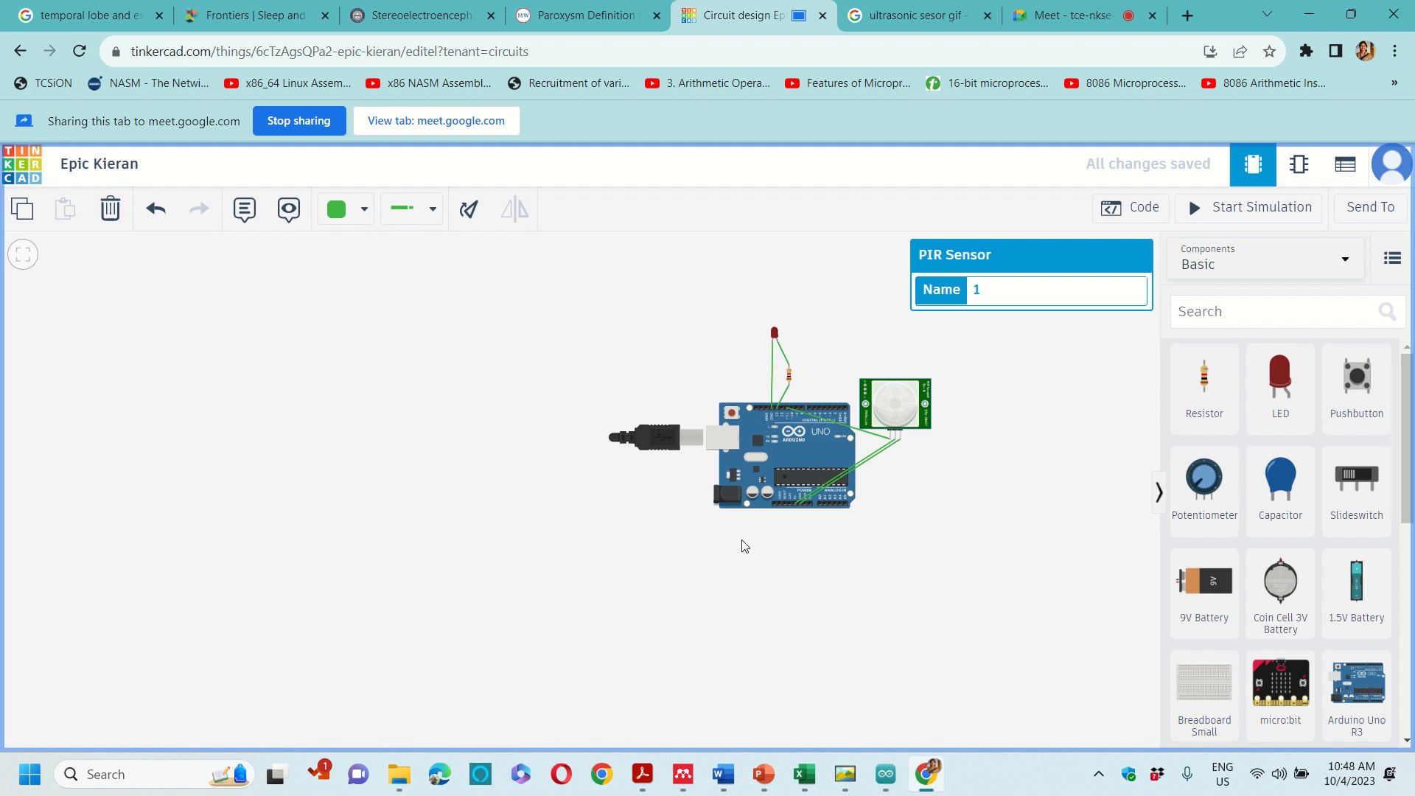
click(819, 479)
click(920, 443)
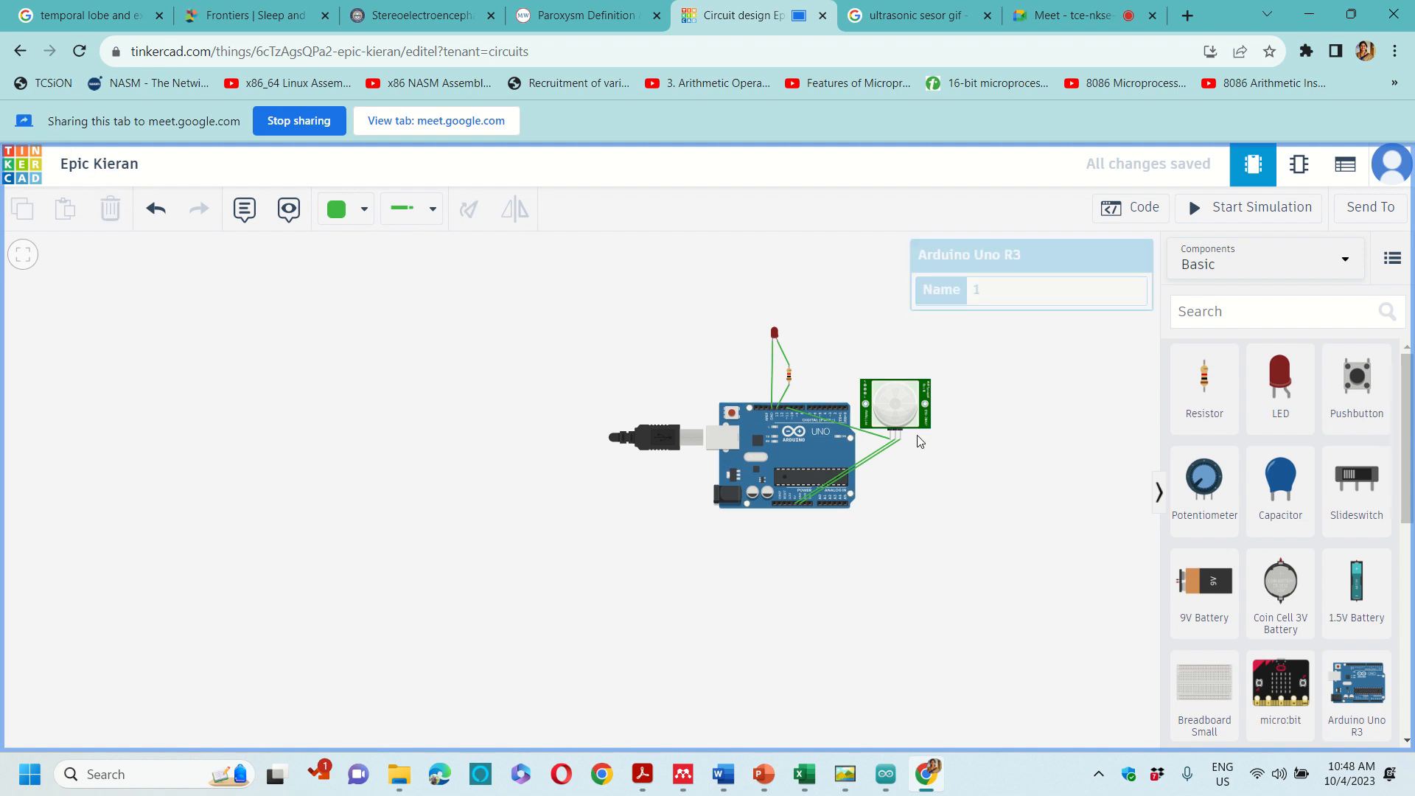
click(914, 423)
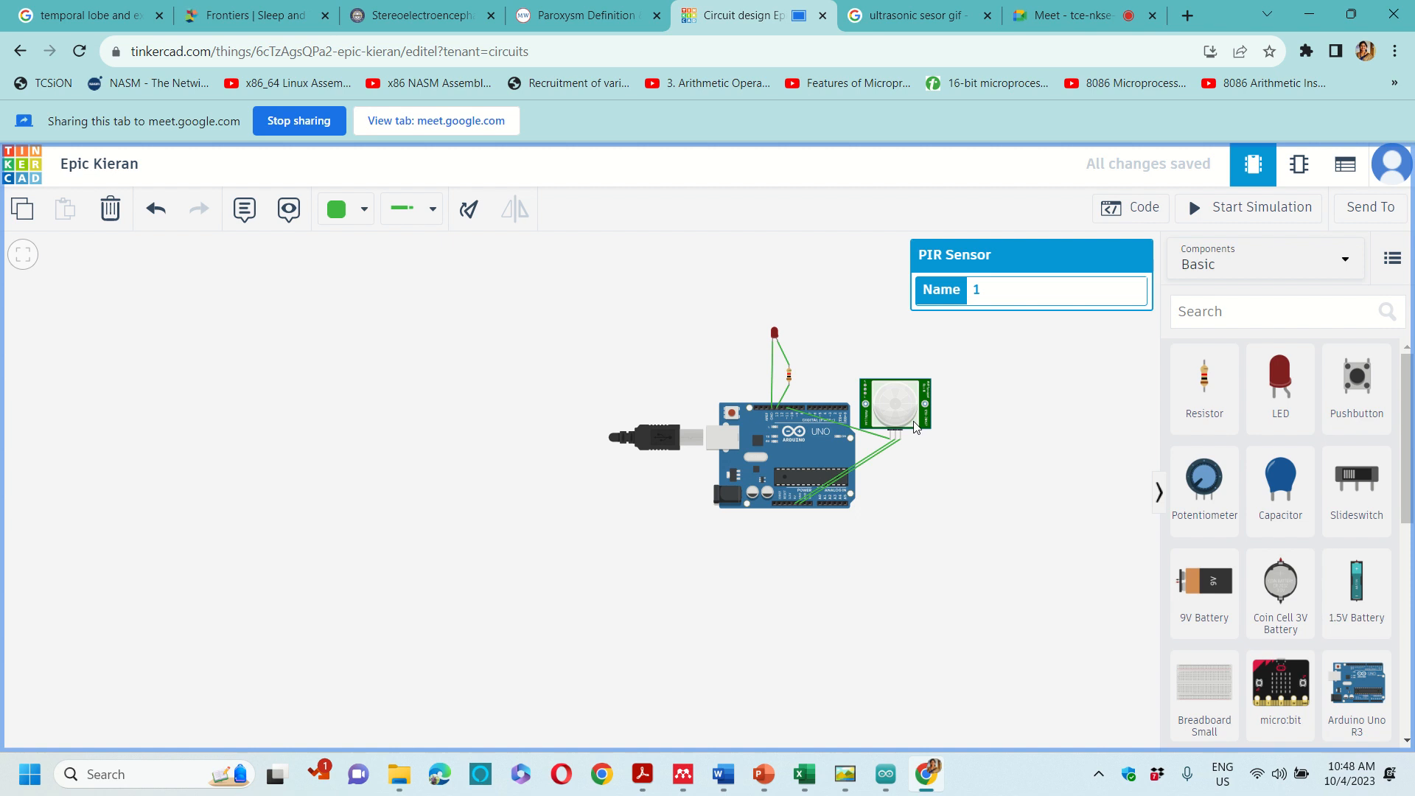